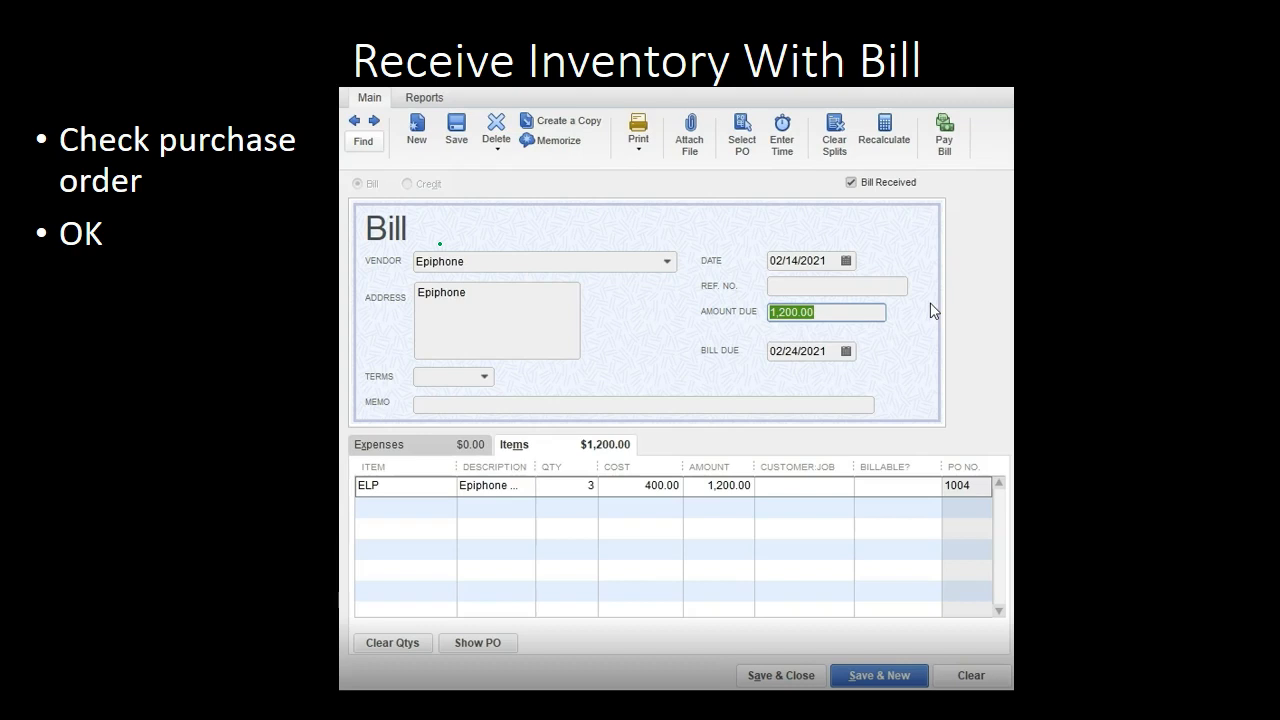
pyautogui.click(462, 268)
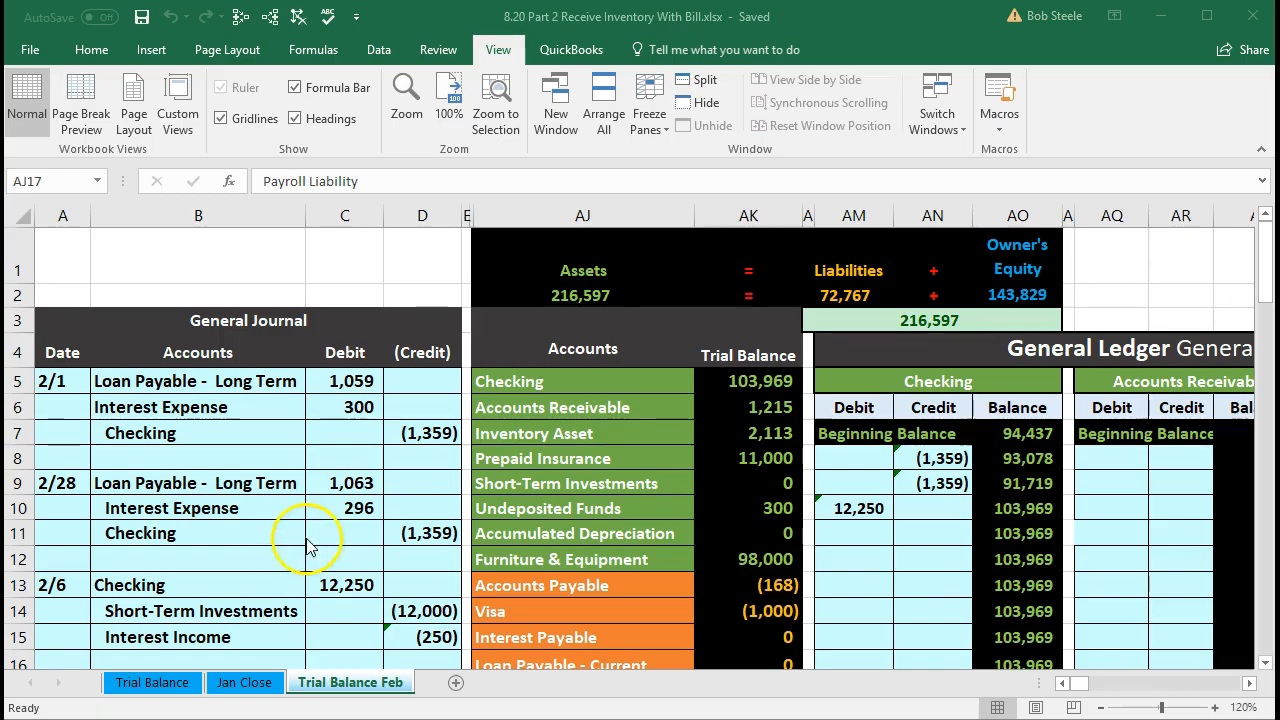
pyautogui.click(368, 515)
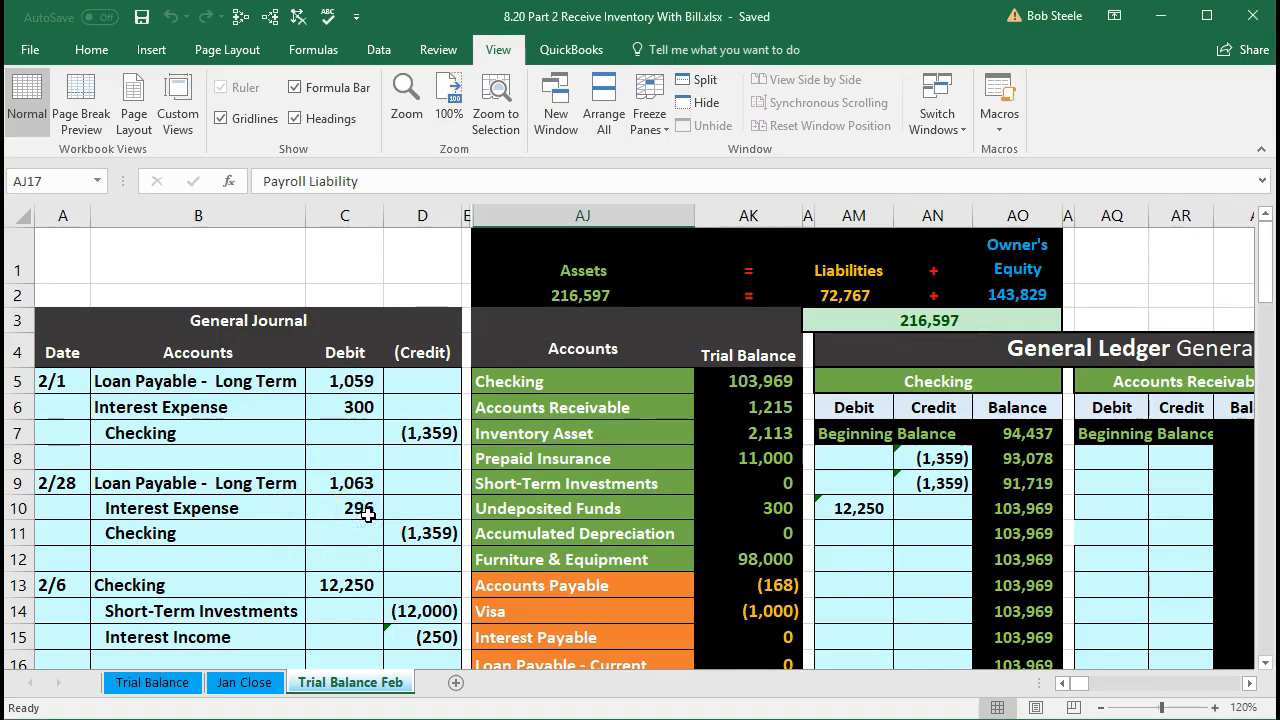
pyautogui.click(443, 491)
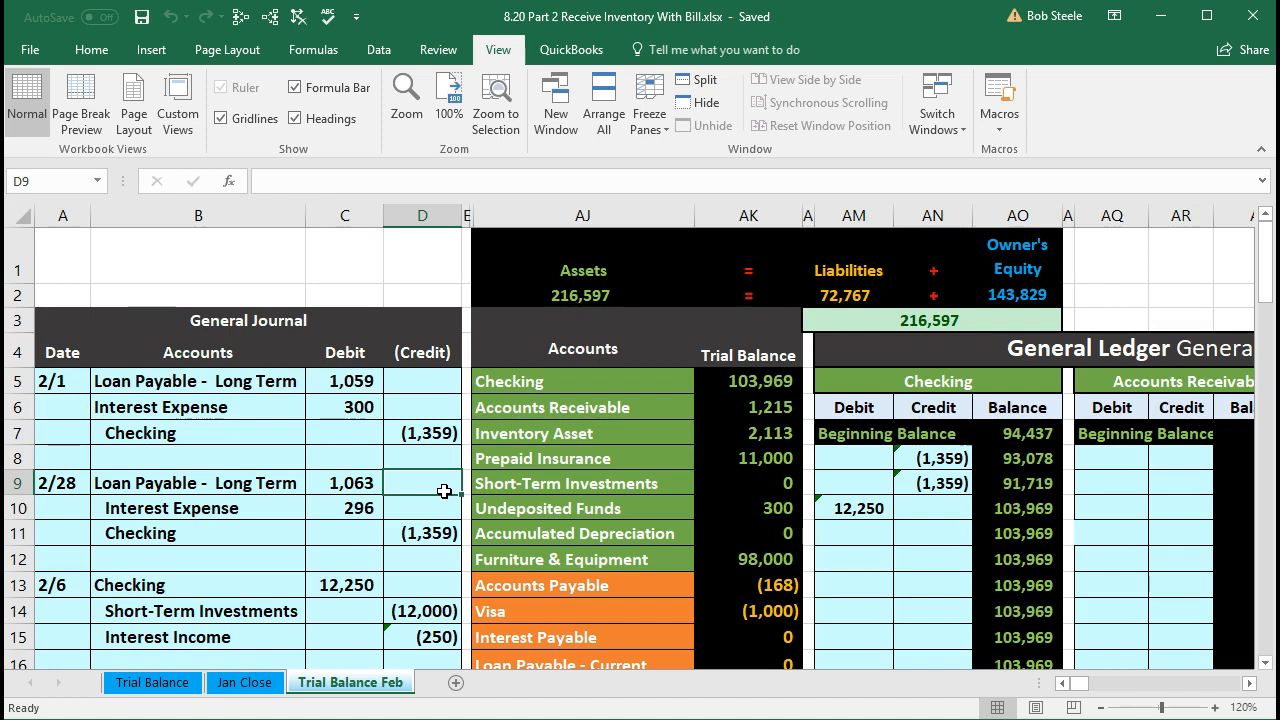
pyautogui.moveTo(584, 381); pyautogui.dragTo(716, 376)
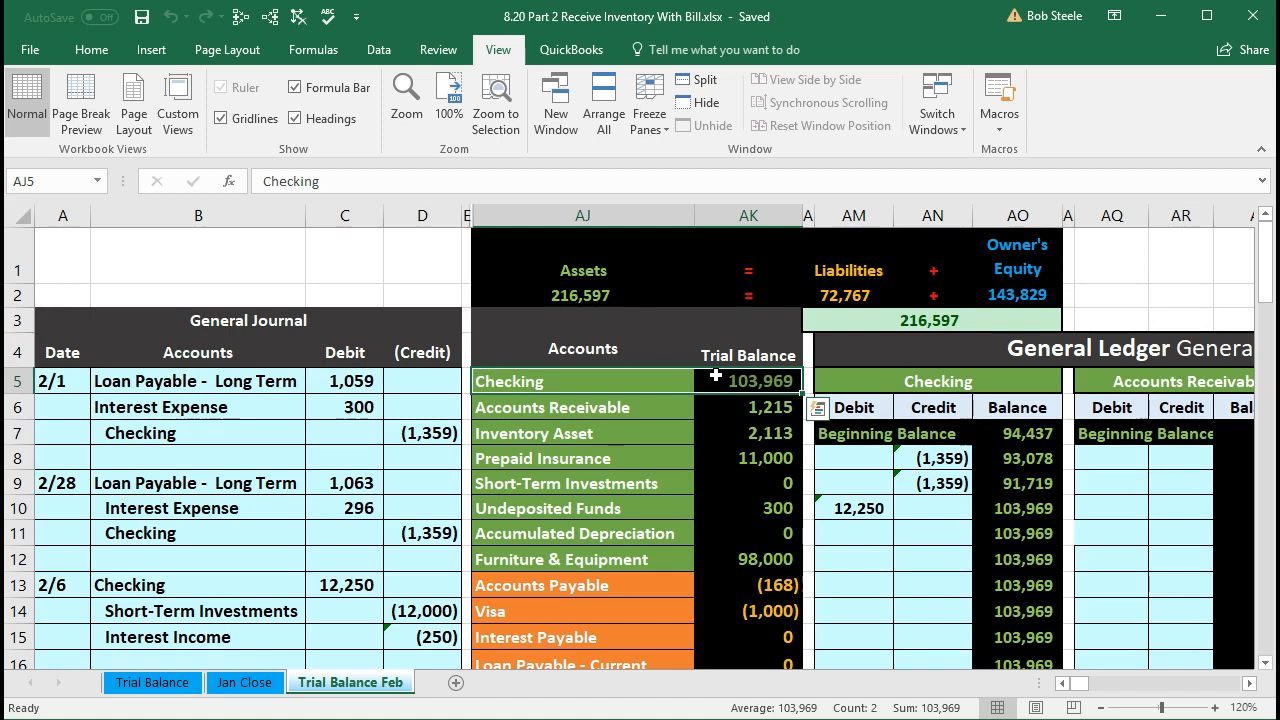
pyautogui.click(711, 581)
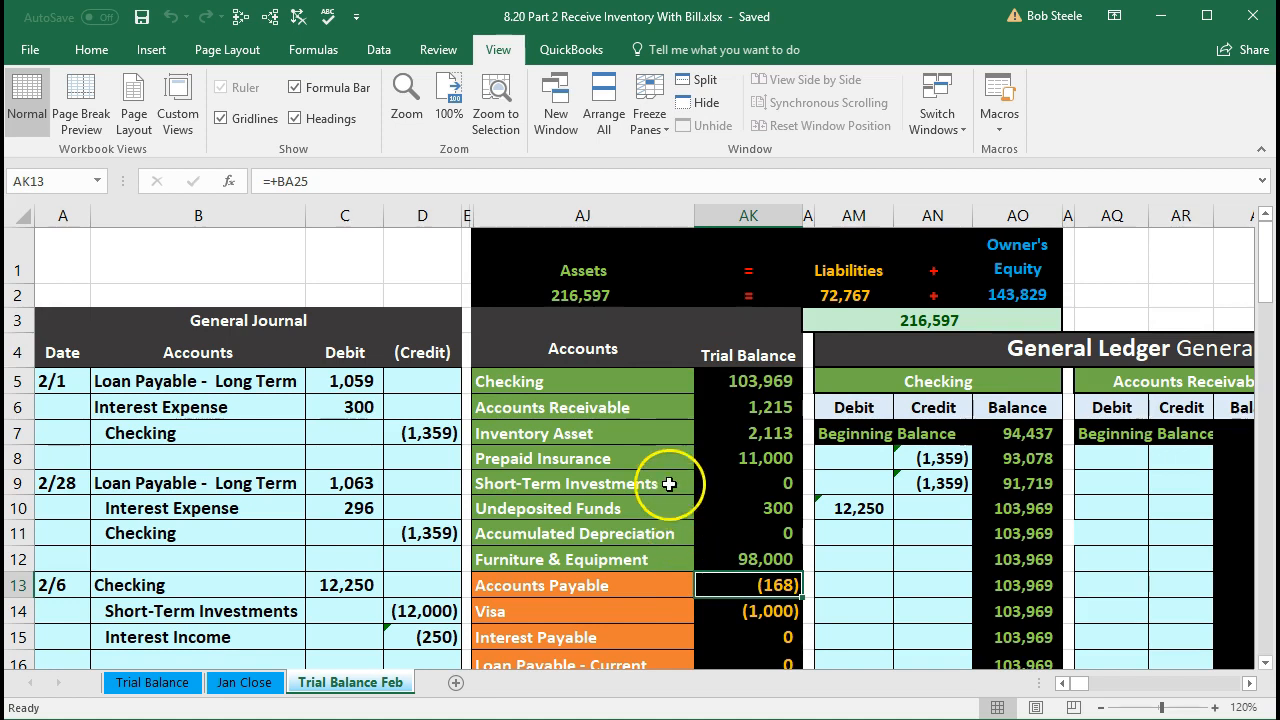
# - Start a journal entry in row 20 dated 2/14, with the Inventory Asset name copied from the trial balance into B20 as values only
pyautogui.click(647, 436)
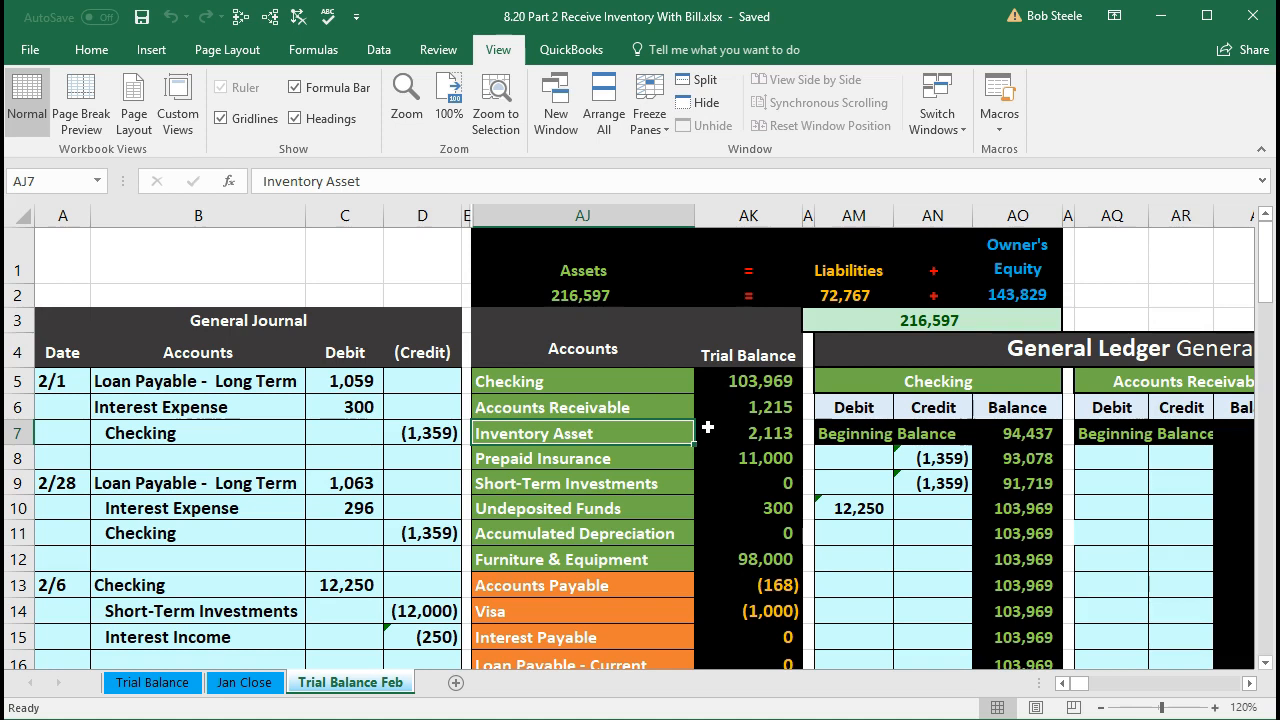
pyautogui.rightClick(619, 436)
pyautogui.click(632, 455)
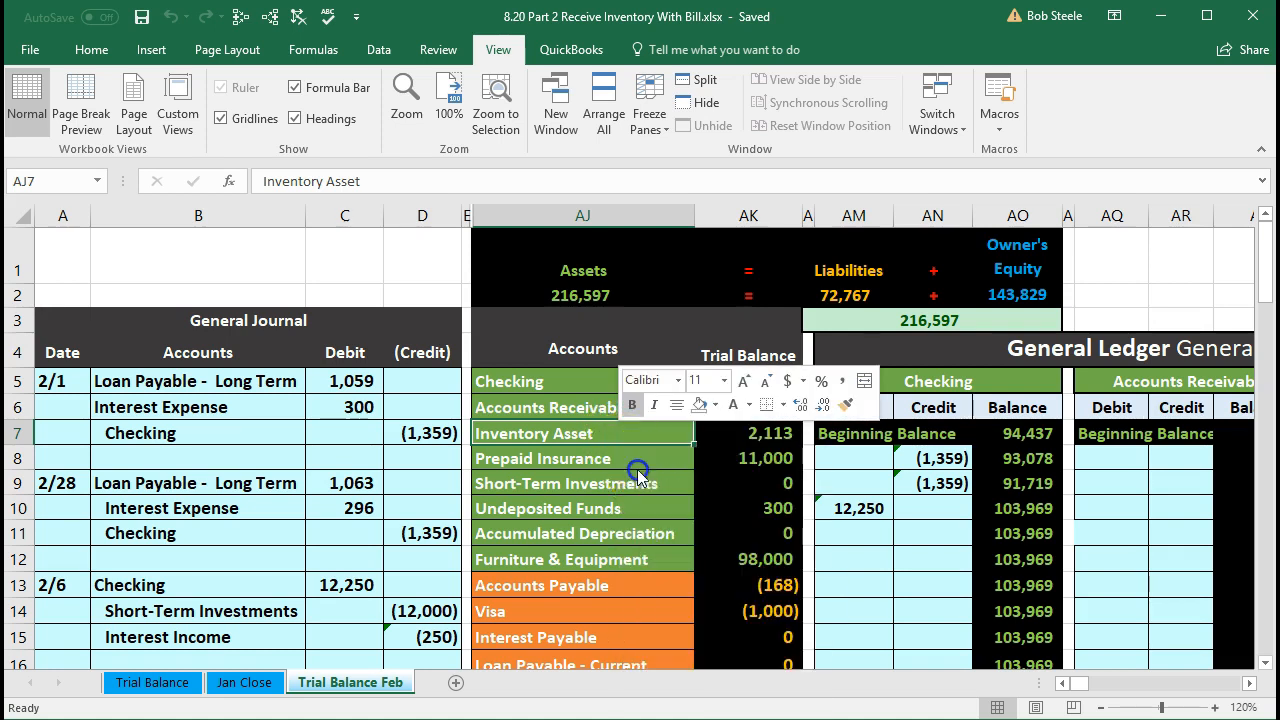
pyautogui.scroll(-3, 457, 540)
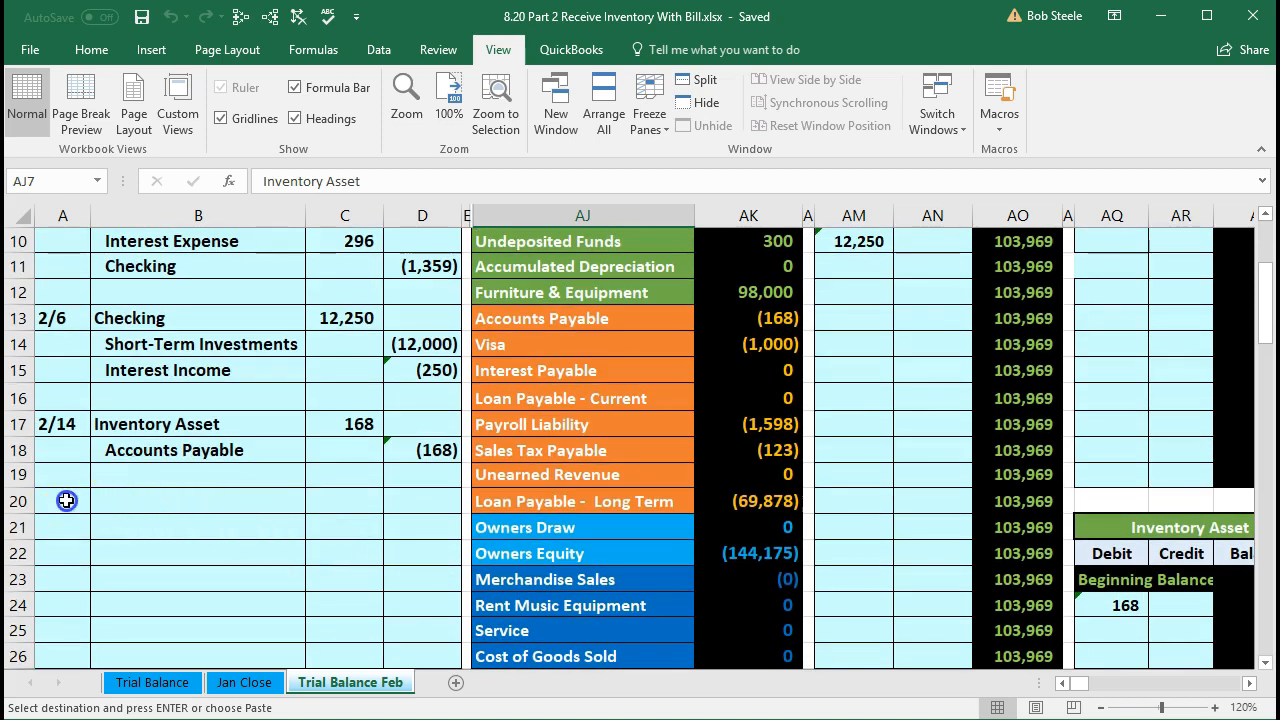
pyautogui.click(77, 497)
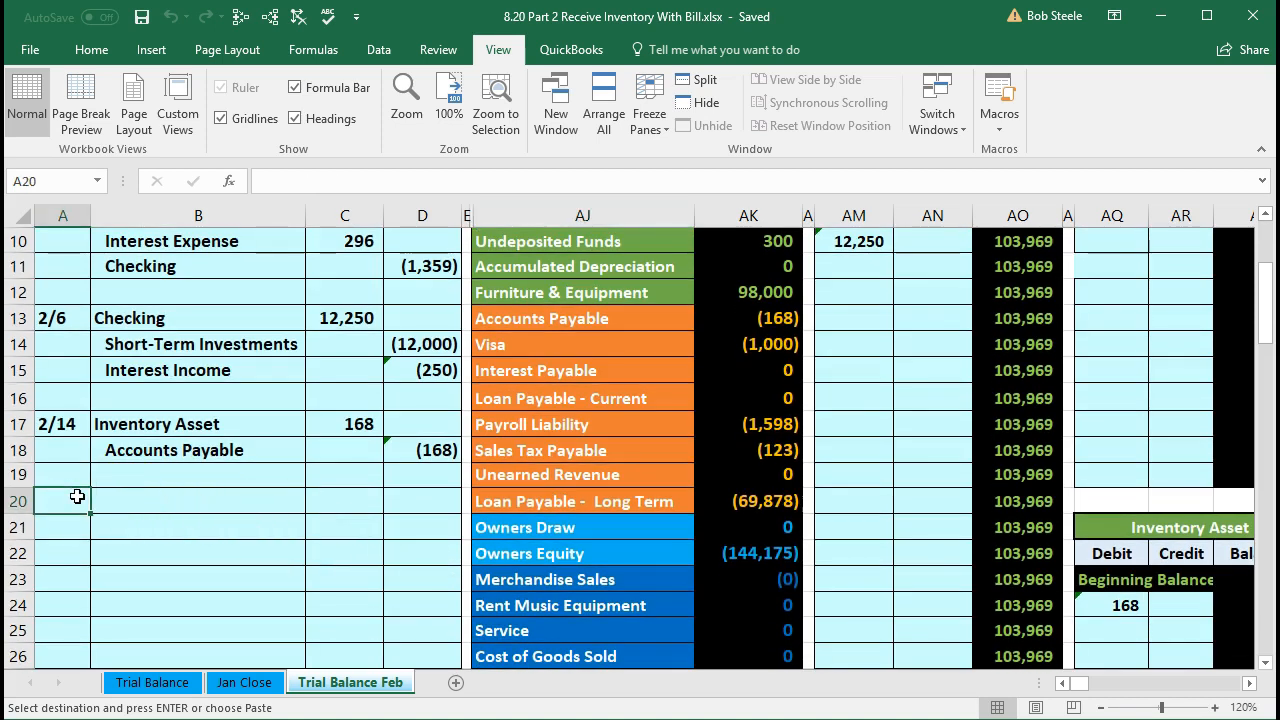
pyautogui.write('2/')
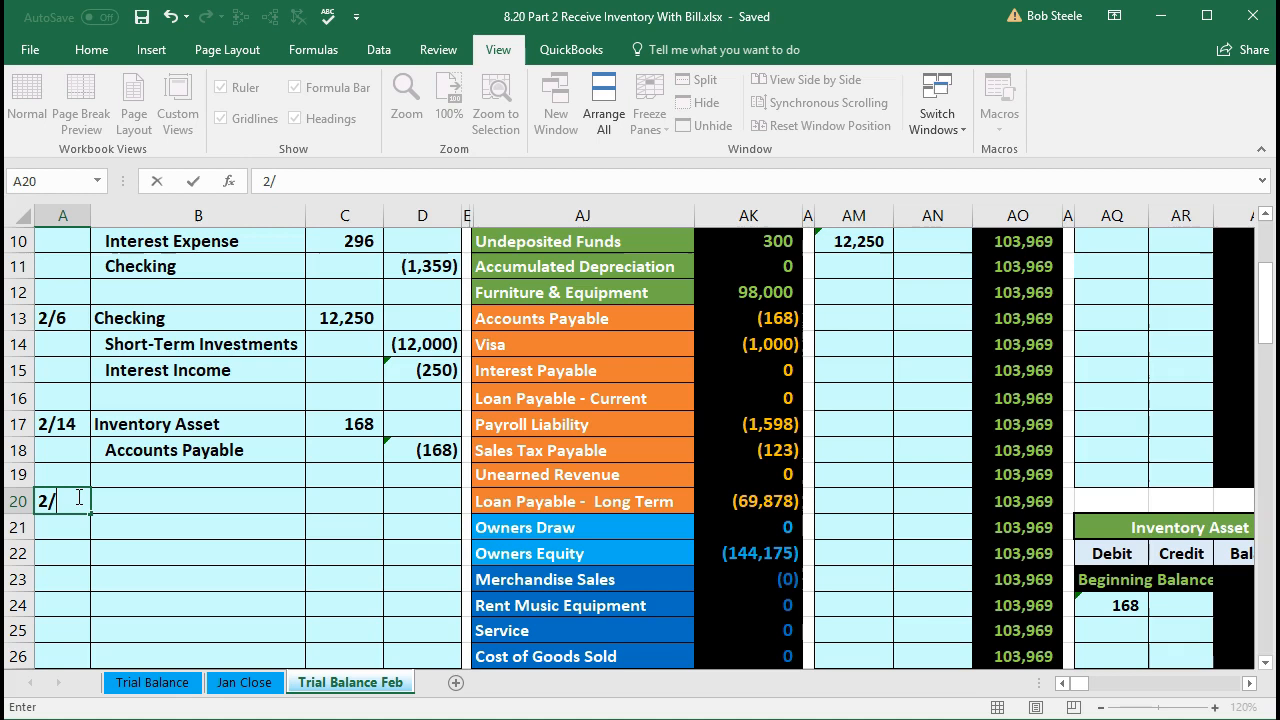
pyautogui.write('14')
pyautogui.press('Return')
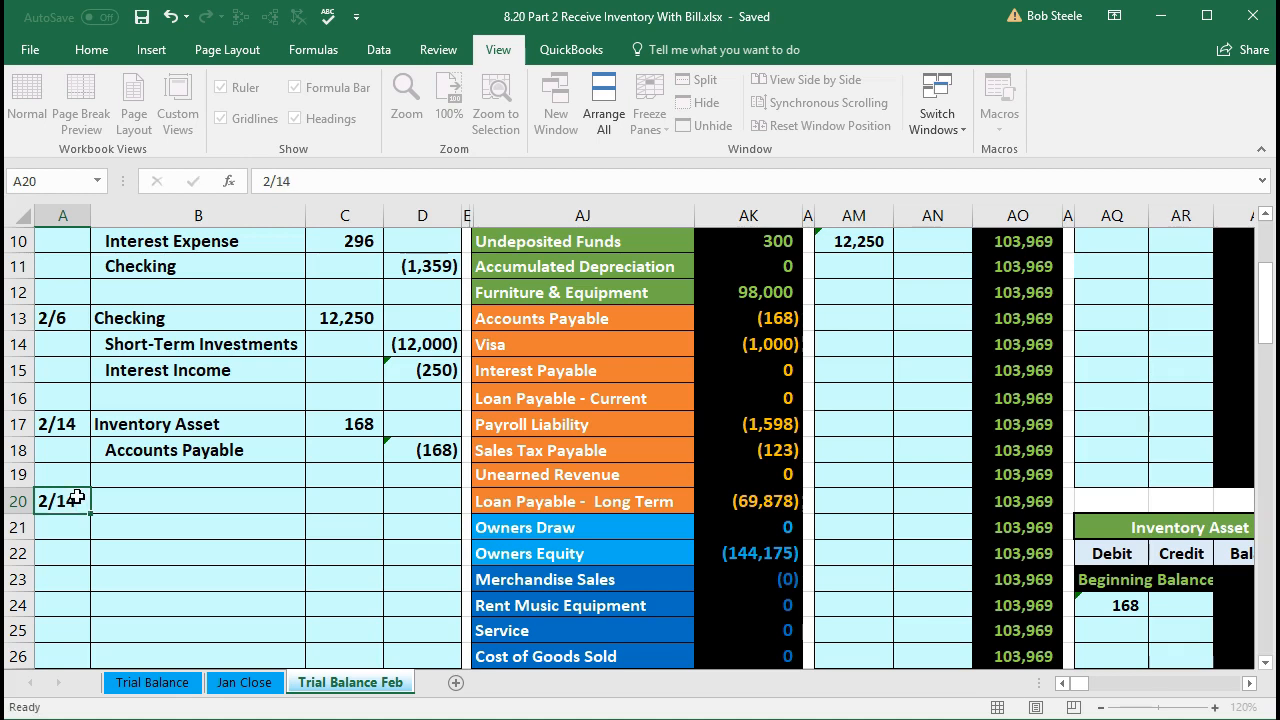
pyautogui.press('Right')
pyautogui.press('Up')
pyautogui.rightClick(149, 502)
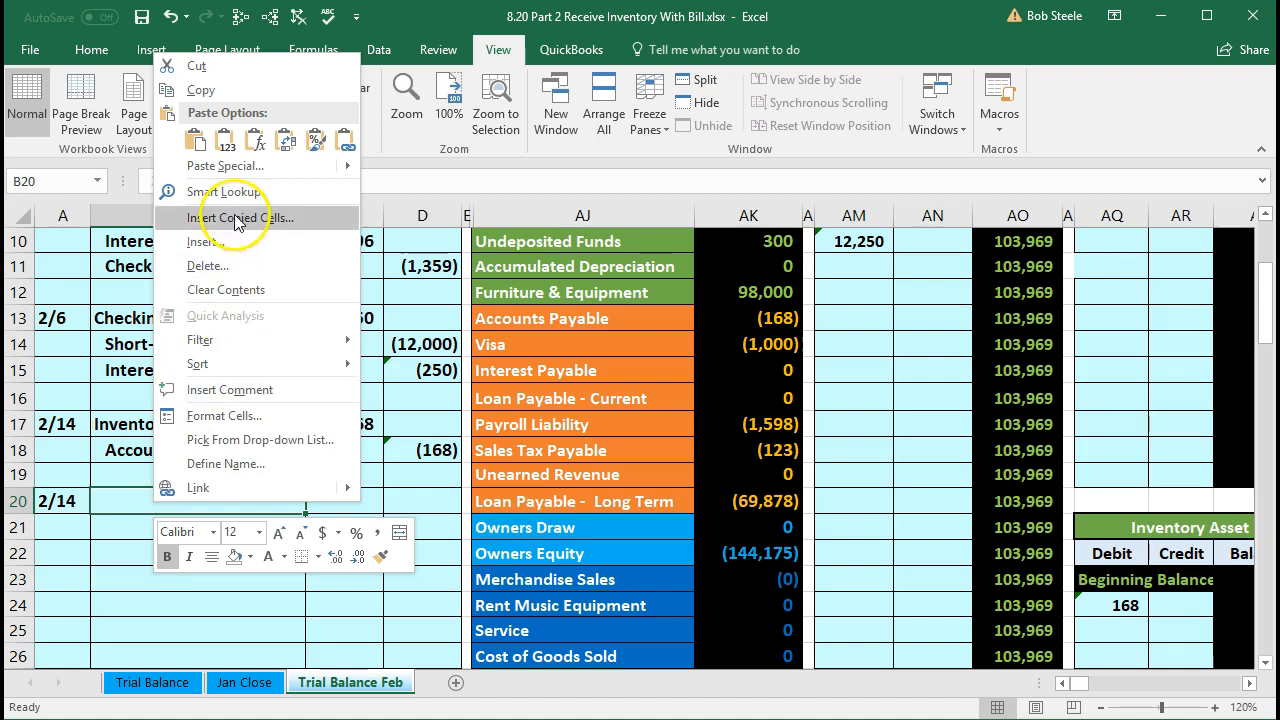
pyautogui.click(230, 140)
# - Enter a debit of 1200 in C20 and a credit formula in D21 that negates C20
pyautogui.click(353, 501)
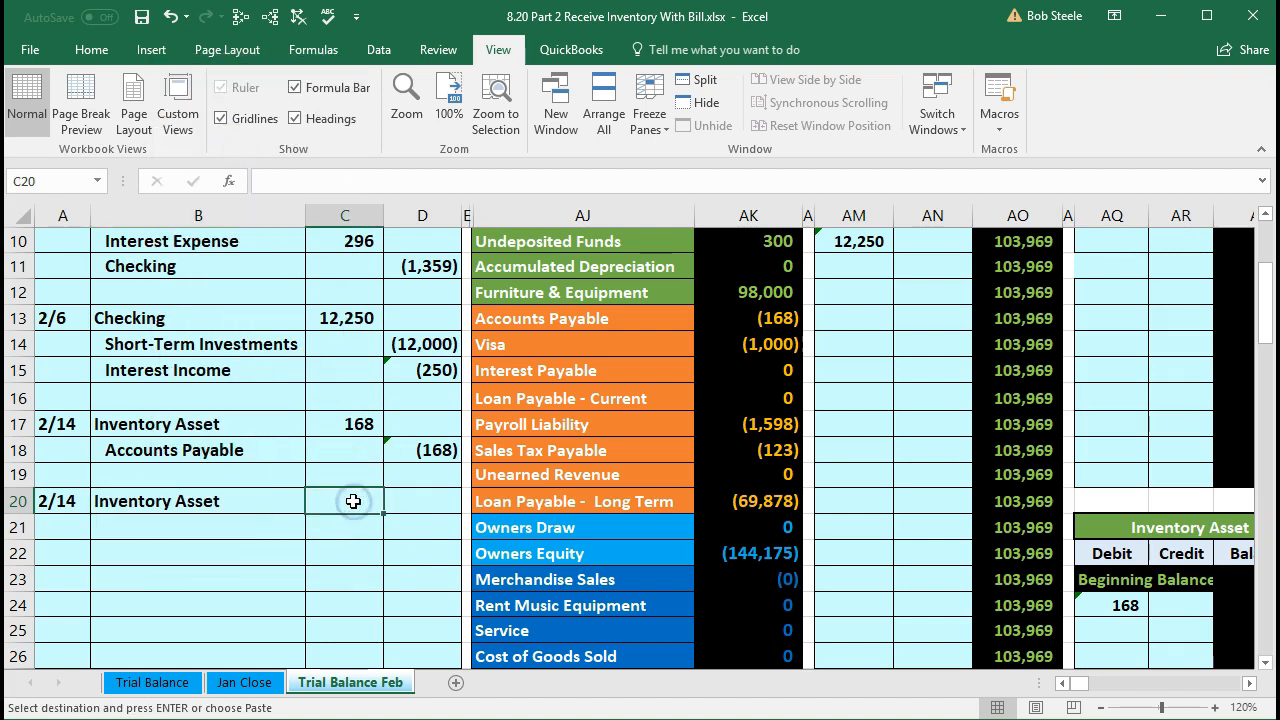
pyautogui.write('1200')
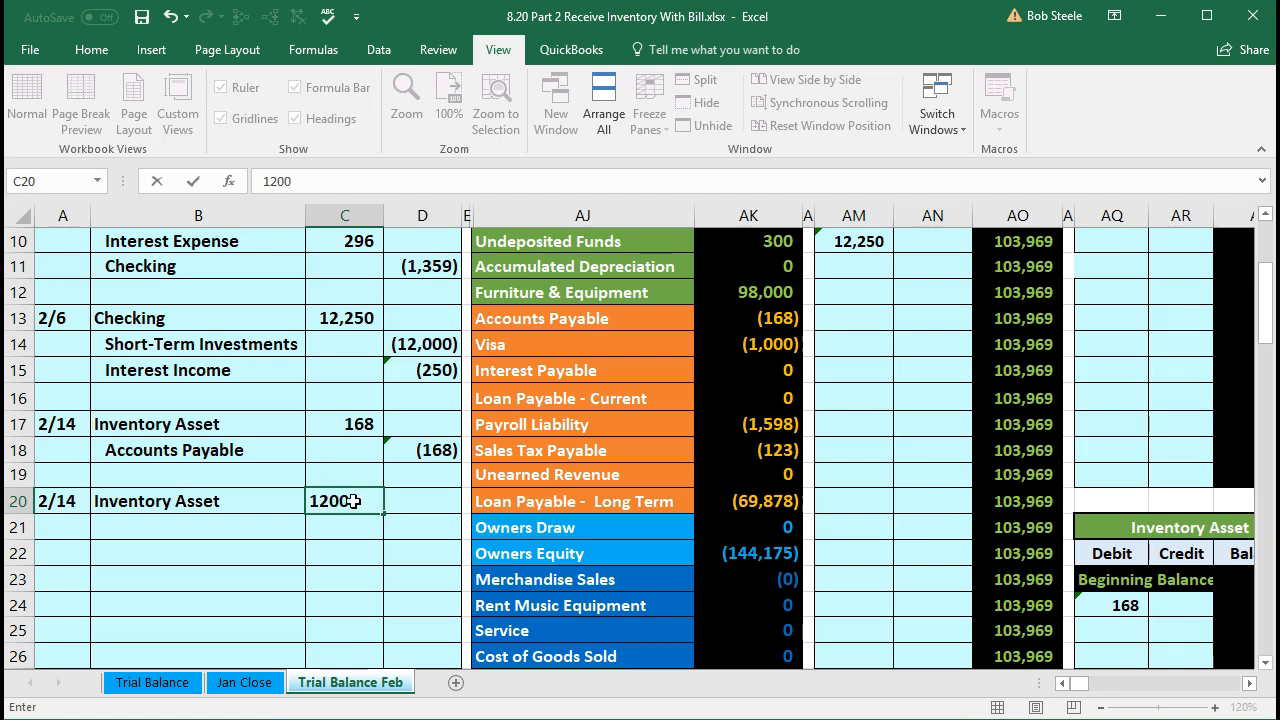
pyautogui.press('Return')
pyautogui.press('Right')
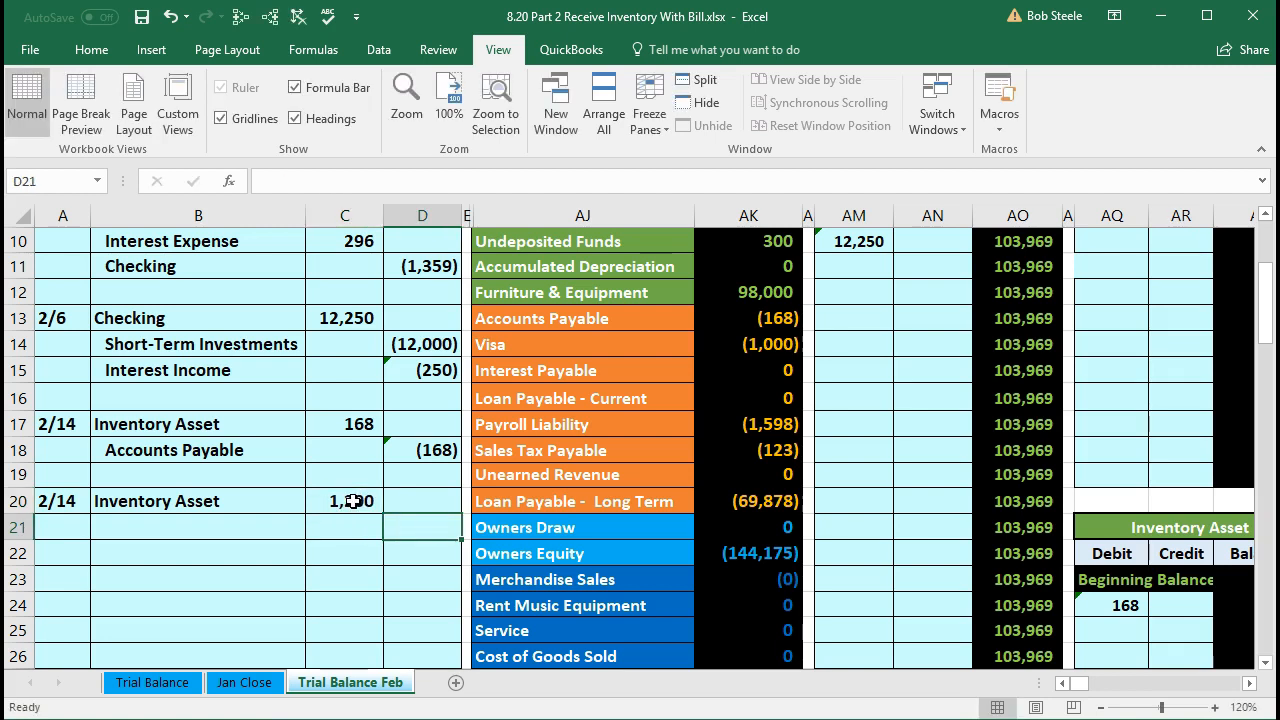
pyautogui.write('=-')
pyautogui.click(353, 501)
pyautogui.press('Return')
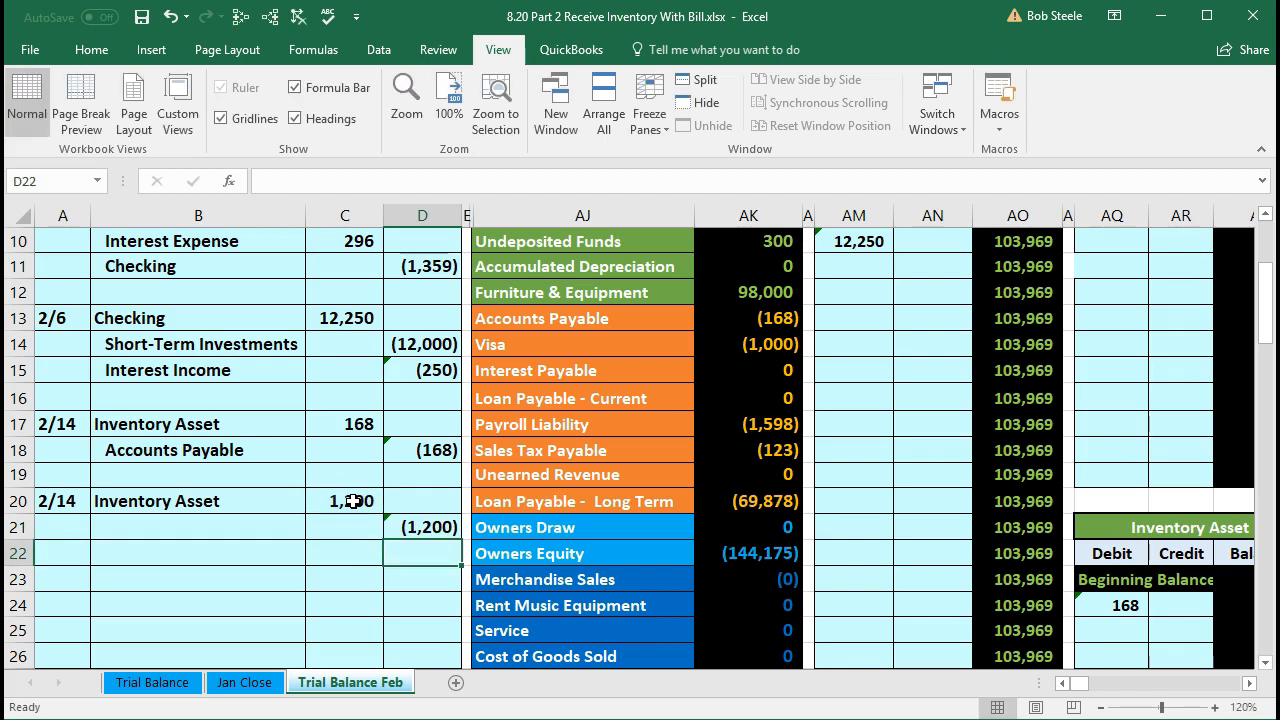
# - Copy the Accounts Payable name from the trial balance into B21 as values only and indent it
pyautogui.scroll(2, 488, 510)
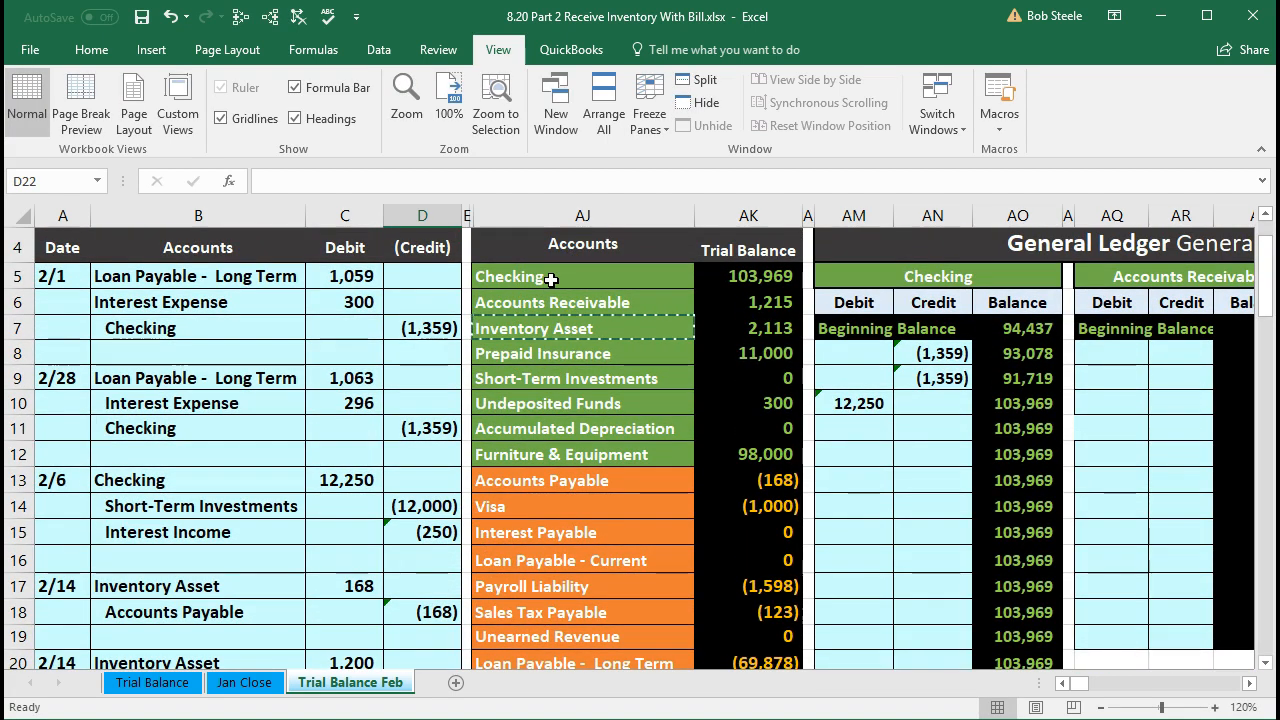
pyautogui.scroll(-1, 556, 400)
pyautogui.click(556, 398)
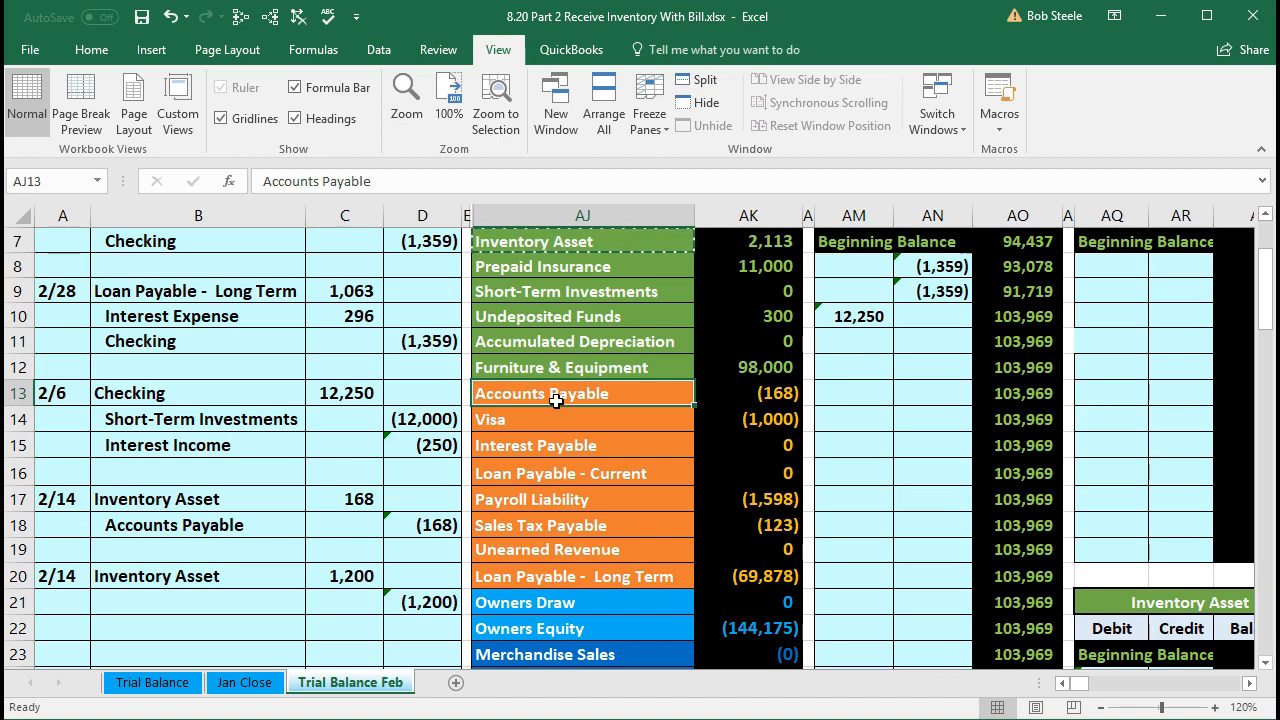
pyautogui.click(710, 396)
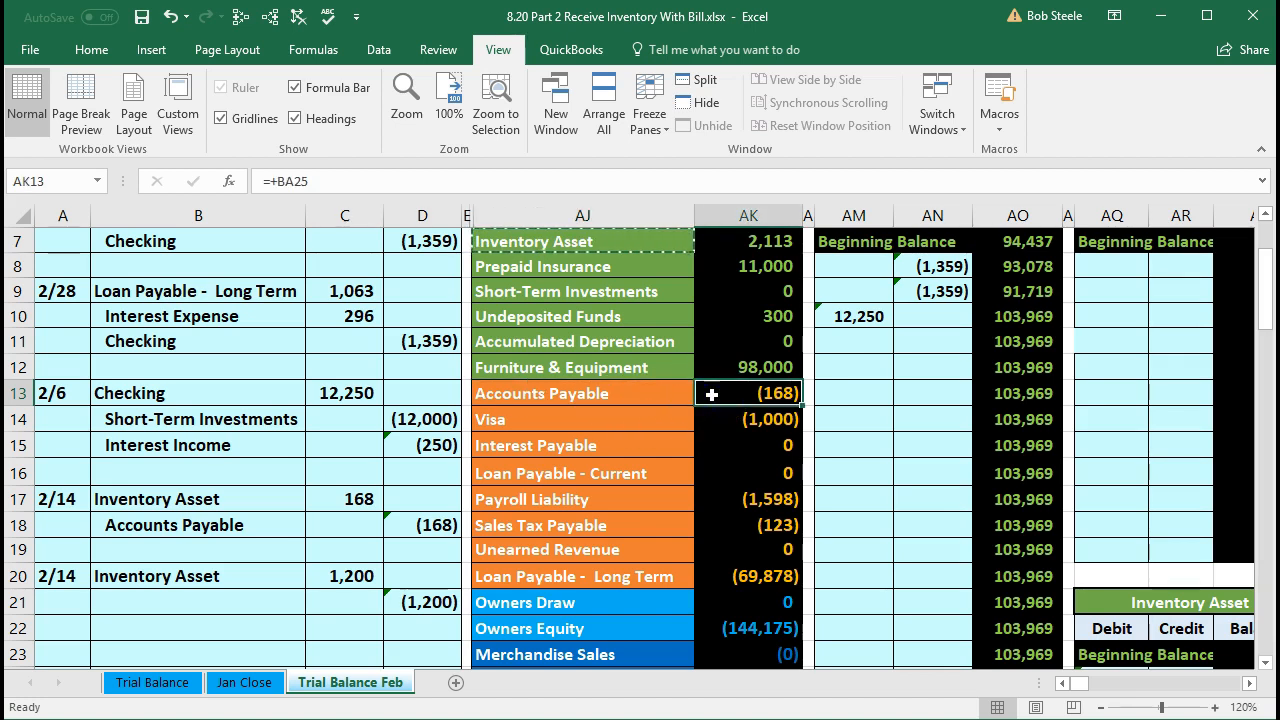
pyautogui.click(645, 395)
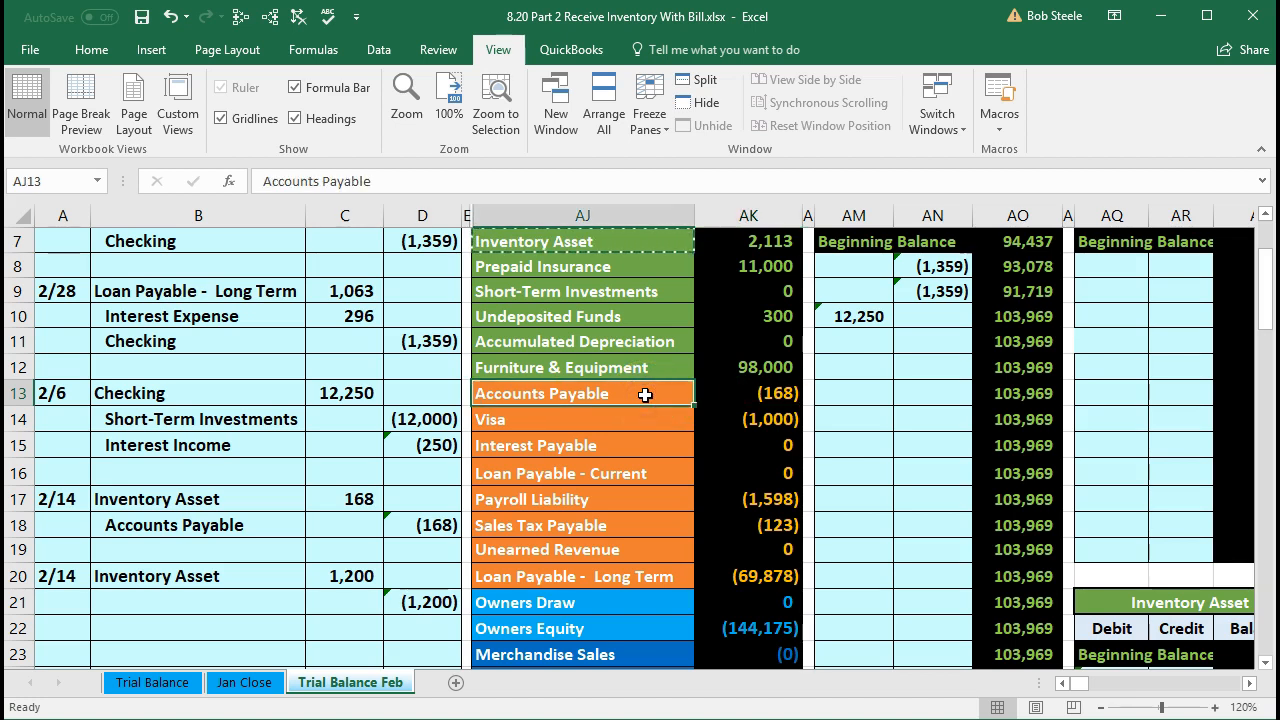
pyautogui.rightClick(645, 395)
pyautogui.click(660, 431)
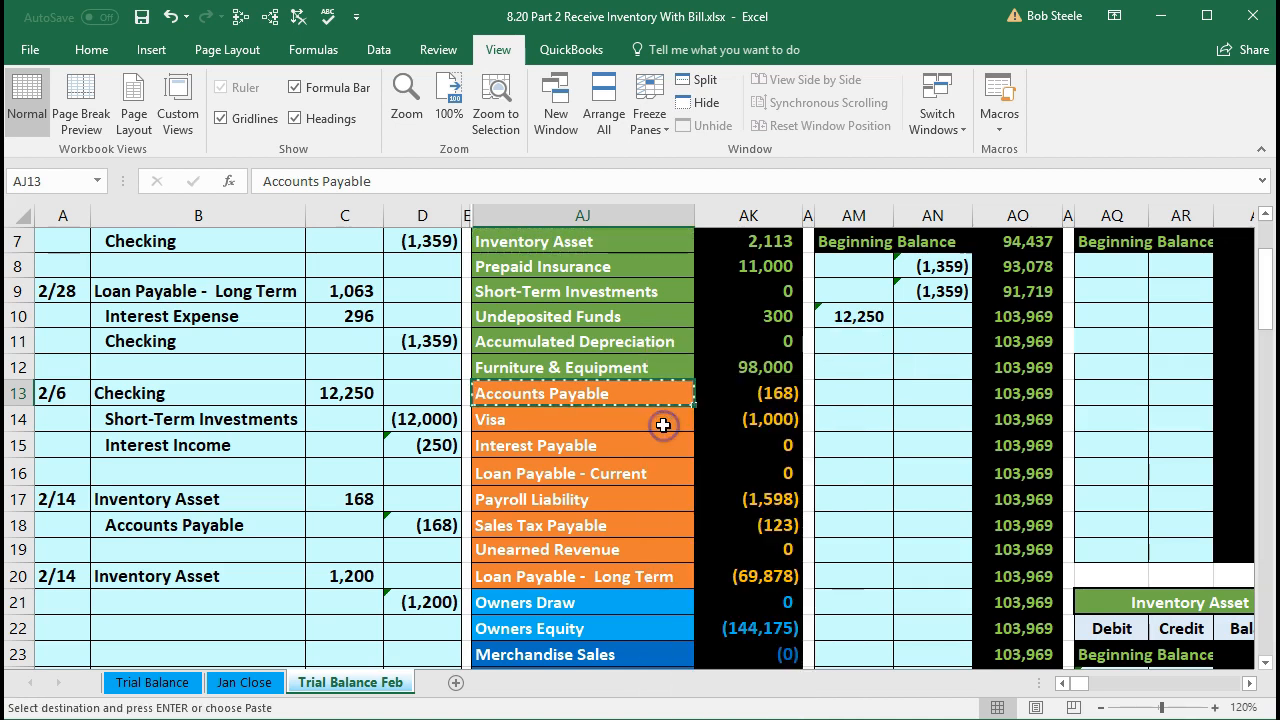
pyautogui.click(221, 600)
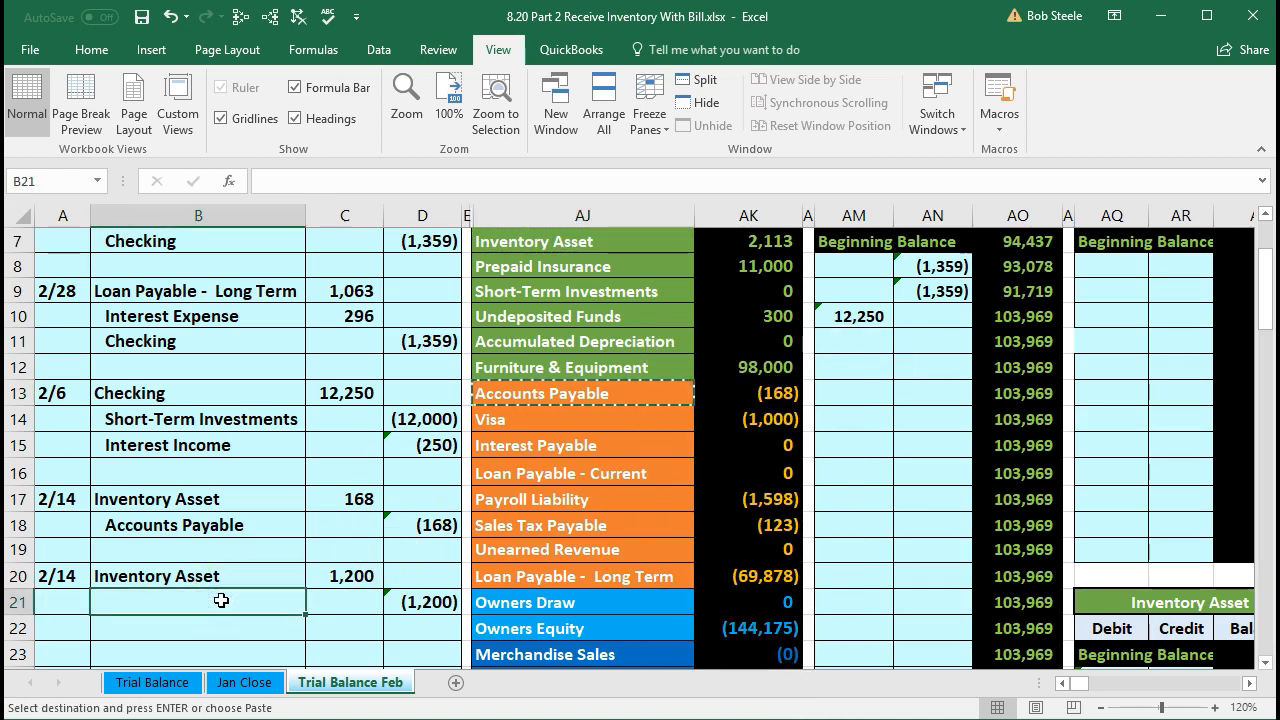
pyautogui.rightClick(222, 603)
pyautogui.click(296, 242)
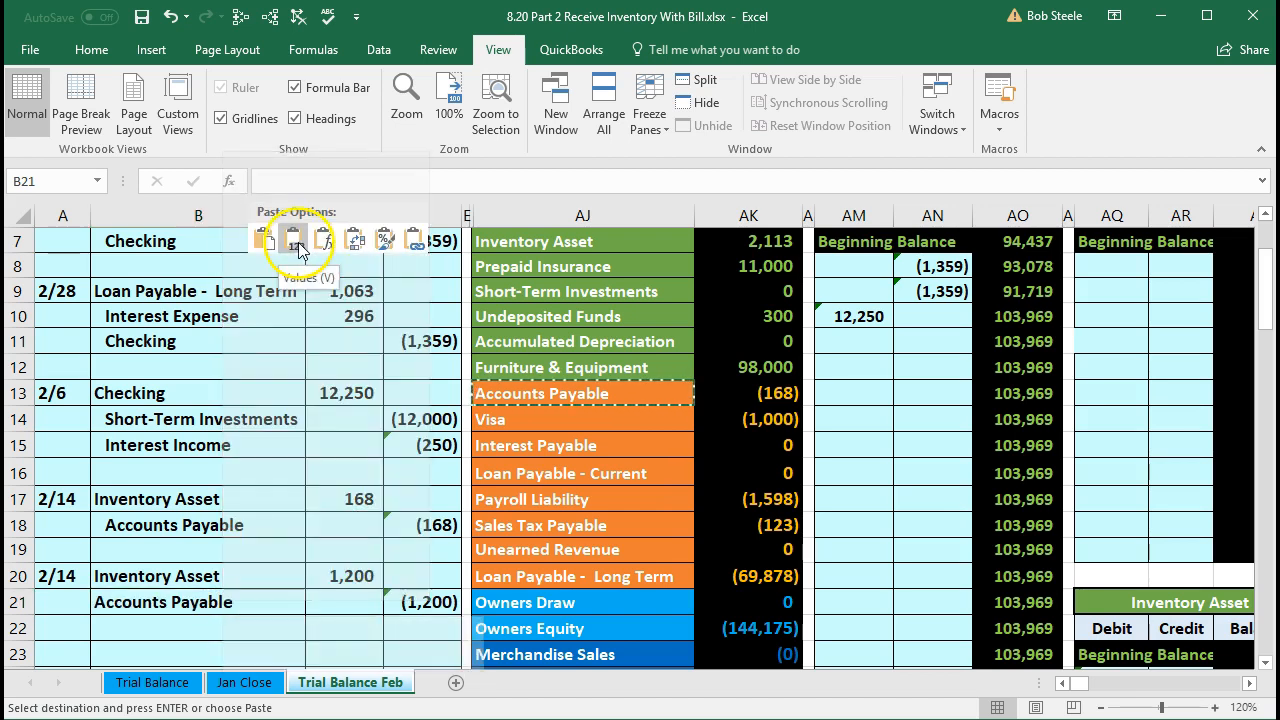
pyautogui.click(87, 52)
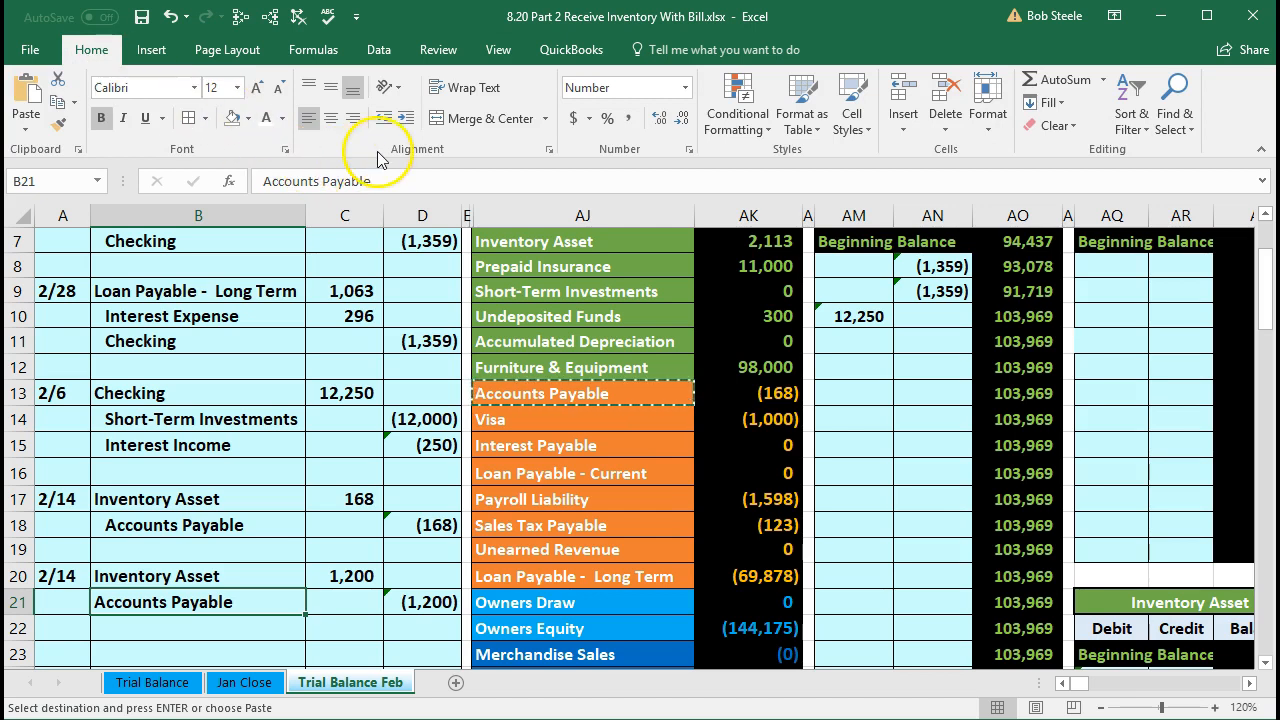
pyautogui.click(405, 118)
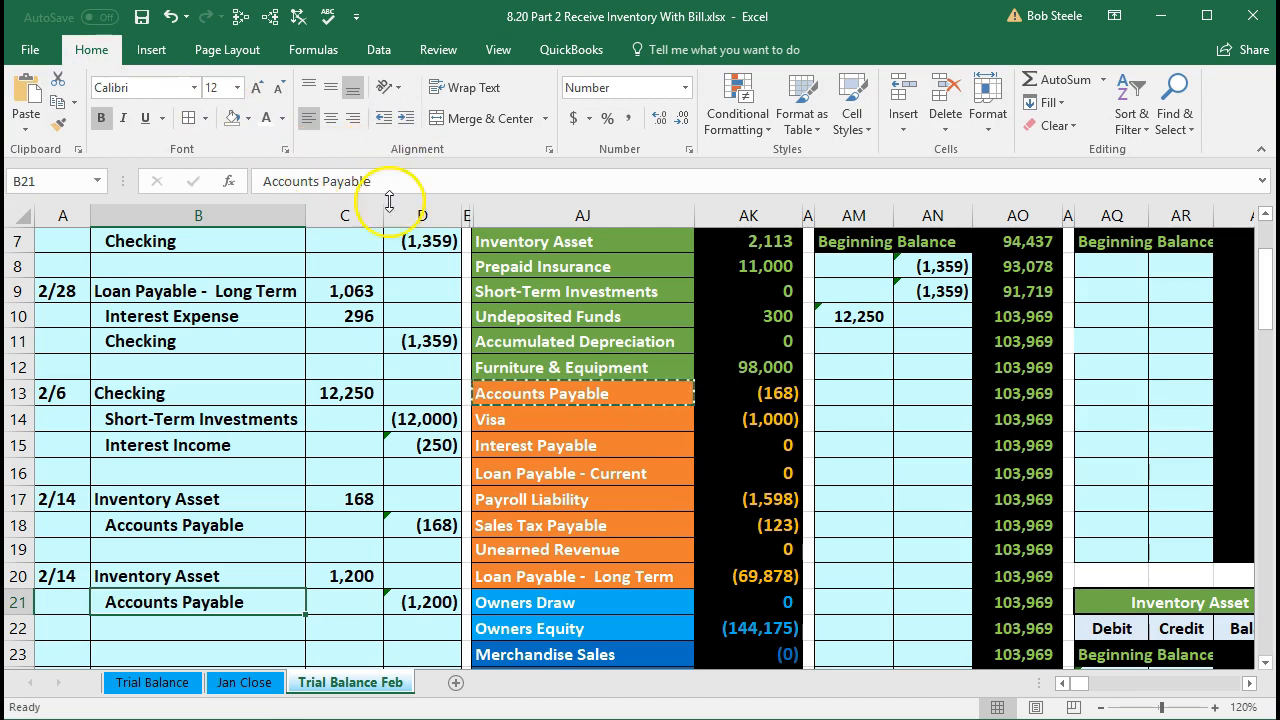
# - Examine the new 2/14 entry in A20:D21 and the Inventory Asset row of the trial balance
pyautogui.scroll(-2, 340, 395)
pyautogui.moveTo(90, 428); pyautogui.dragTo(395, 443)
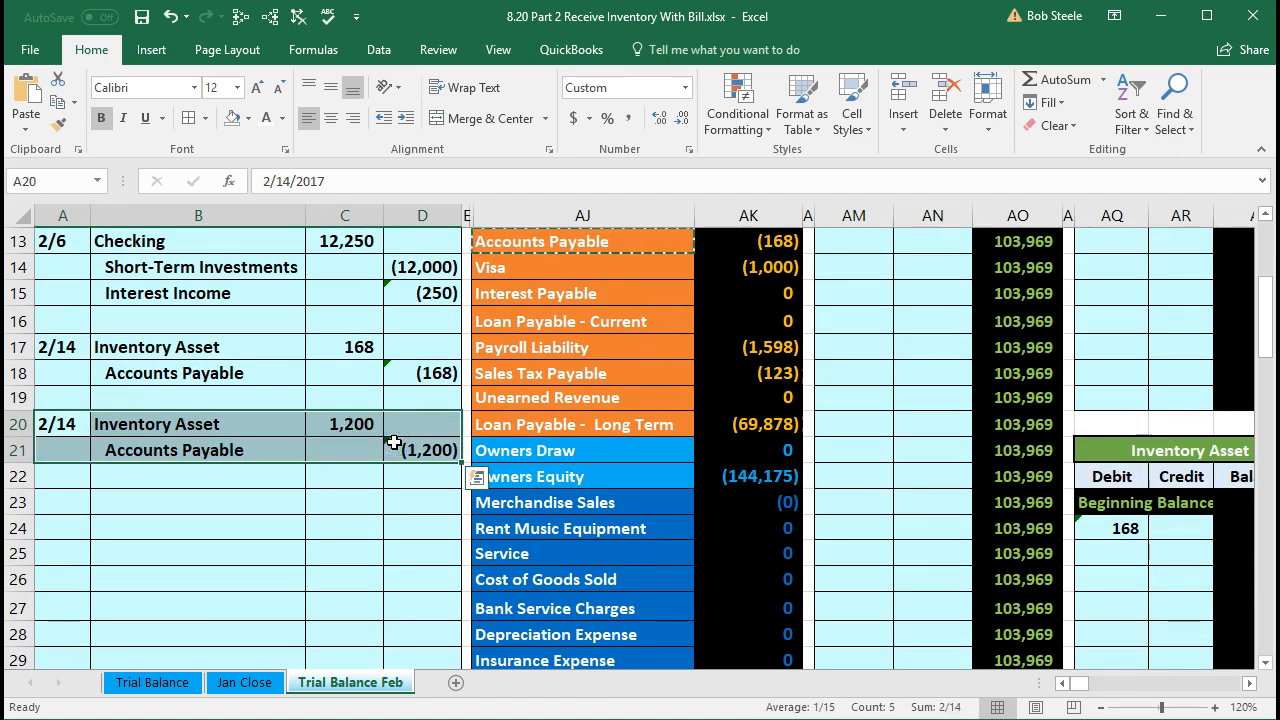
pyautogui.click(340, 485)
pyautogui.click(333, 488)
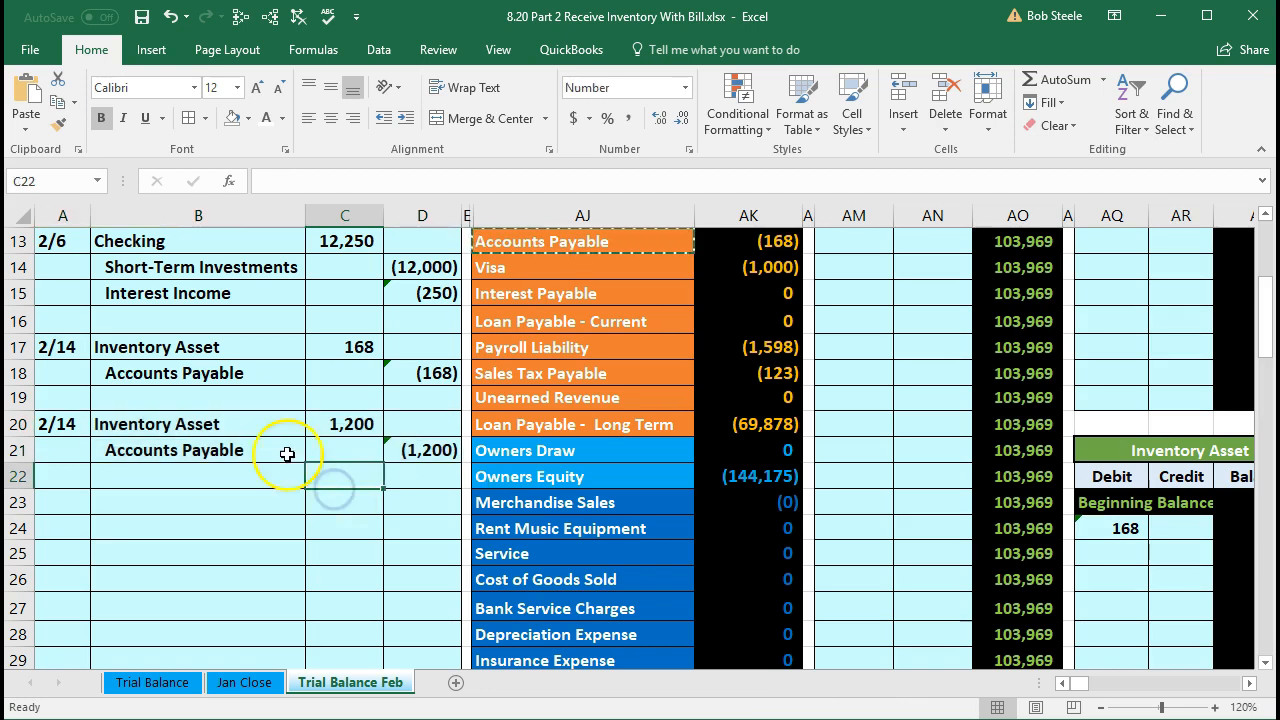
pyautogui.click(301, 424)
pyautogui.moveTo(301, 424); pyautogui.dragTo(309, 423)
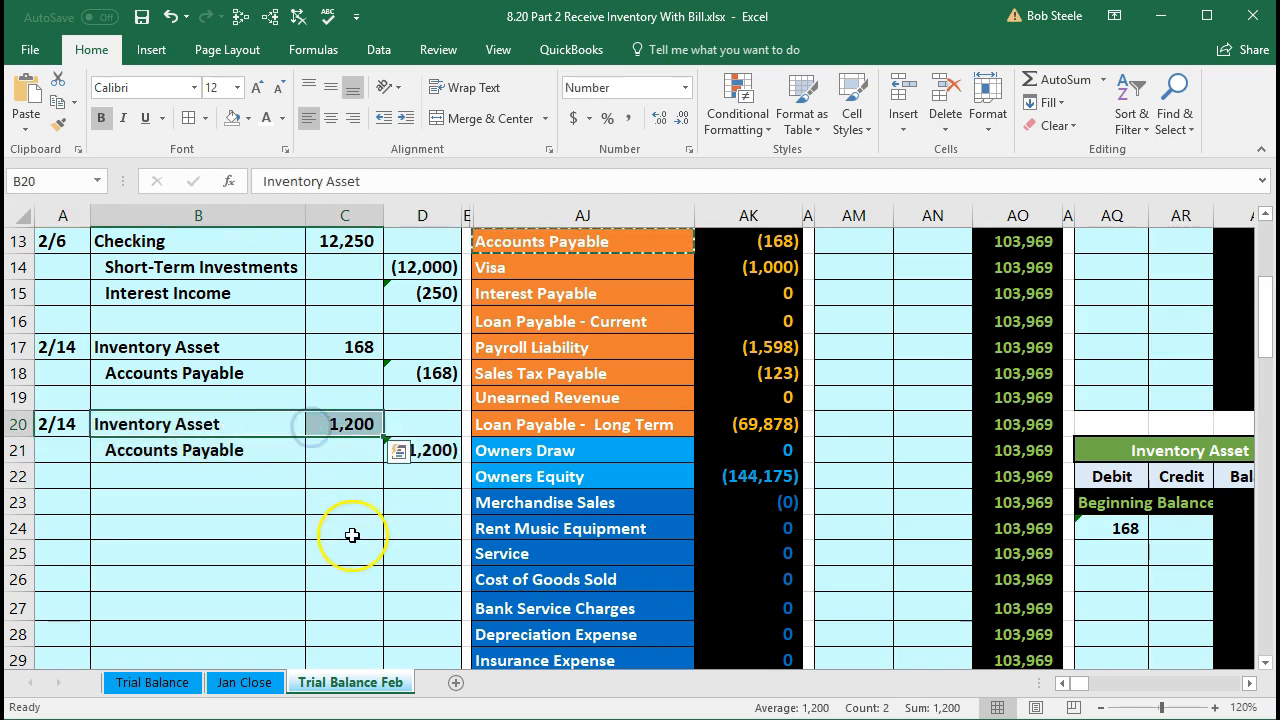
pyautogui.scroll(3, 346, 531)
pyautogui.moveTo(545, 327); pyautogui.dragTo(737, 321)
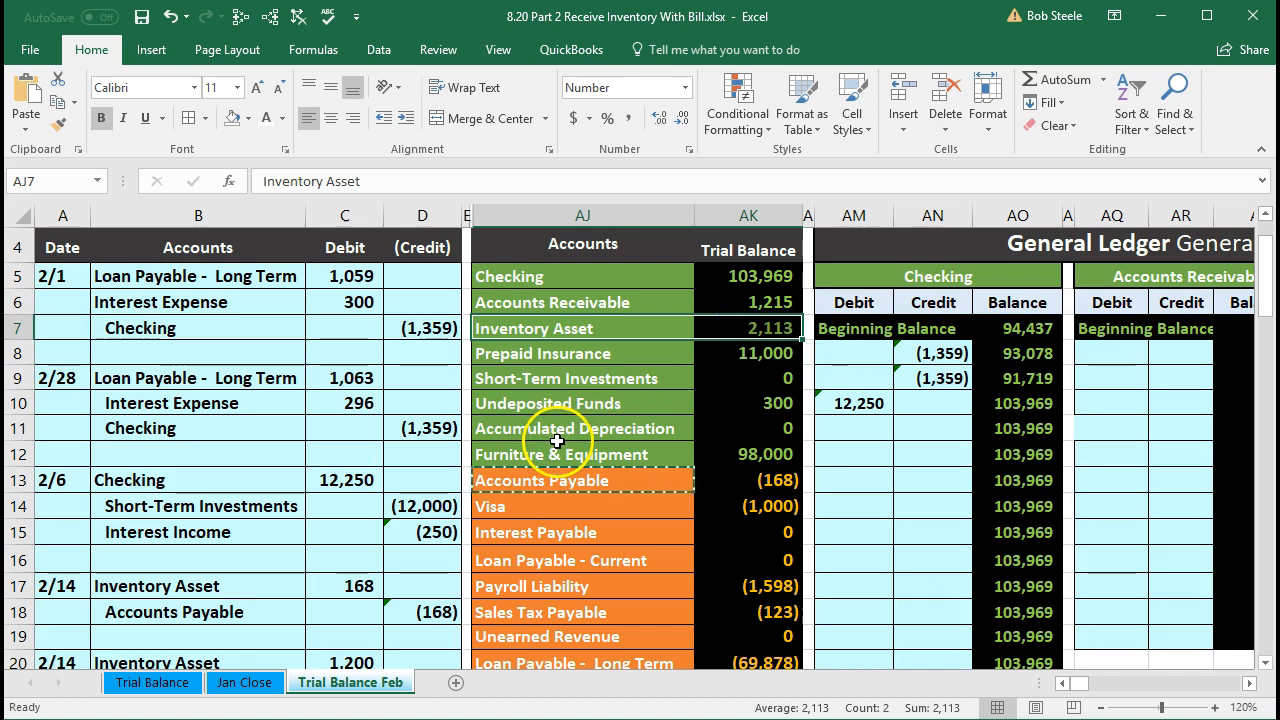
pyautogui.scroll(1, 560, 440)
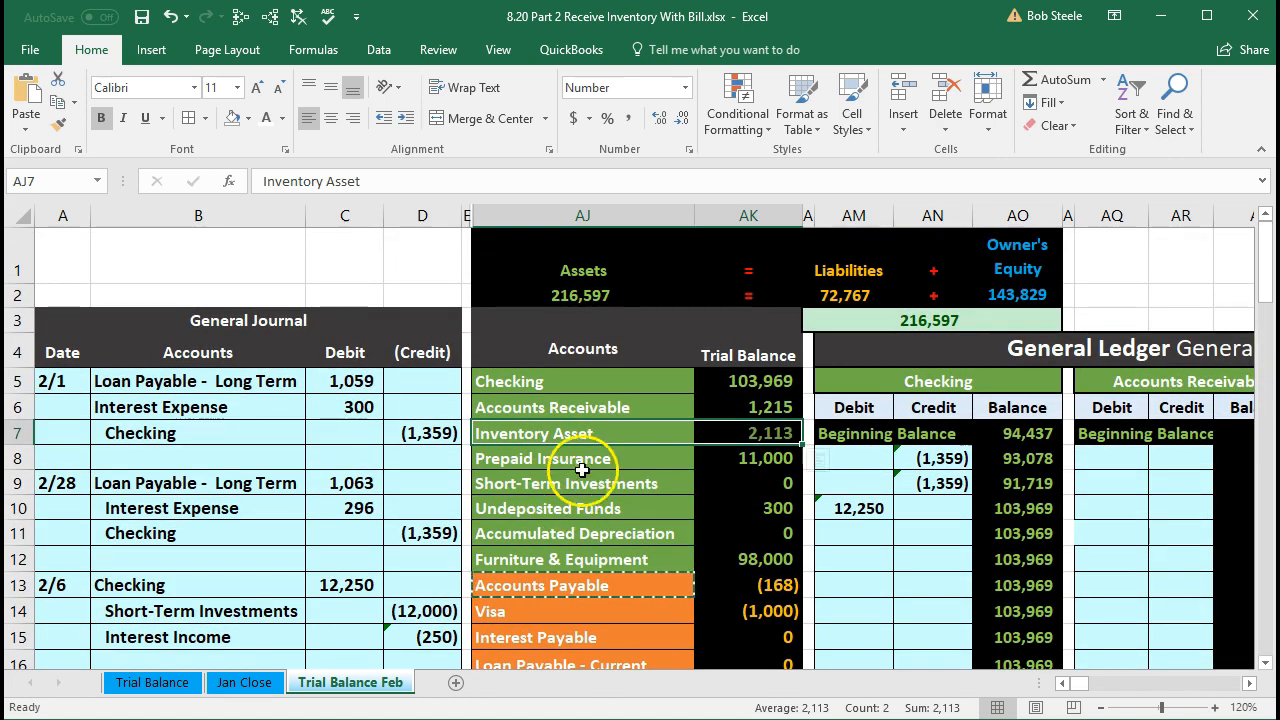
# - Freeze the panes at cell AJ1 so the general journal columns before AJ stay in view
pyautogui.click(516, 253)
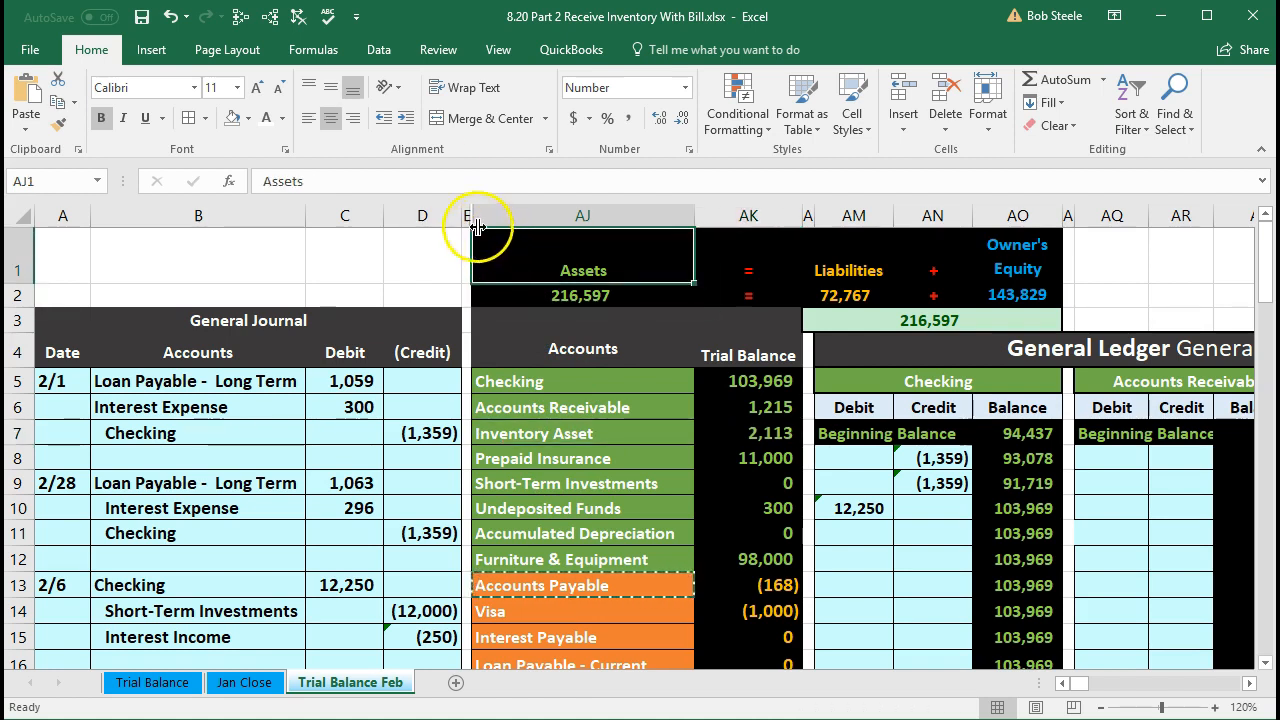
pyautogui.click(500, 52)
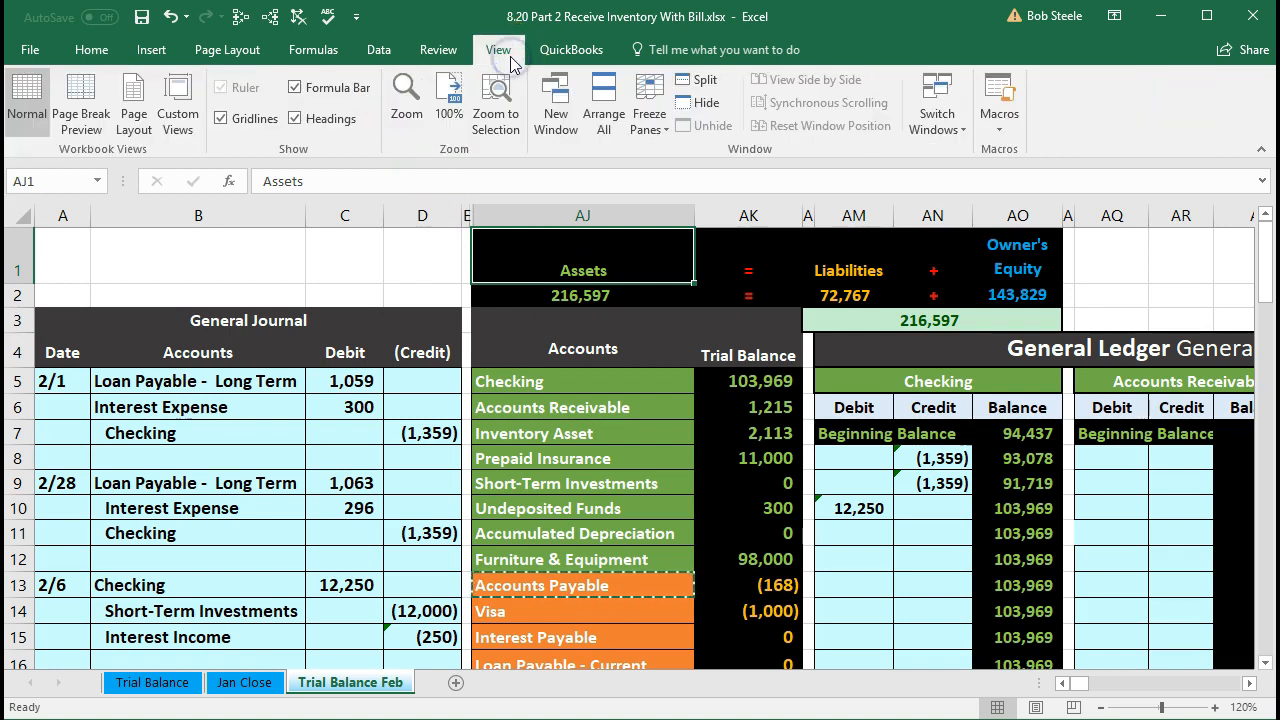
pyautogui.click(660, 130)
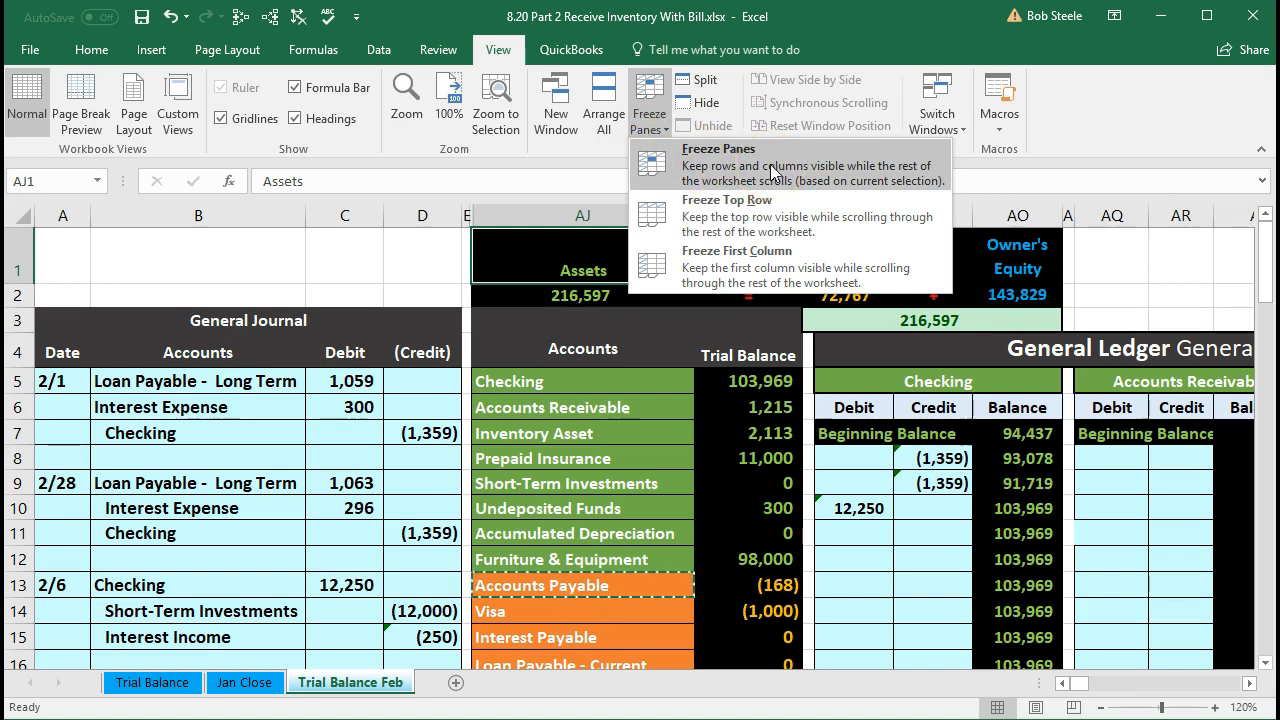
pyautogui.click(770, 172)
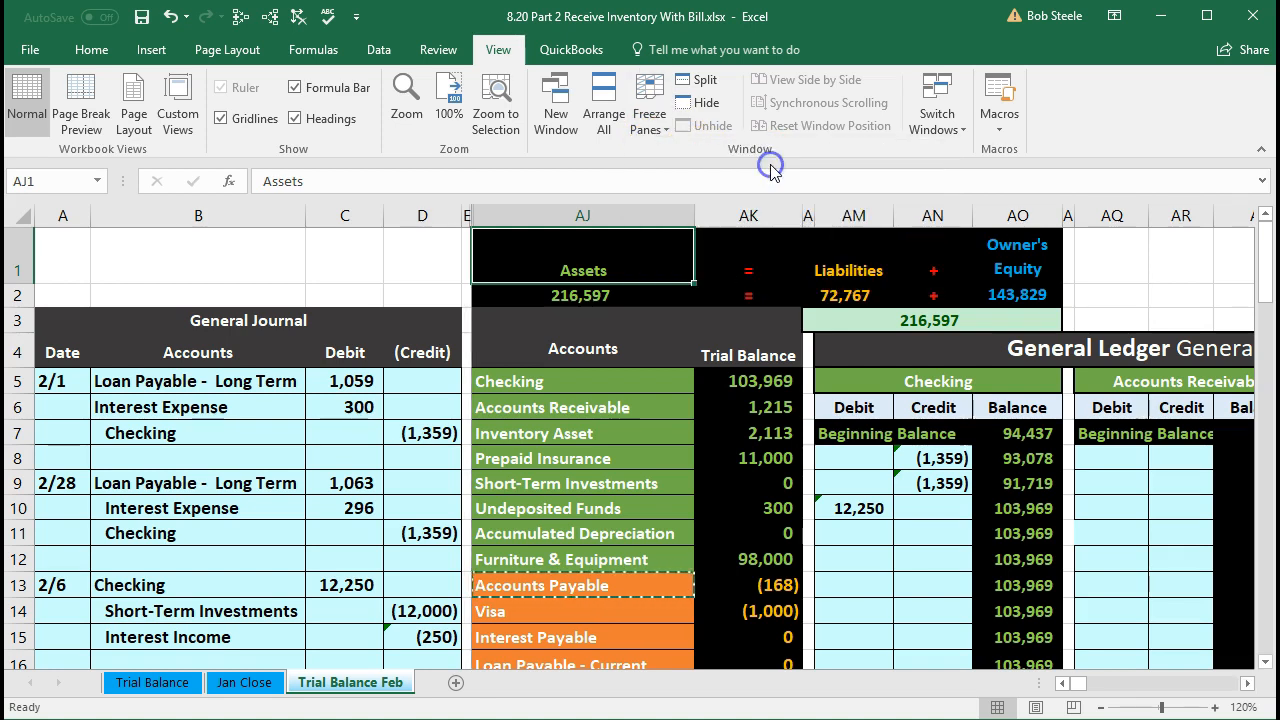
# - Post the 2/14 inventory debit to the Inventory Asset ledger by linking debit cell AQ25 to C20
pyautogui.scroll(-2, 751, 380)
pyautogui.click(750, 396)
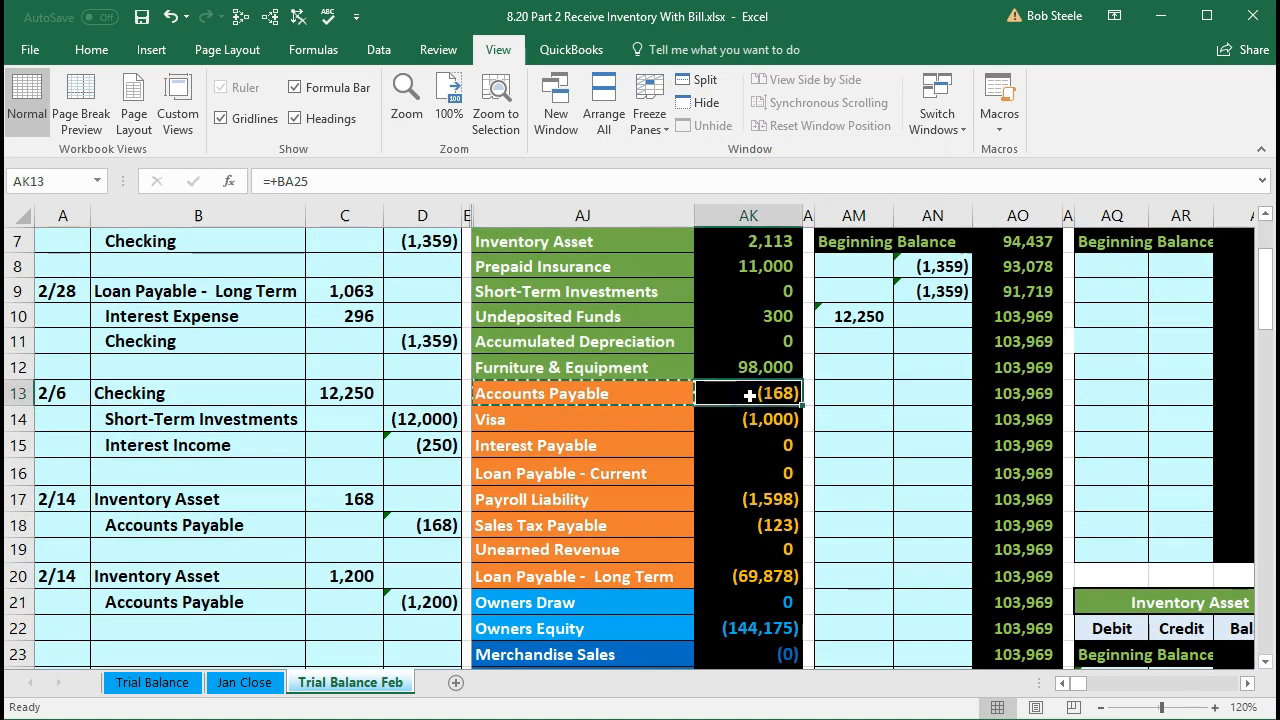
pyautogui.press('Right')
pyautogui.press('Right')
pyautogui.press('Right')
pyautogui.press('Right')
pyautogui.press('Right')
pyautogui.press('Right')
pyautogui.press('Right')
pyautogui.press('Right')
pyautogui.press('Right')
pyautogui.press('Right')
pyautogui.press('Right')
pyautogui.press('Right')
pyautogui.press('Right')
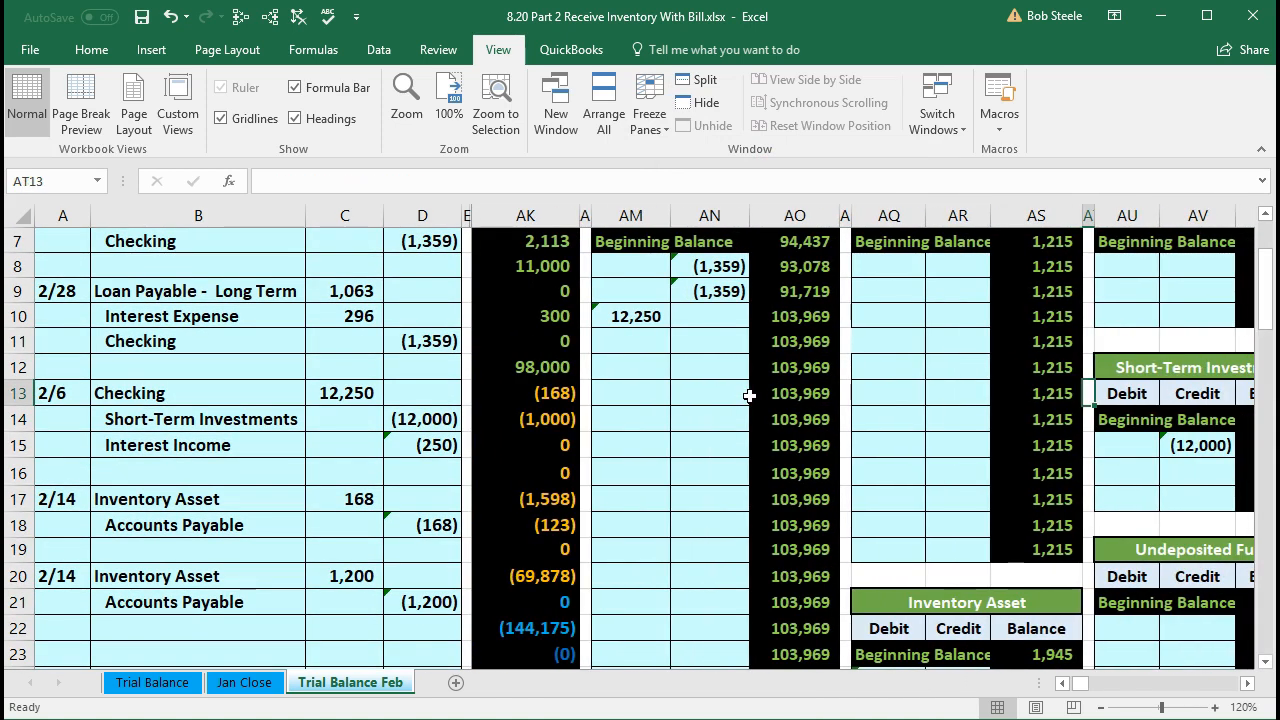
pyautogui.press('Right')
pyautogui.press('Right')
pyautogui.press('Right')
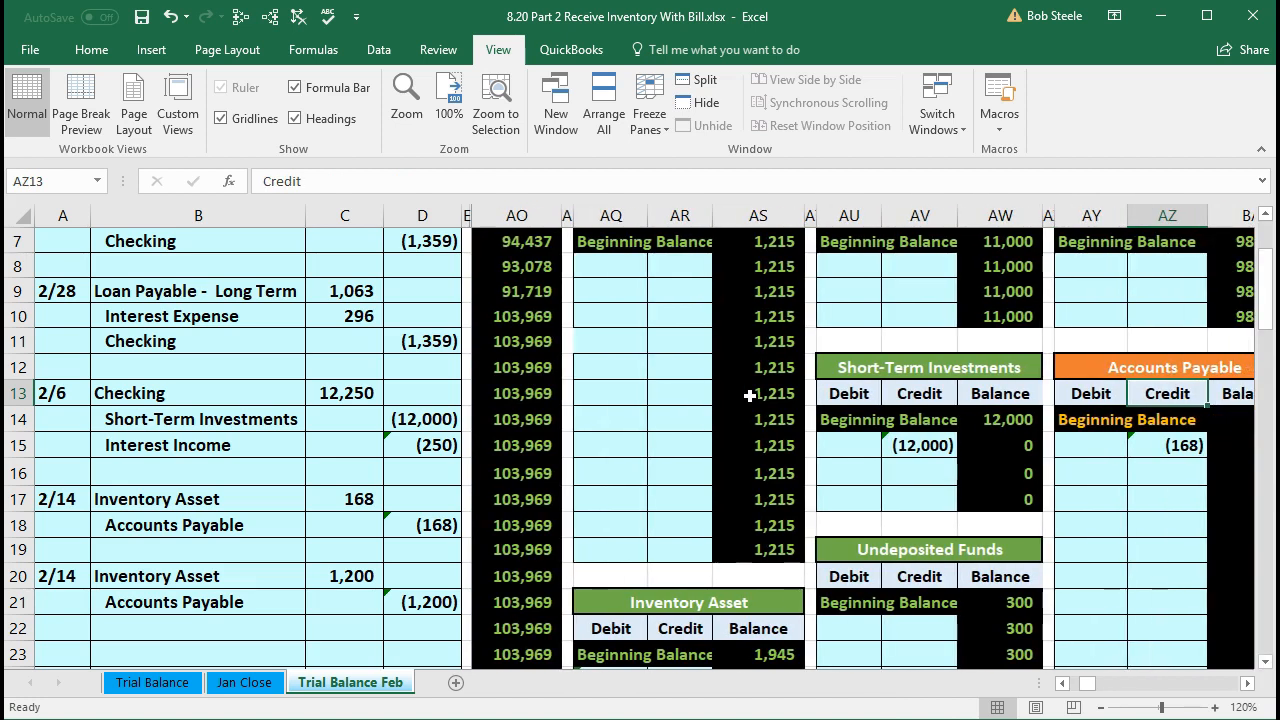
pyautogui.scroll(-2, 750, 396)
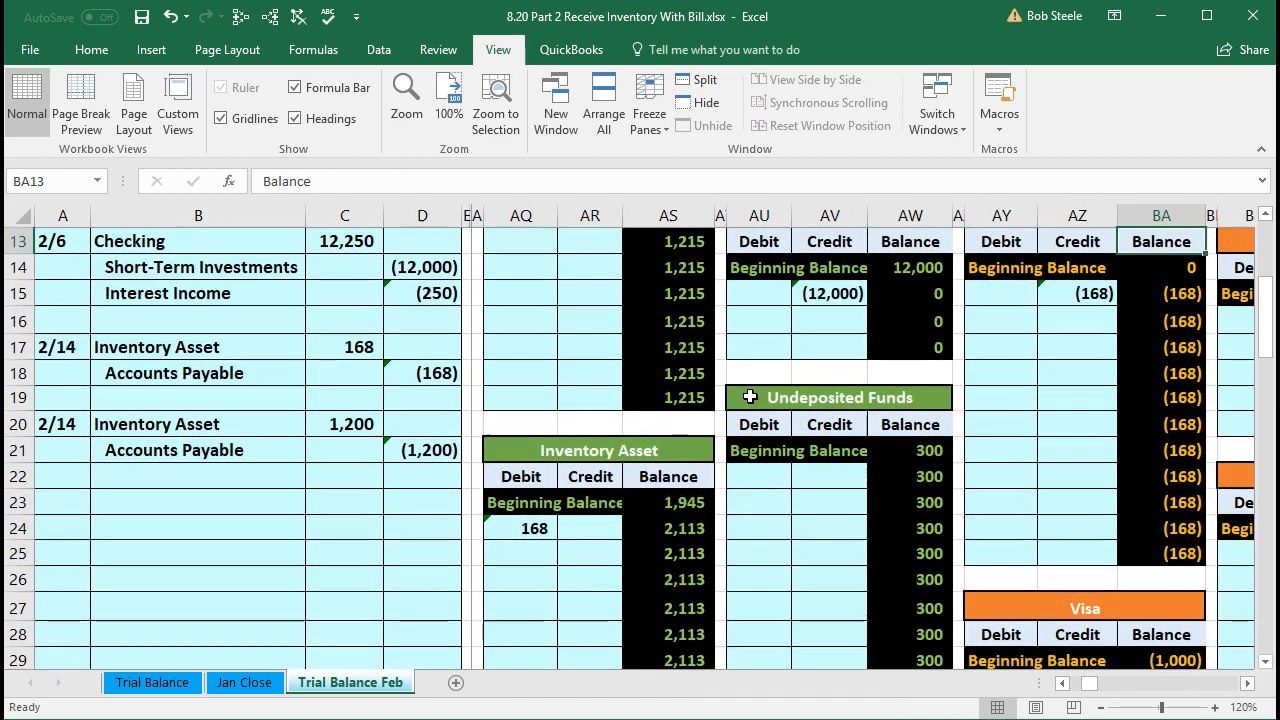
pyautogui.click(541, 553)
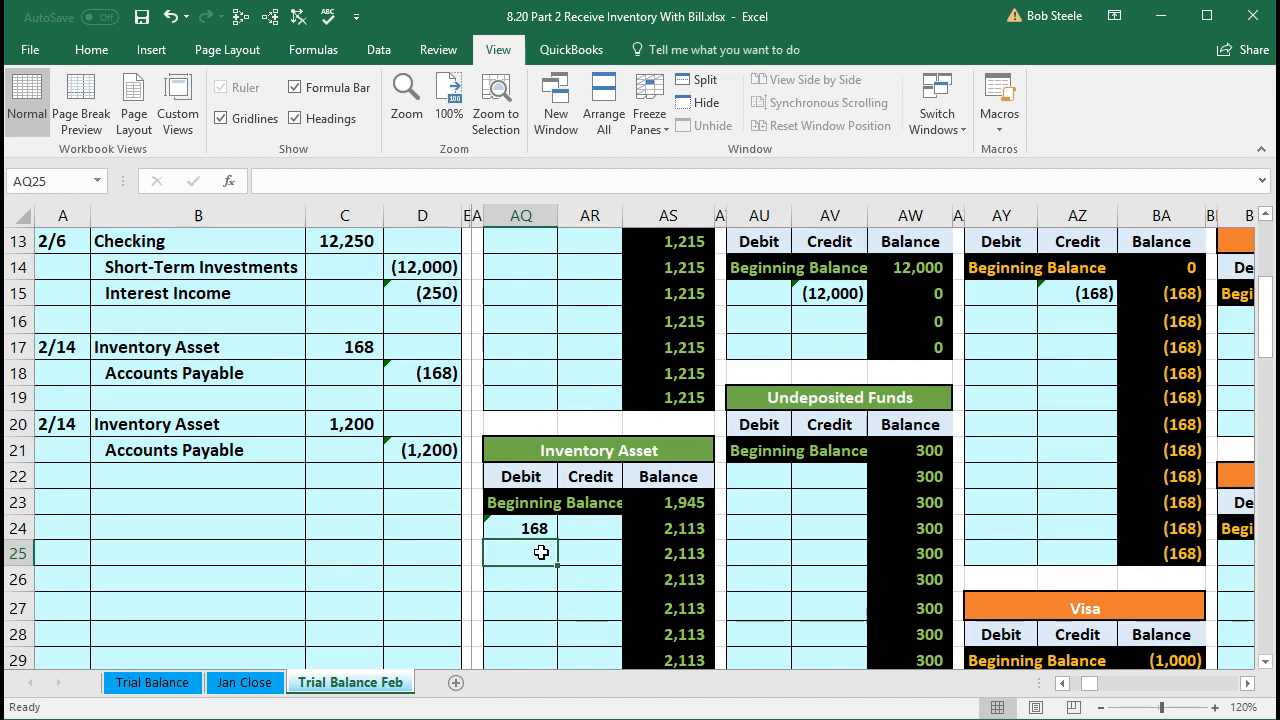
pyautogui.write('=')
pyautogui.click(345, 427)
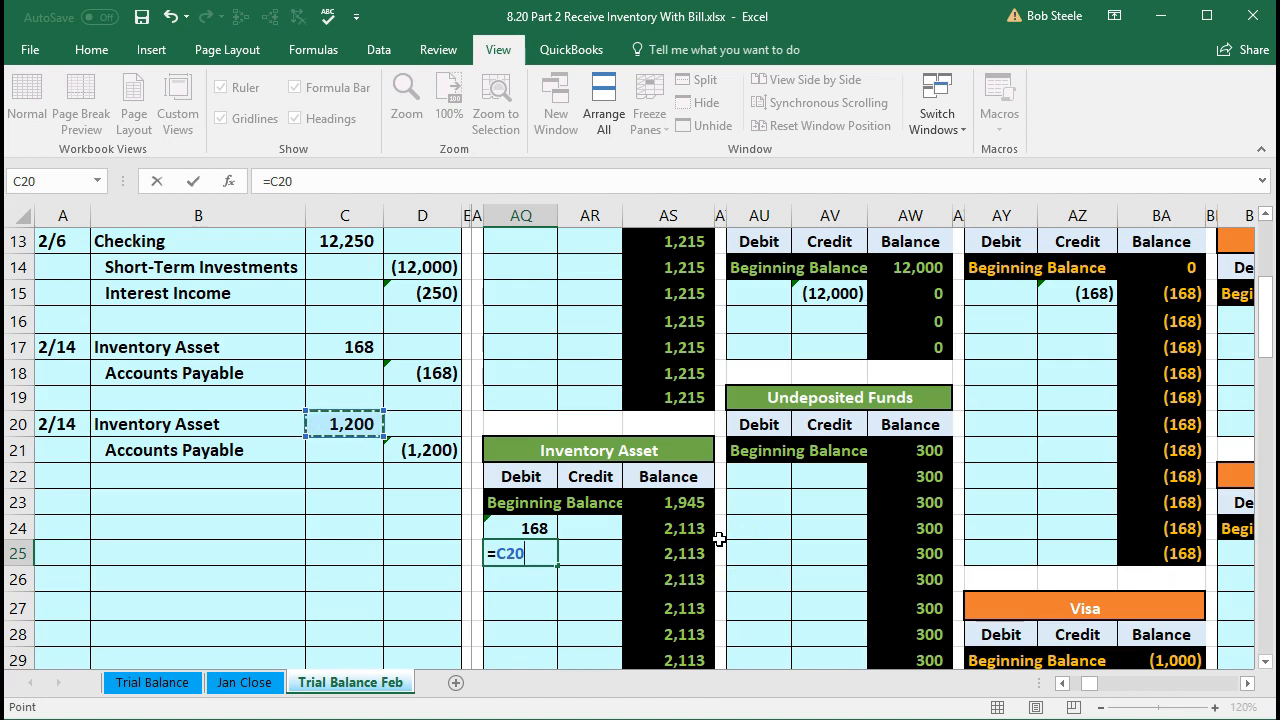
pyautogui.press('Return')
# - Examine the Inventory Asset running balance in AS25 and the Inventory Asset row of the trial balance in AK7
pyautogui.click(717, 560)
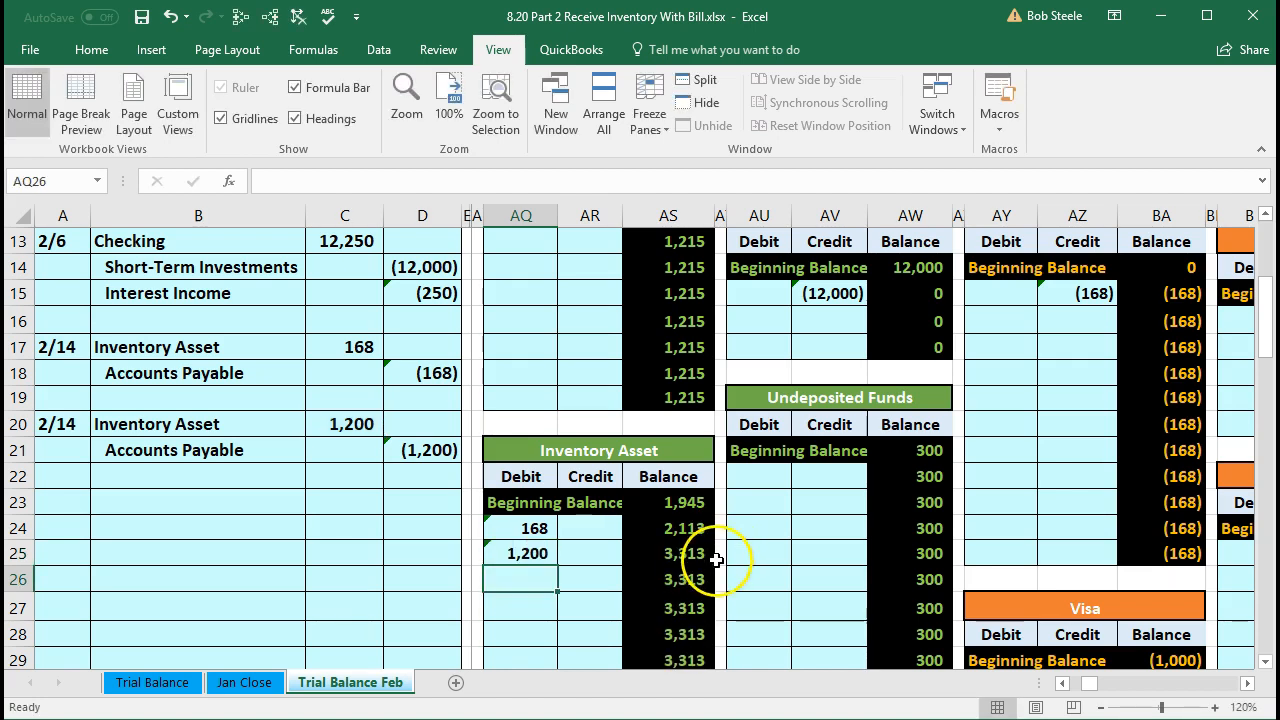
pyautogui.click(700, 555)
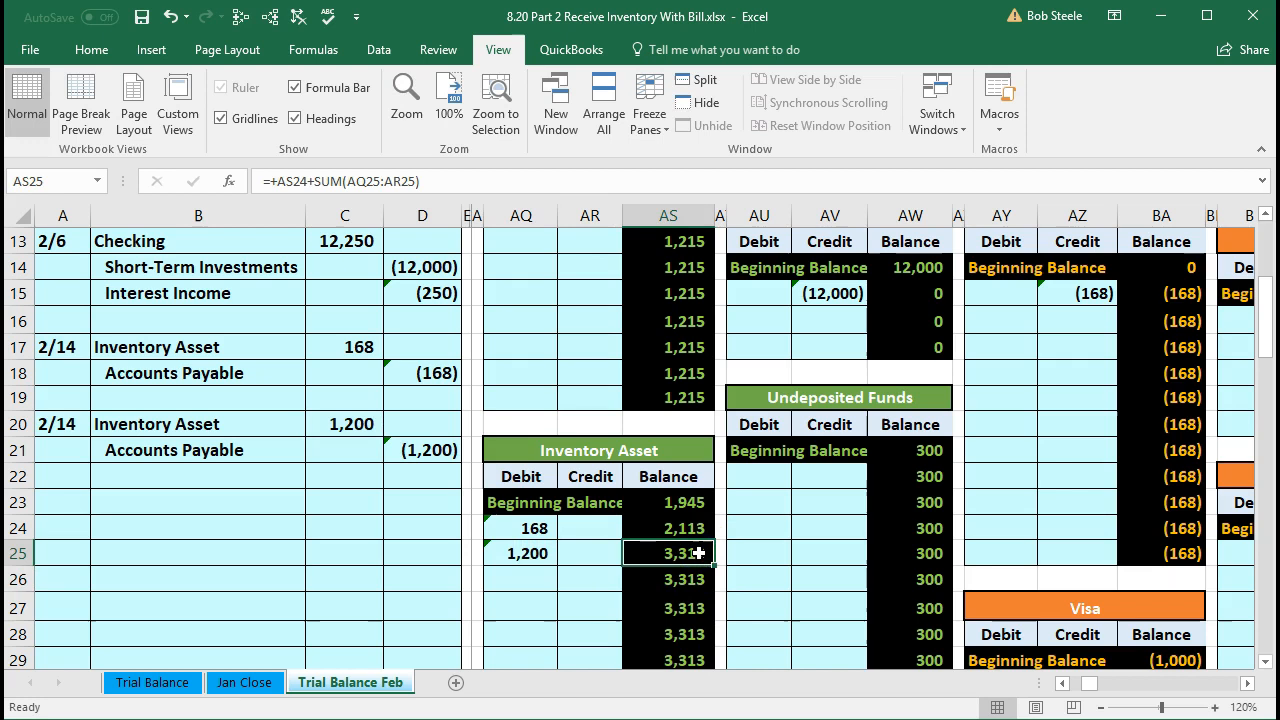
pyautogui.press('Home')
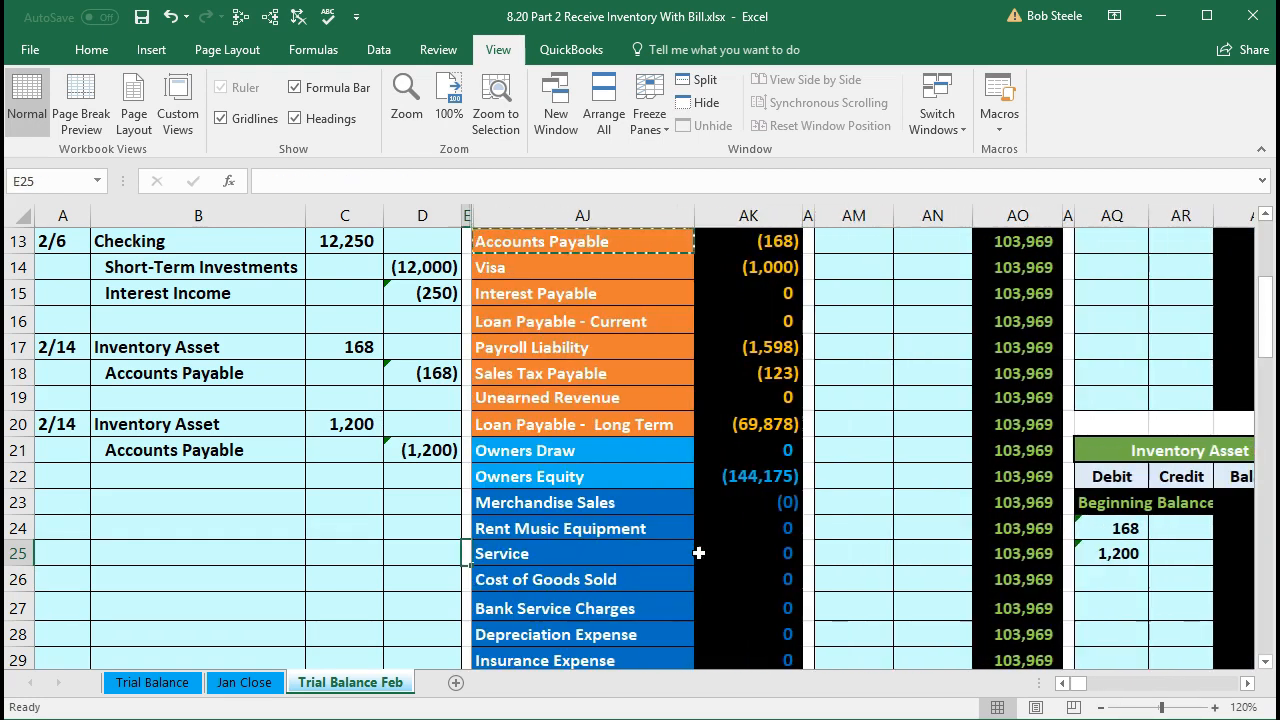
pyautogui.scroll(3, 699, 560)
pyautogui.click(742, 426)
pyautogui.click(749, 330)
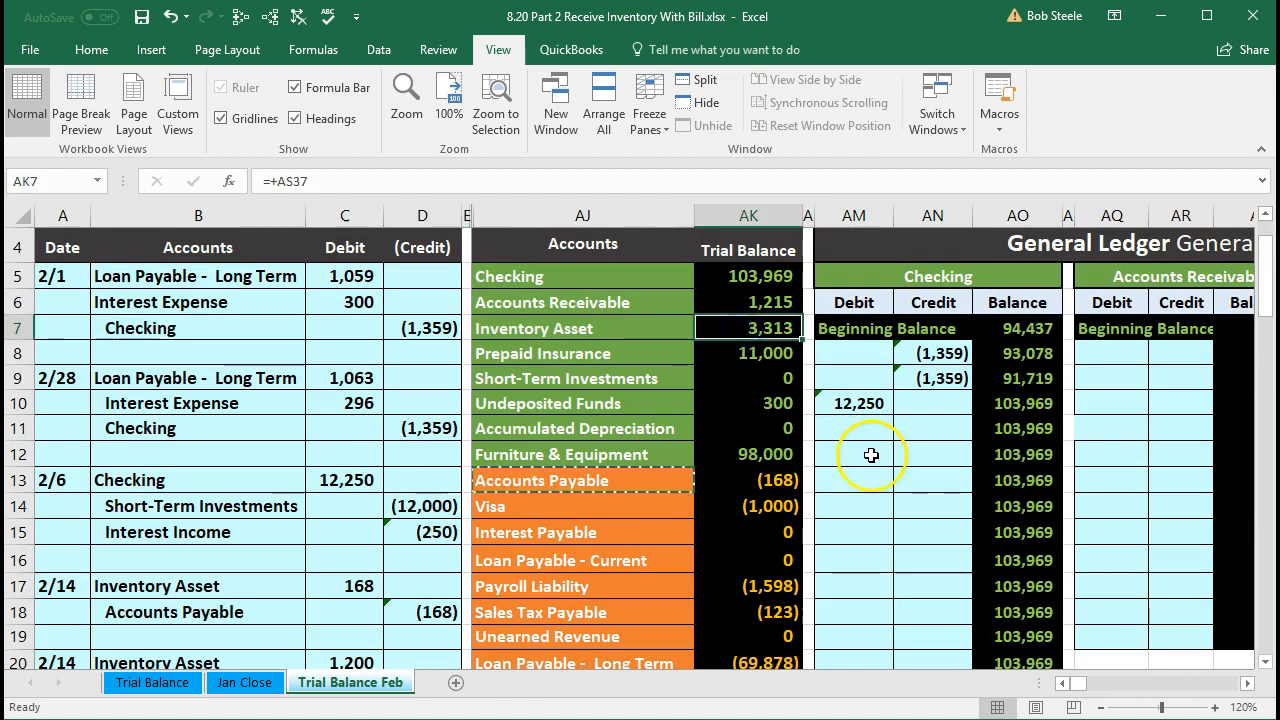
pyautogui.scroll(-1, 869, 453)
pyautogui.scroll(-2, 871, 455)
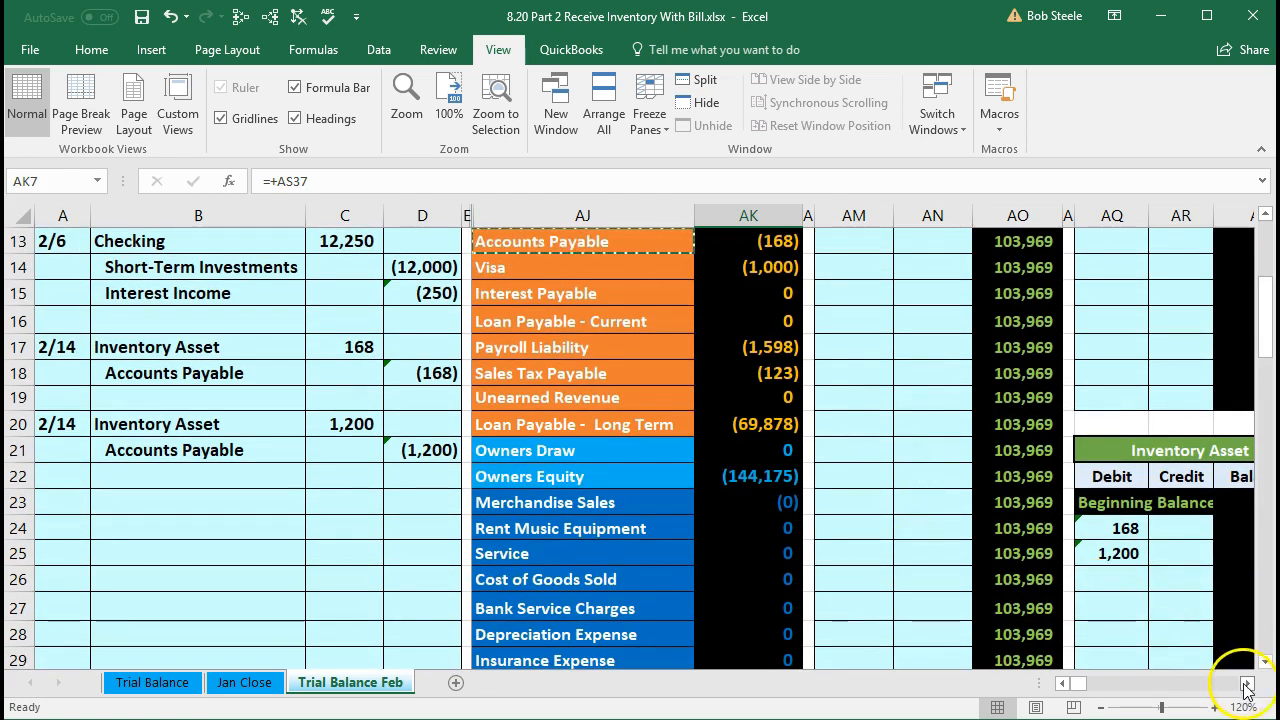
pyautogui.click(1247, 684)
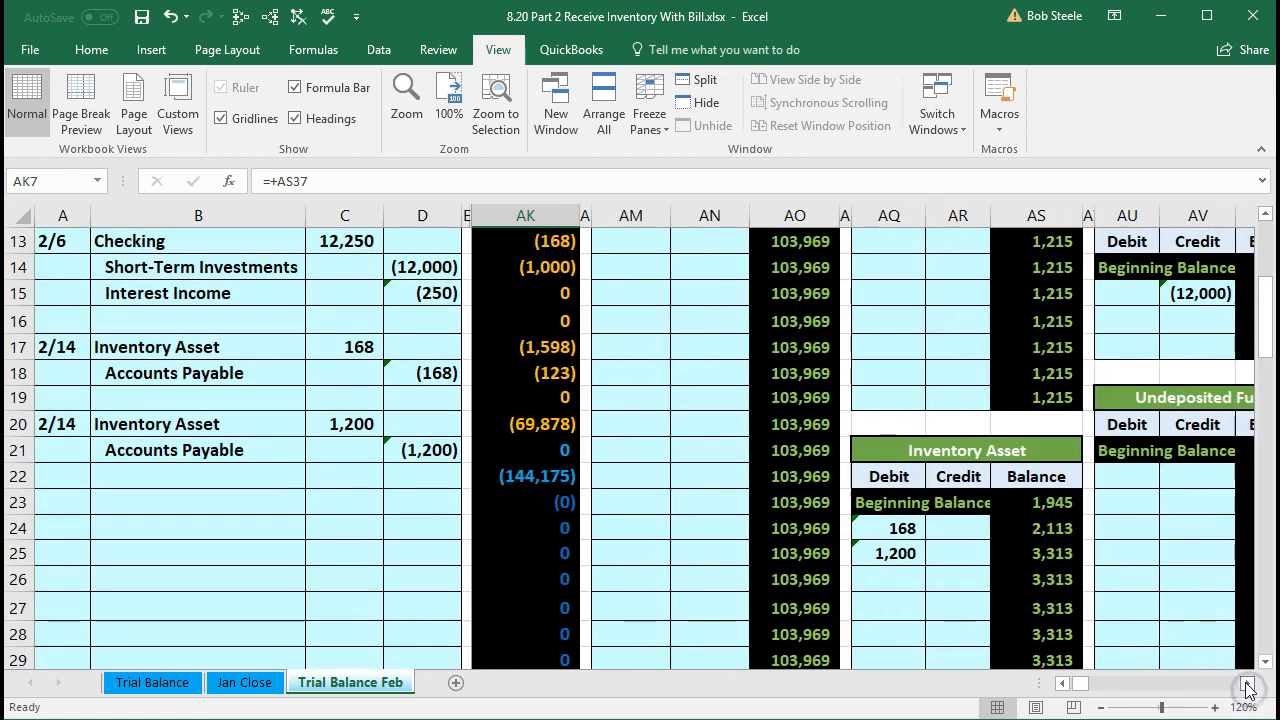
pyautogui.click(1070, 558)
pyautogui.click(1062, 683)
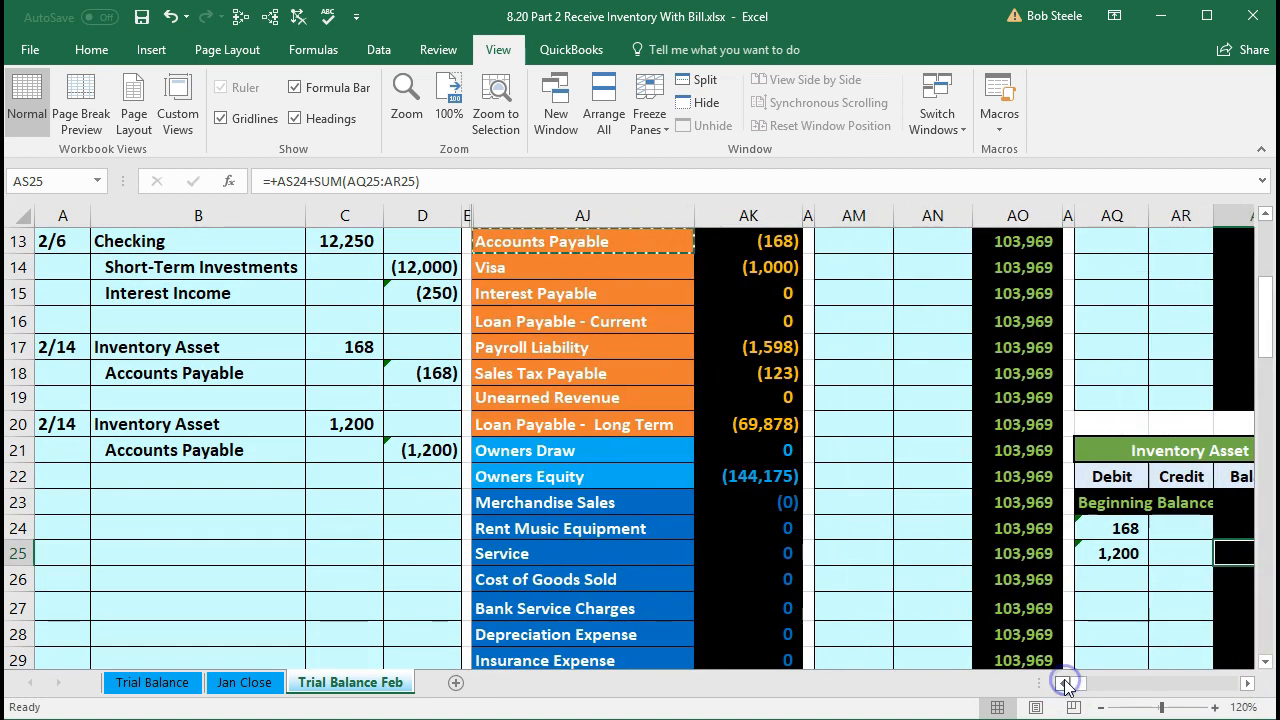
# - Post the 2/14 Accounts Payable credit to the Accounts Payable ledger by linking credit cell AZ16 to D21
pyautogui.moveTo(137, 455); pyautogui.dragTo(423, 450)
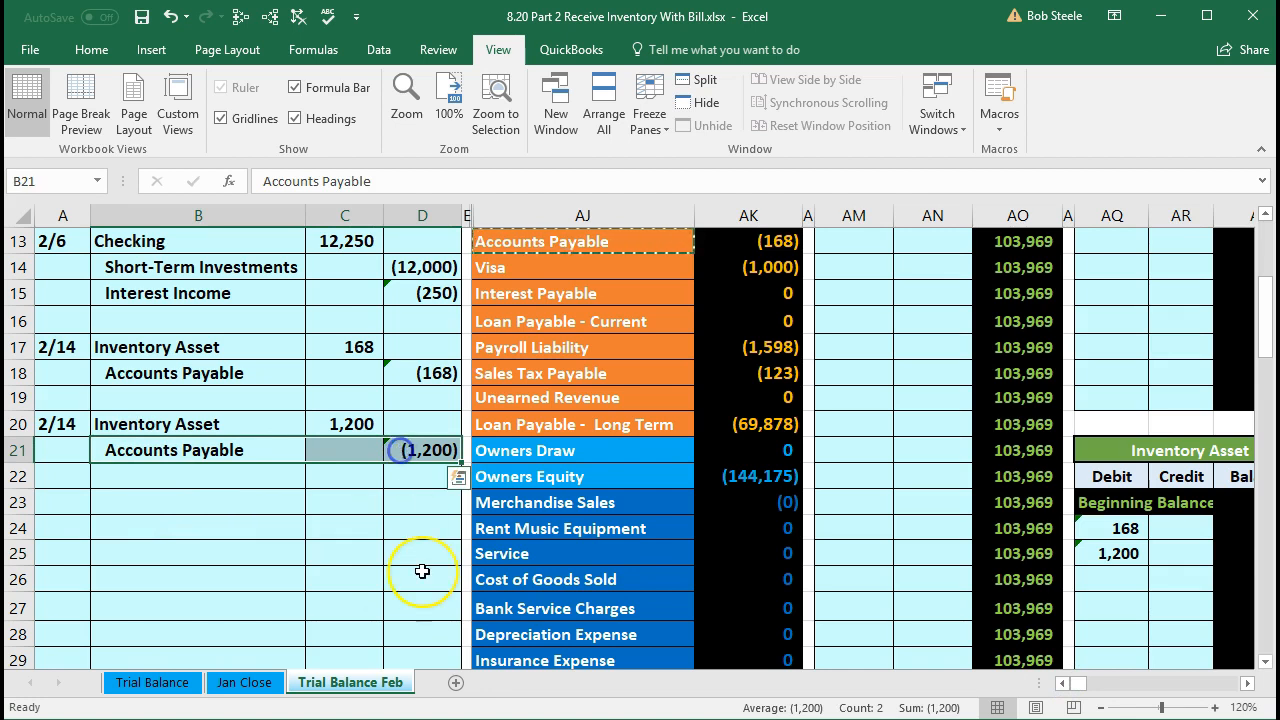
pyautogui.scroll(1, 440, 555)
pyautogui.moveTo(543, 320); pyautogui.dragTo(713, 316)
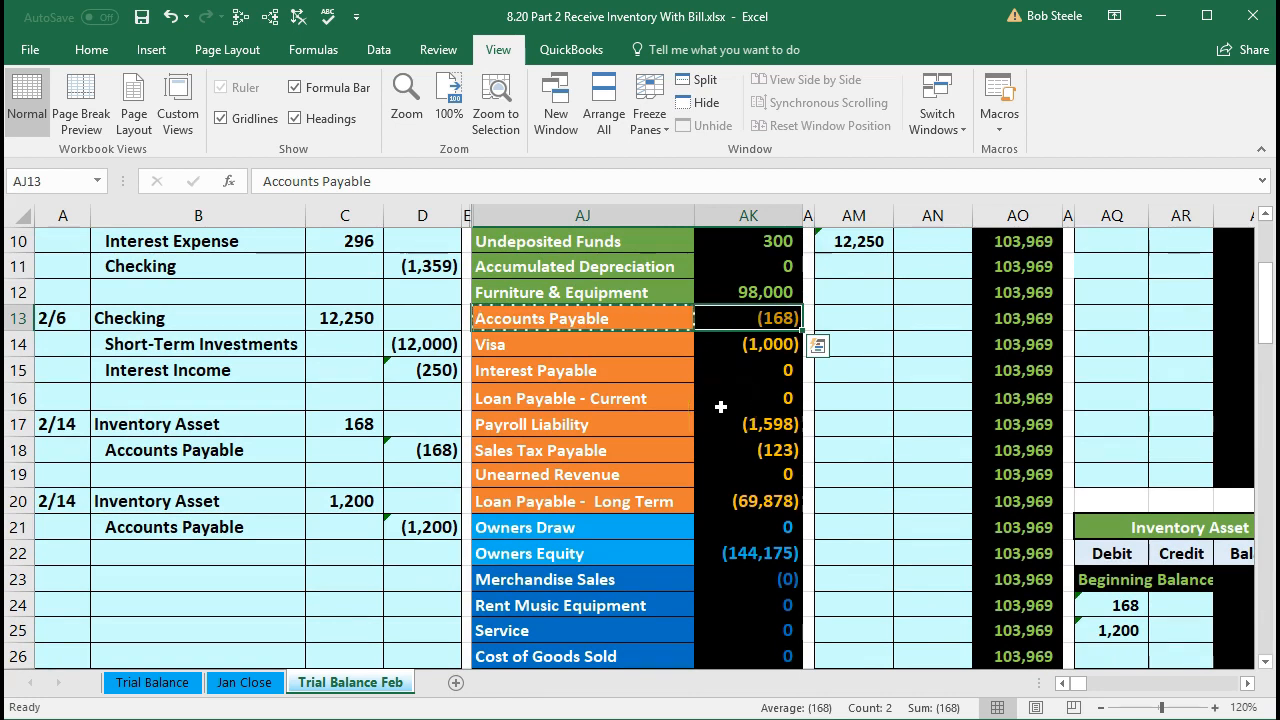
pyautogui.press('Right')
pyautogui.press('Right')
pyautogui.press('Right')
pyautogui.press('Right')
pyautogui.press('Right')
pyautogui.press('Right')
pyautogui.press('Right')
pyautogui.press('Right')
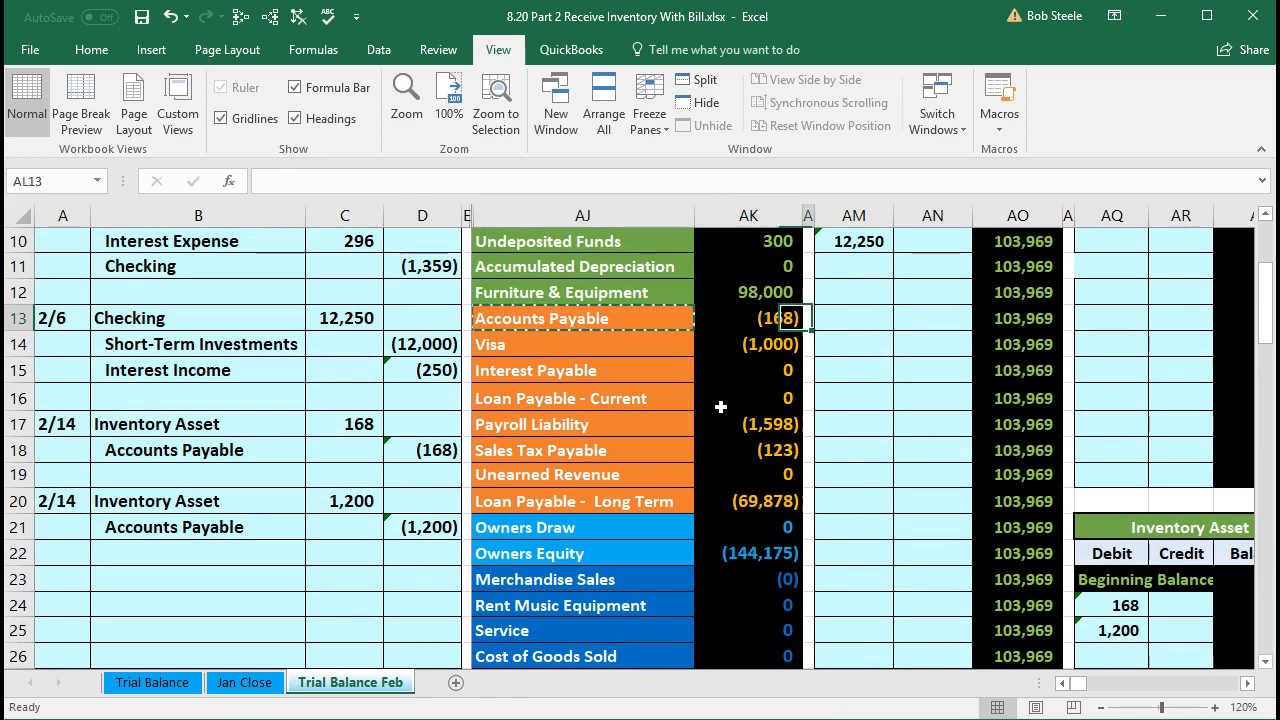
pyautogui.press('Right')
pyautogui.press('Right')
pyautogui.press('Right')
pyautogui.press('Right')
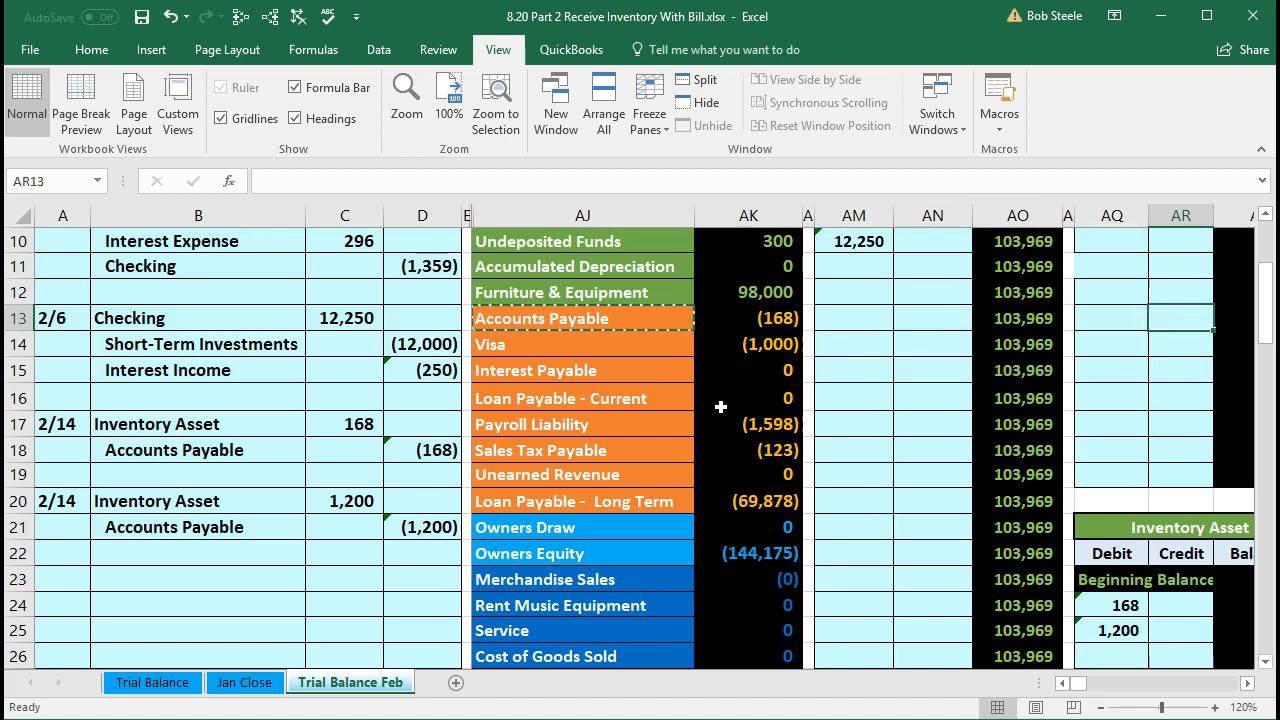
pyautogui.press('Right')
pyautogui.press('Right')
pyautogui.press('Right')
pyautogui.press('Right')
pyautogui.press('Right')
pyautogui.press('Right')
pyautogui.press('Right')
pyautogui.press('Right')
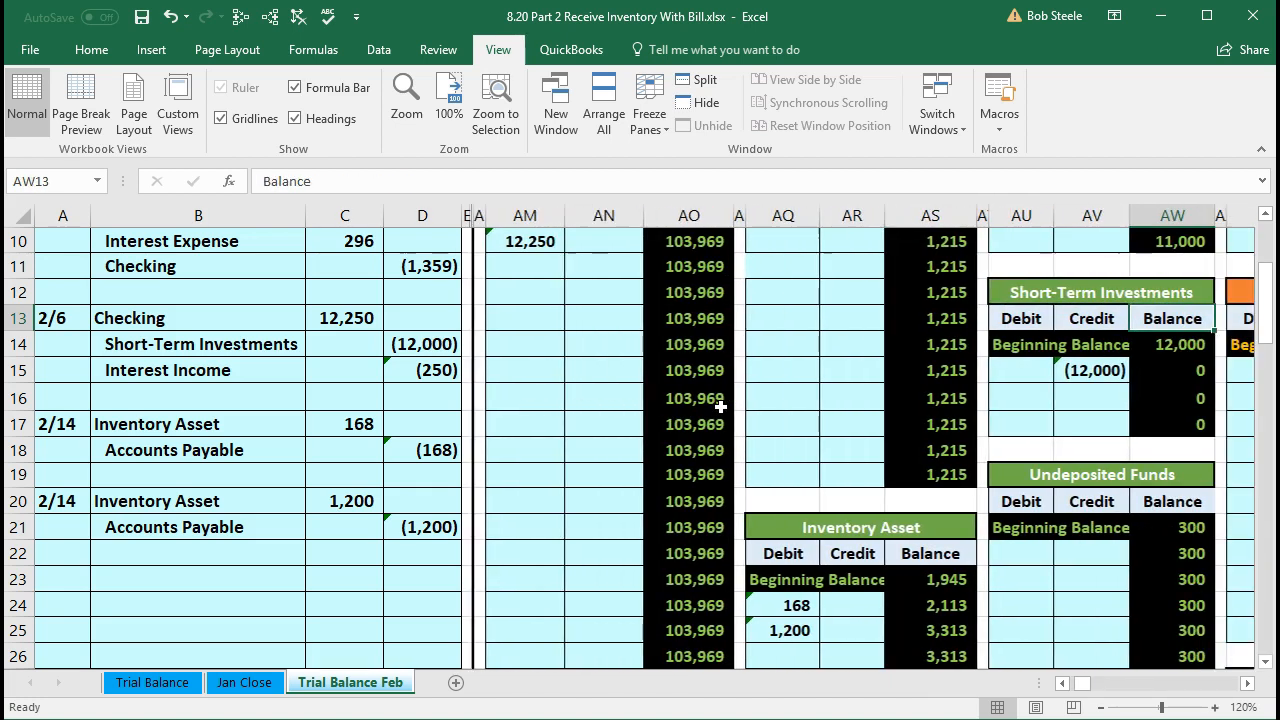
pyautogui.press('Right')
pyautogui.press('Right')
pyautogui.press('Right')
pyautogui.press('Right')
pyautogui.press('Right')
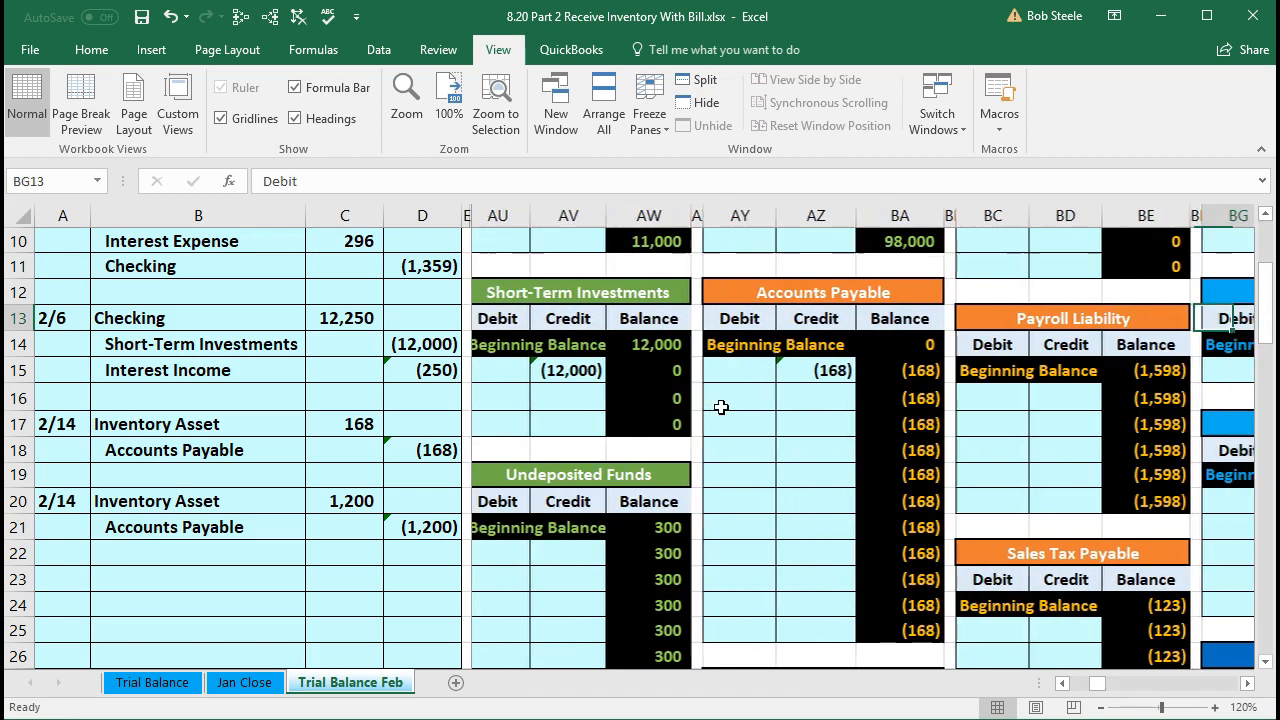
pyautogui.press('Left')
pyautogui.press('Left')
pyautogui.press('Left')
pyautogui.press('Left')
pyautogui.press('Left')
pyautogui.press('Left')
pyautogui.press('Left')
pyautogui.press('Left')
pyautogui.press('Left')
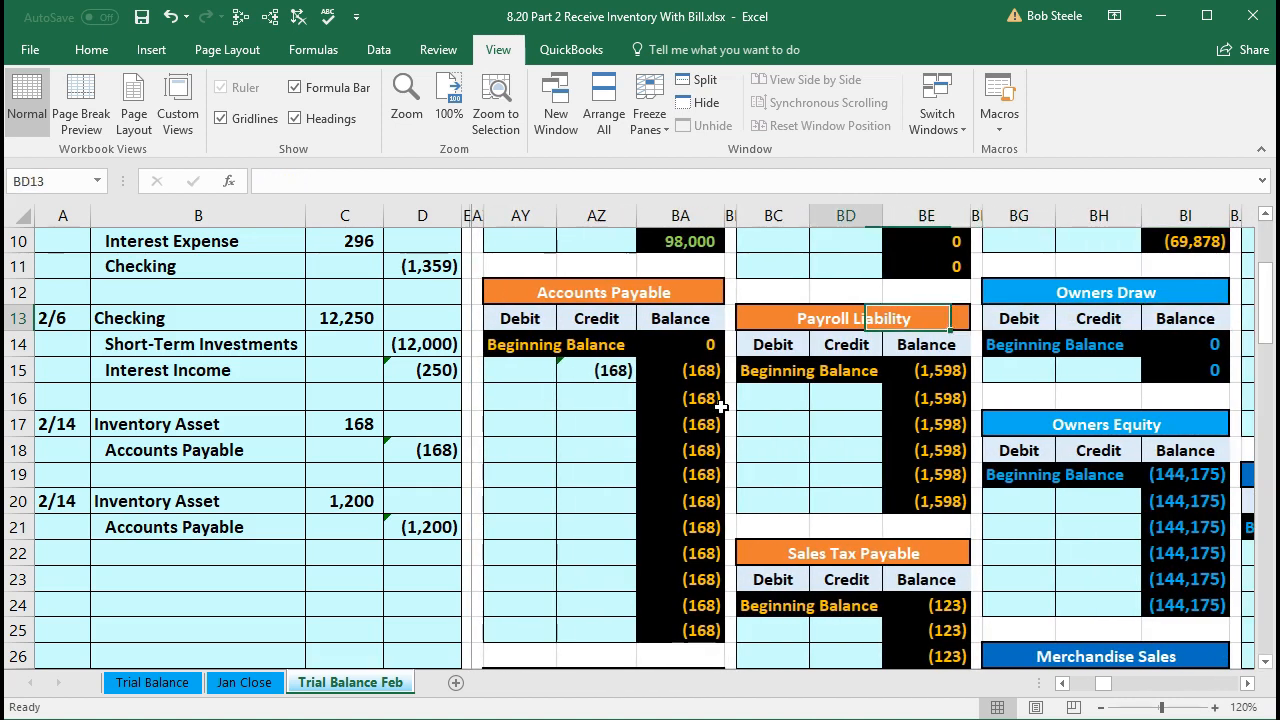
pyautogui.press('Down')
pyautogui.press('Down')
pyautogui.press('Down')
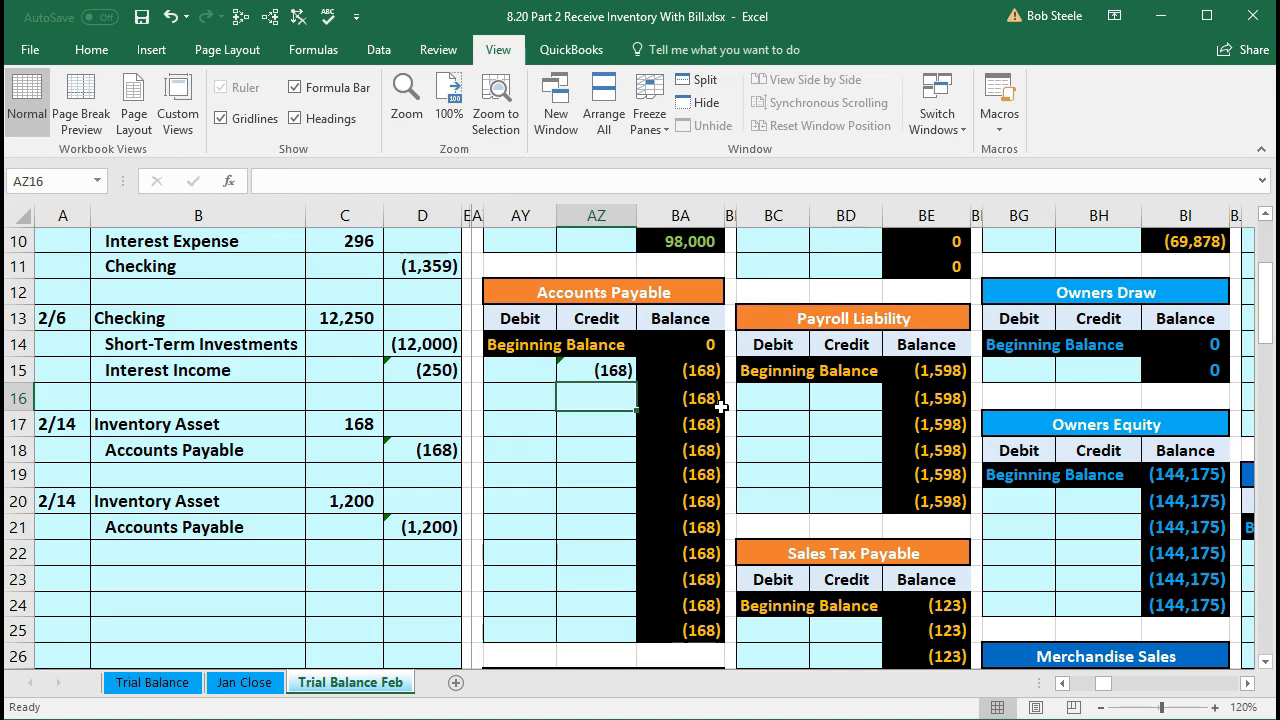
pyautogui.write('=')
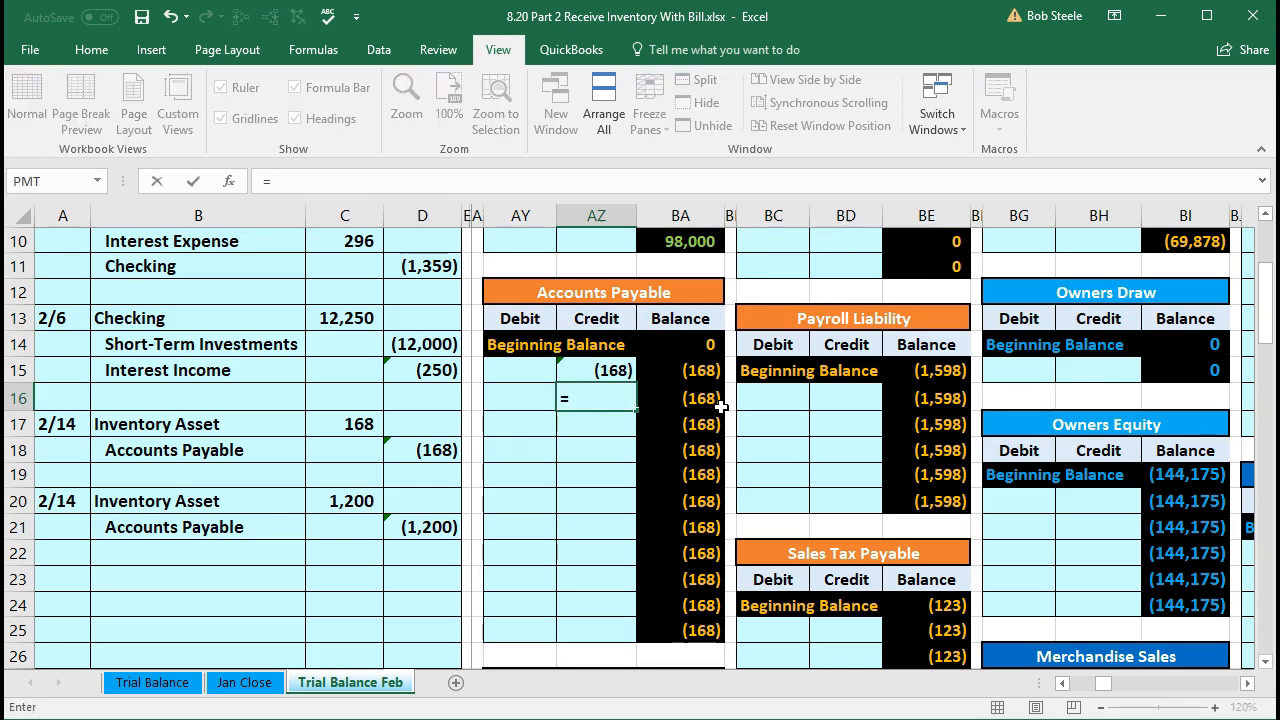
pyautogui.click(420, 527)
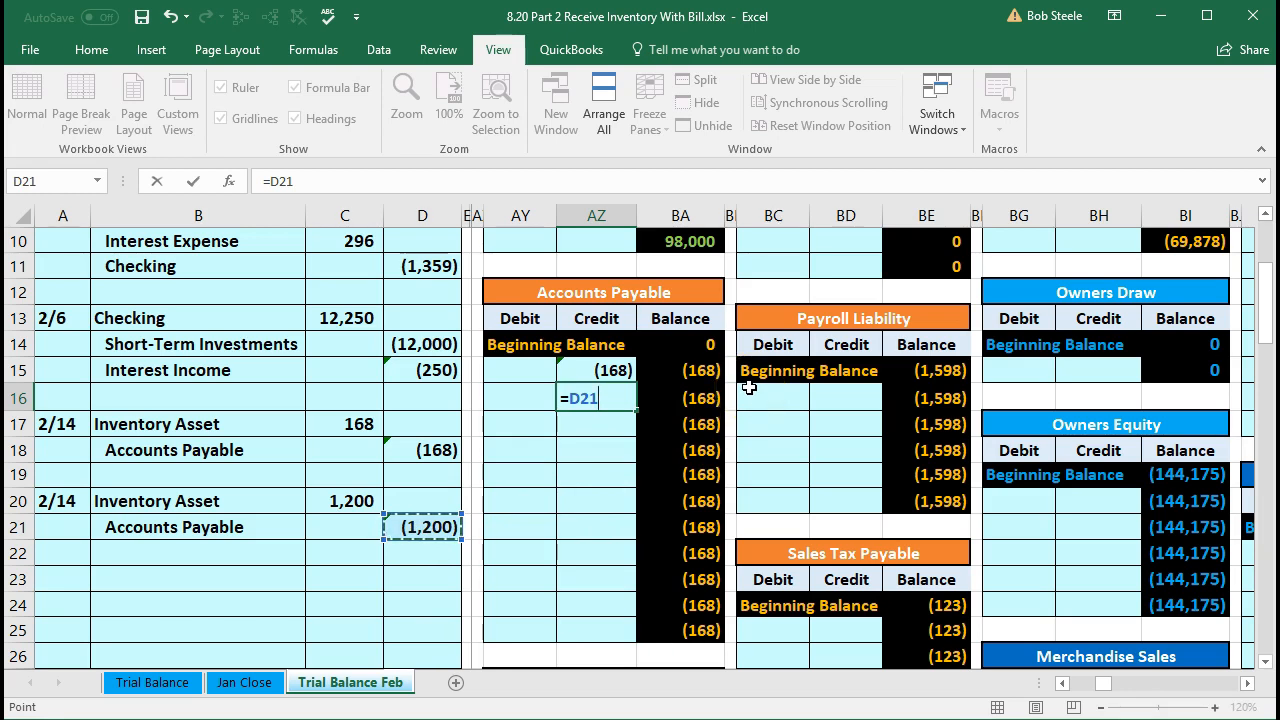
pyautogui.press('Return')
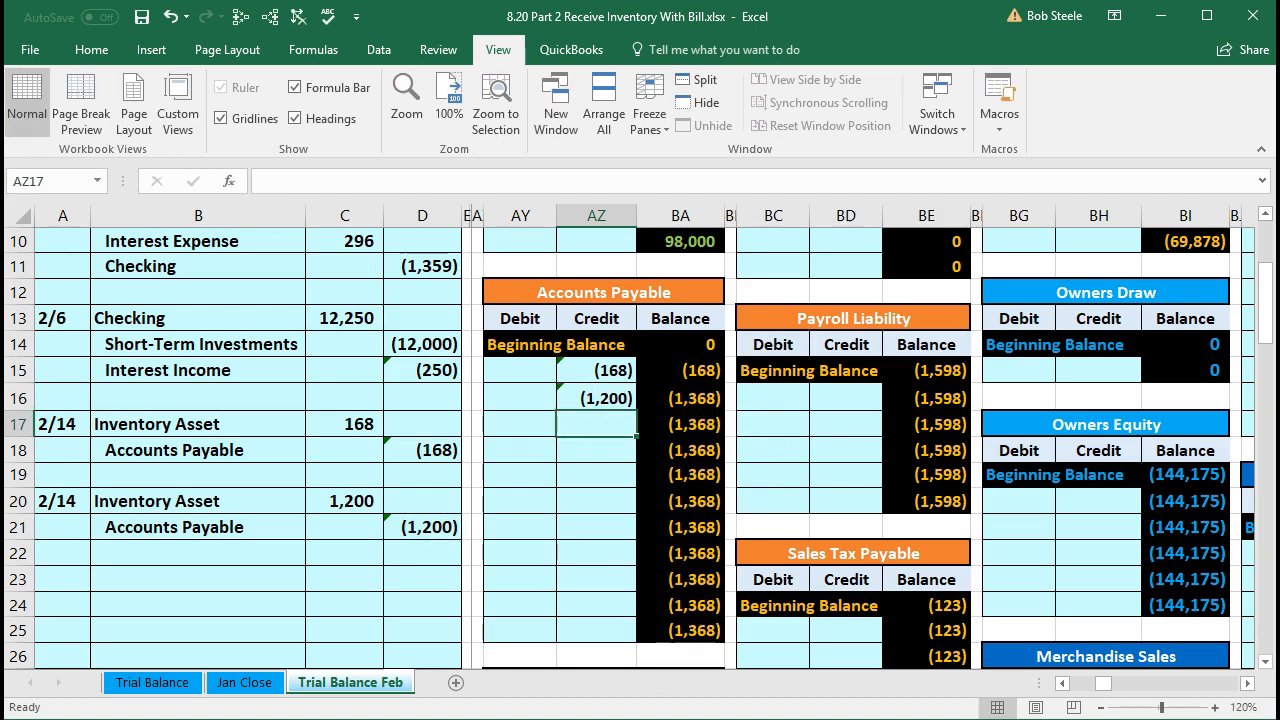
# - Examine the Accounts Payable and Inventory Asset rows of the trial balance and the journal debit line in B20:C20
pyautogui.press('Left')
pyautogui.press('Left')
pyautogui.press('Left')
pyautogui.press('Left')
pyautogui.press('Left')
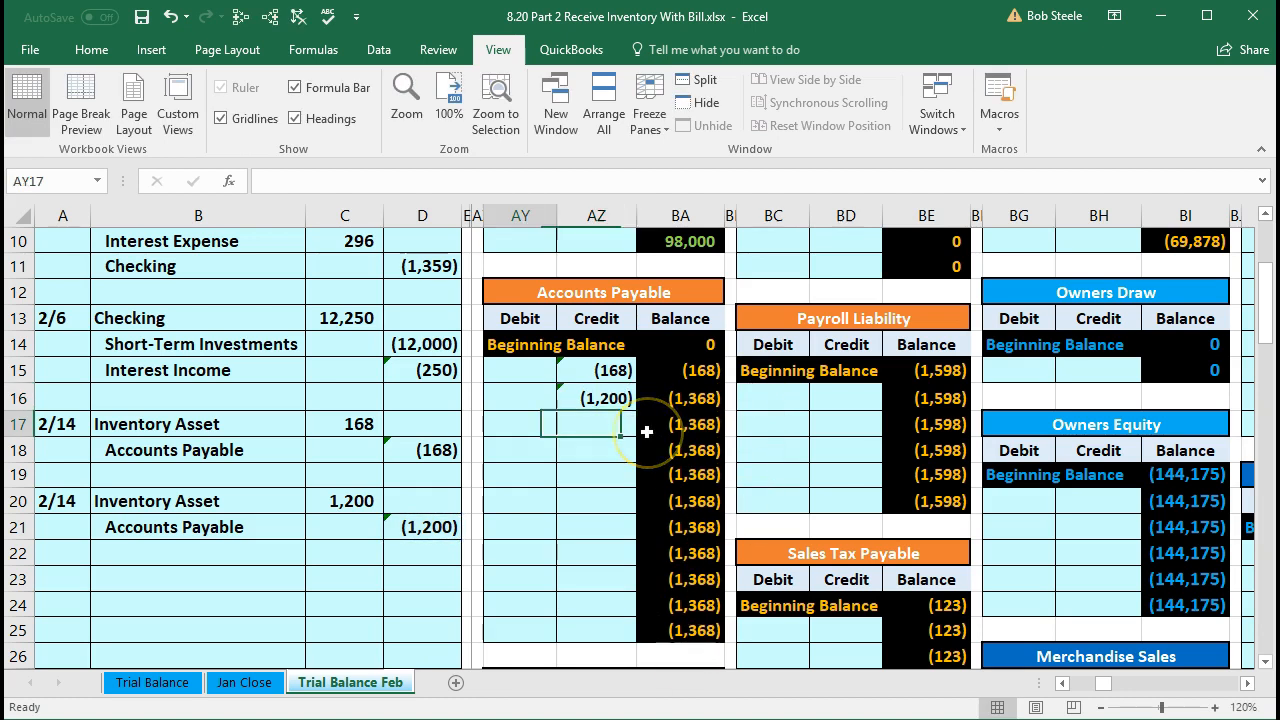
pyautogui.press('Left')
pyautogui.press('Left')
pyautogui.press('Left')
pyautogui.press('Left')
pyautogui.press('Left')
pyautogui.press('Left')
pyautogui.press('Left')
pyautogui.press('Left')
pyautogui.press('Left')
pyautogui.press('Left')
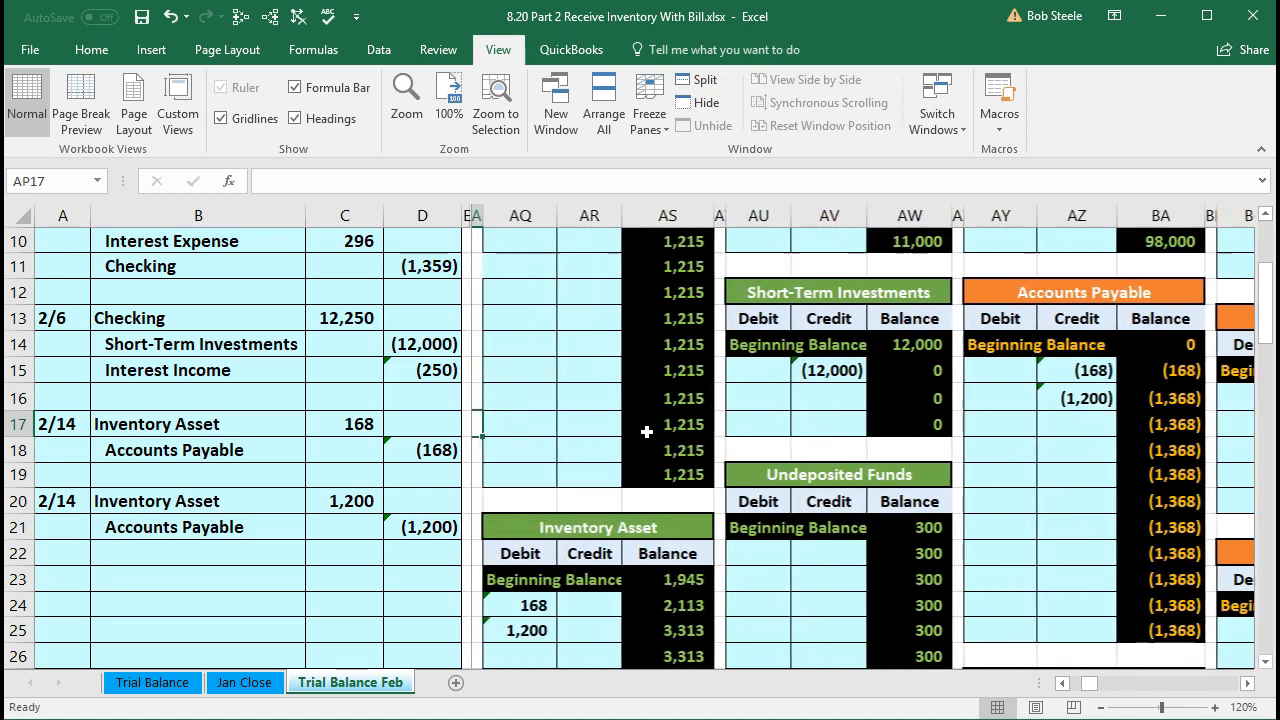
pyautogui.press('Left')
pyautogui.press('Left')
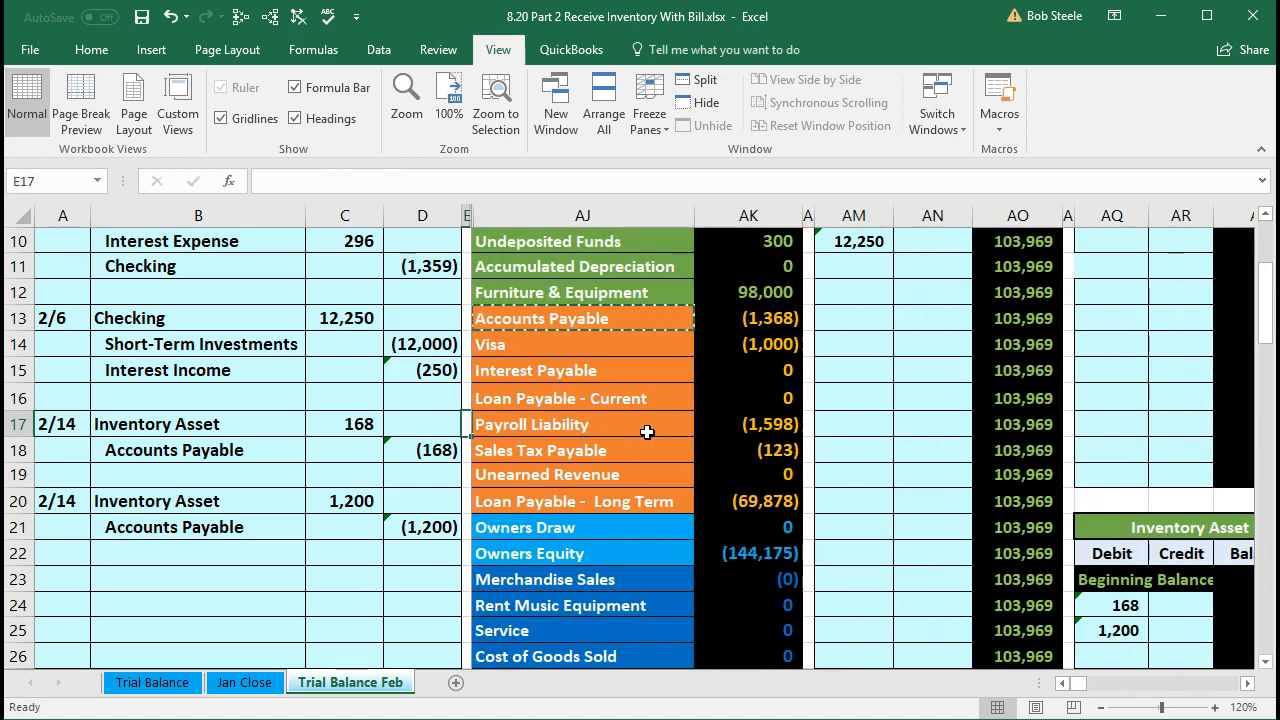
pyautogui.click(749, 322)
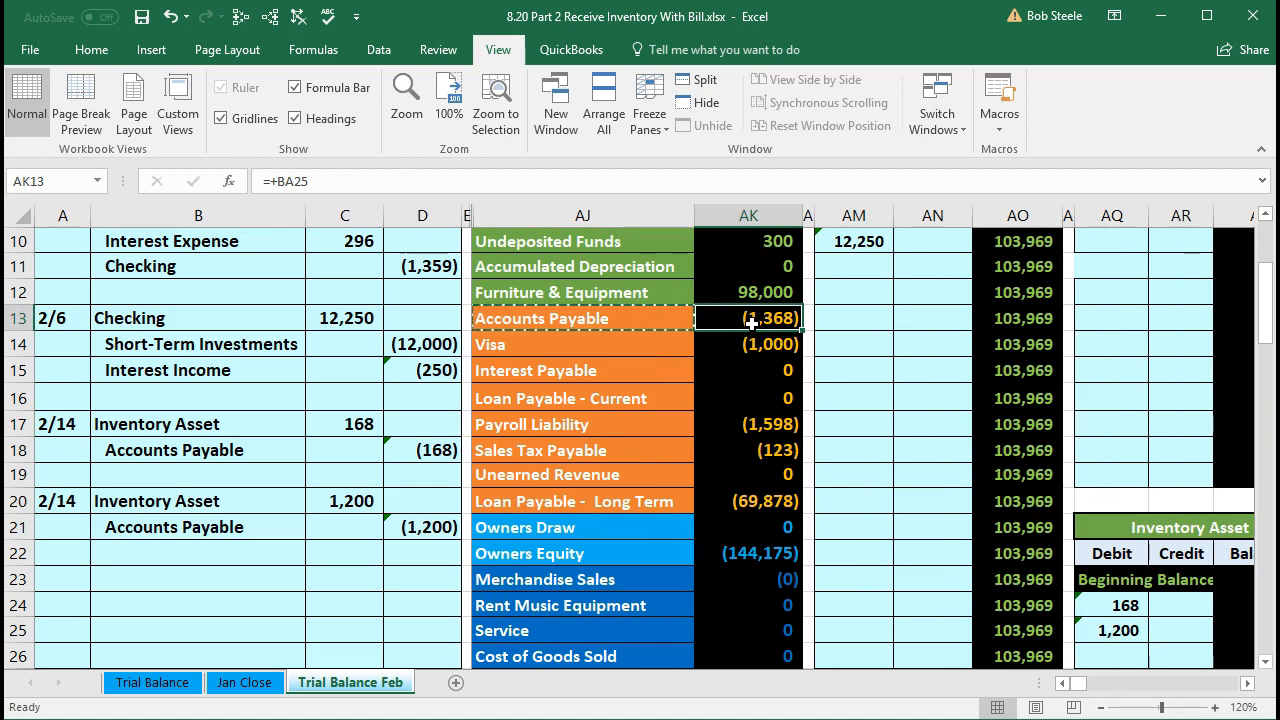
pyautogui.moveTo(653, 321); pyautogui.dragTo(744, 316)
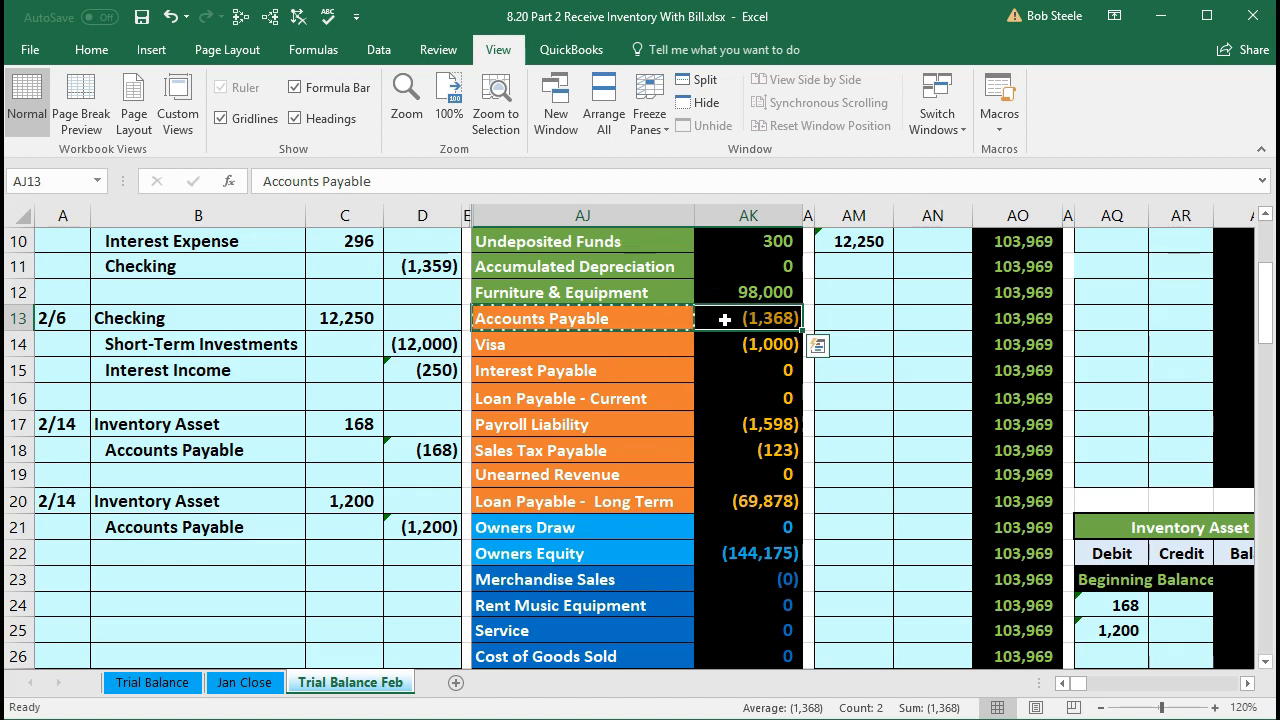
pyautogui.moveTo(266, 501); pyautogui.dragTo(335, 500)
pyautogui.scroll(3, 383, 527)
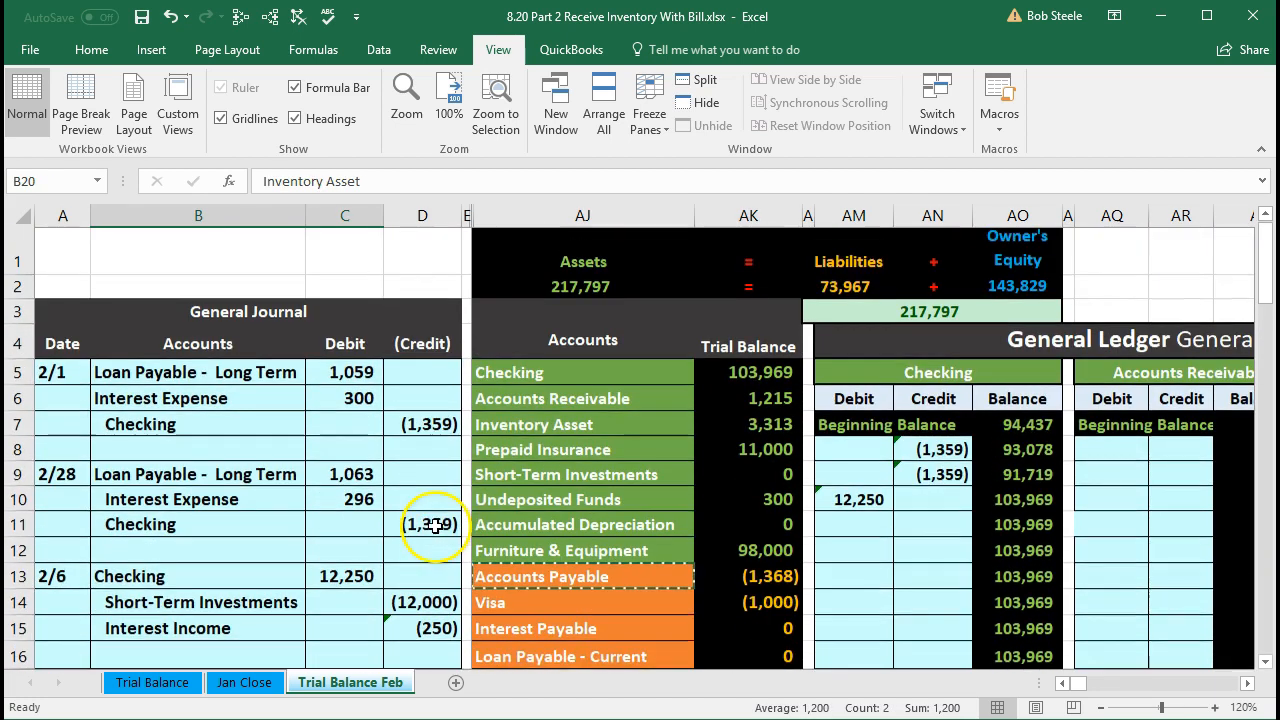
pyautogui.click(538, 431)
pyautogui.moveTo(538, 431); pyautogui.dragTo(708, 425)
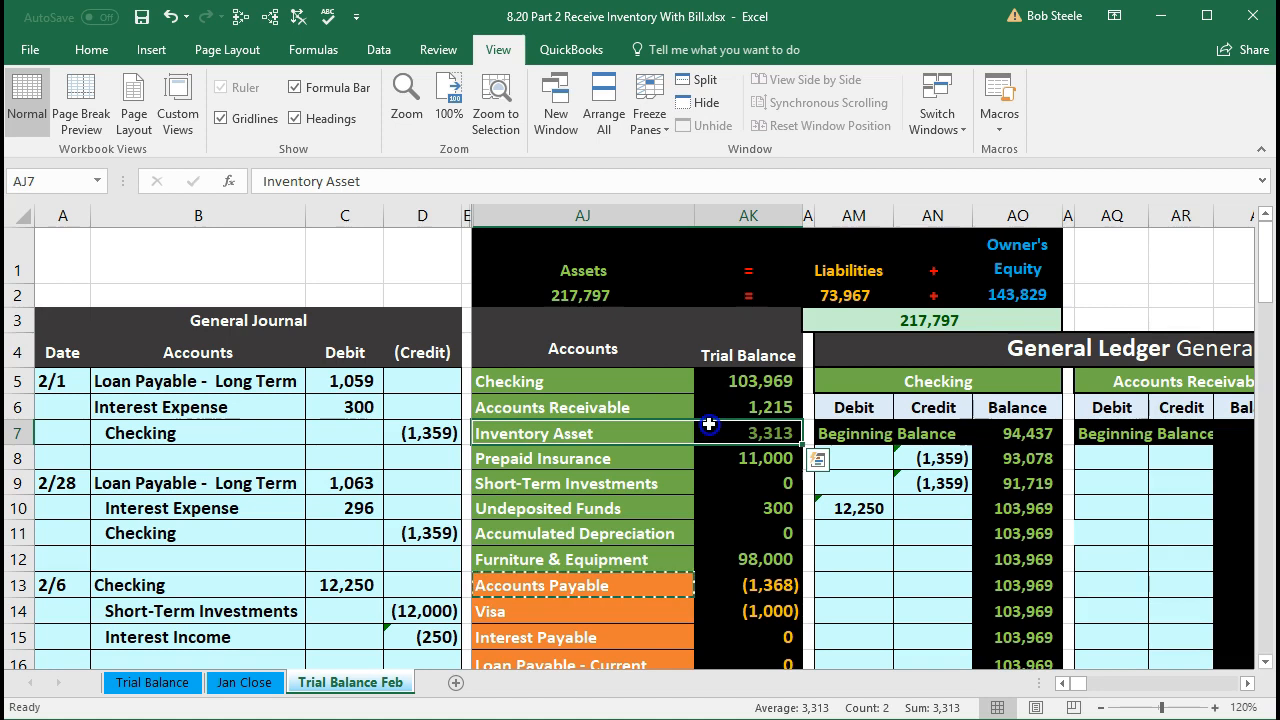
pyautogui.click(708, 425)
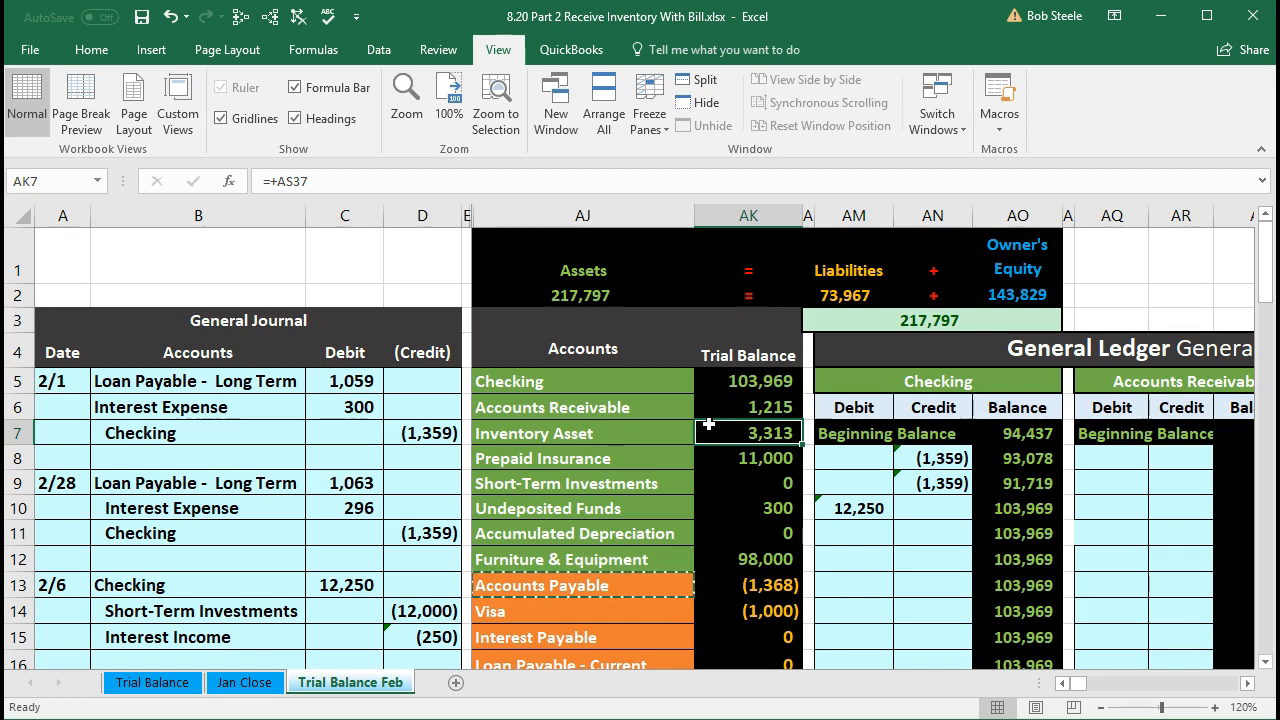
pyautogui.click(733, 585)
pyautogui.press('Right')
pyautogui.press('Right')
pyautogui.press('Right')
pyautogui.press('Right')
pyautogui.press('Right')
pyautogui.press('Right')
pyautogui.press('Right')
pyautogui.press('Right')
pyautogui.press('Right')
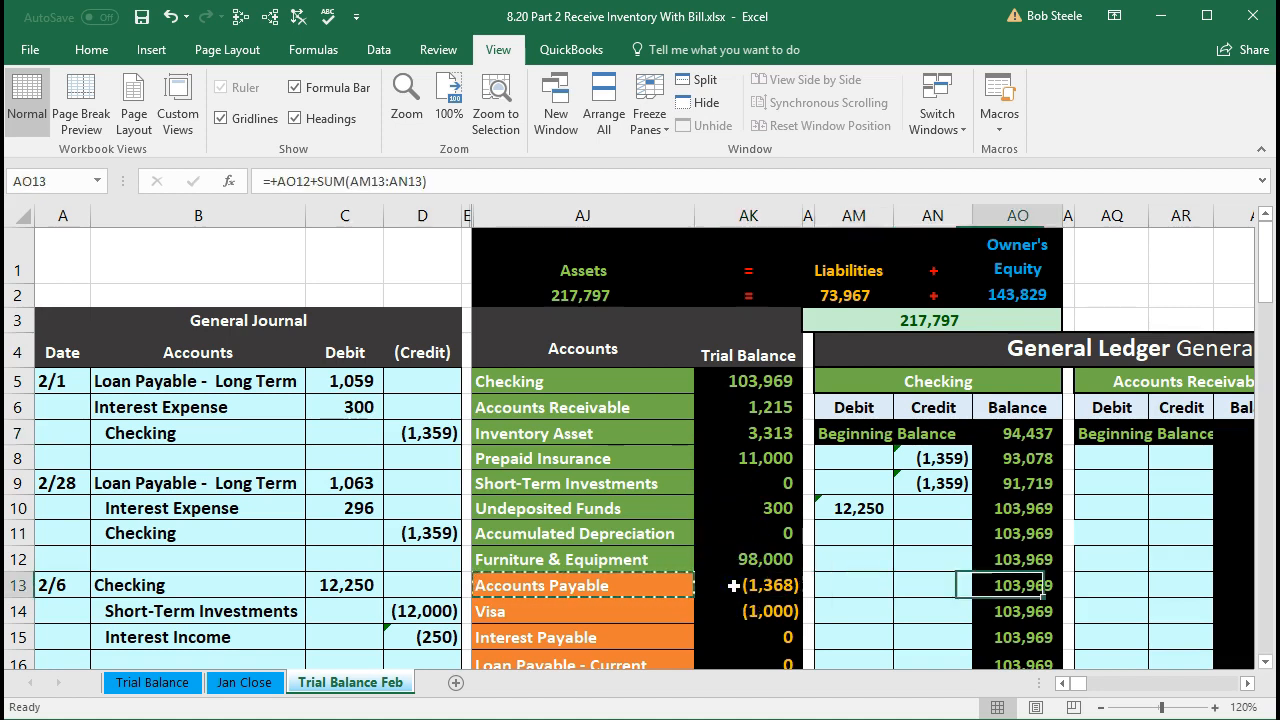
pyautogui.press('Right')
pyautogui.press('Right')
pyautogui.press('Right')
pyautogui.press('Right')
pyautogui.press('Right')
pyautogui.press('Right')
pyautogui.press('Right')
pyautogui.press('Right')
pyautogui.press('Right')
pyautogui.press('Right')
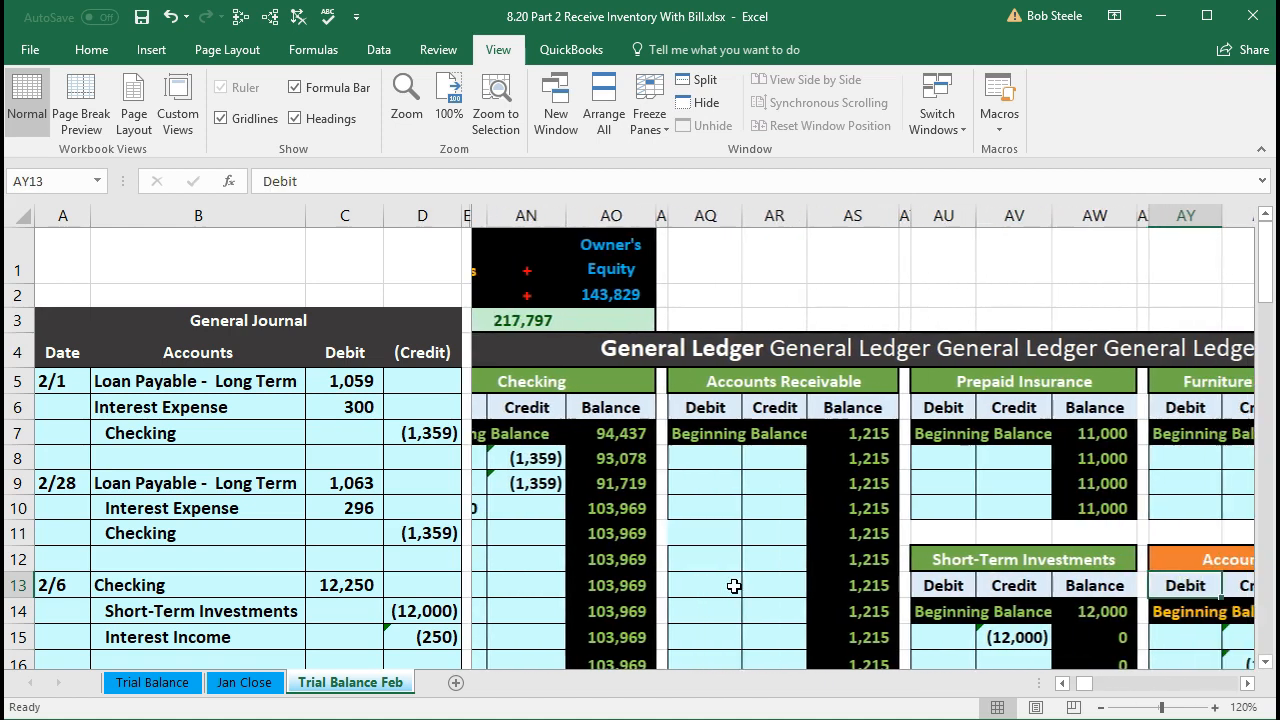
pyautogui.press('Right')
pyautogui.press('Right')
pyautogui.press('Right')
pyautogui.press('Right')
pyautogui.press('Right')
pyautogui.press('Right')
pyautogui.press('Right')
pyautogui.press('Right')
pyautogui.press('Right')
pyautogui.press('Right')
pyautogui.press('Right')
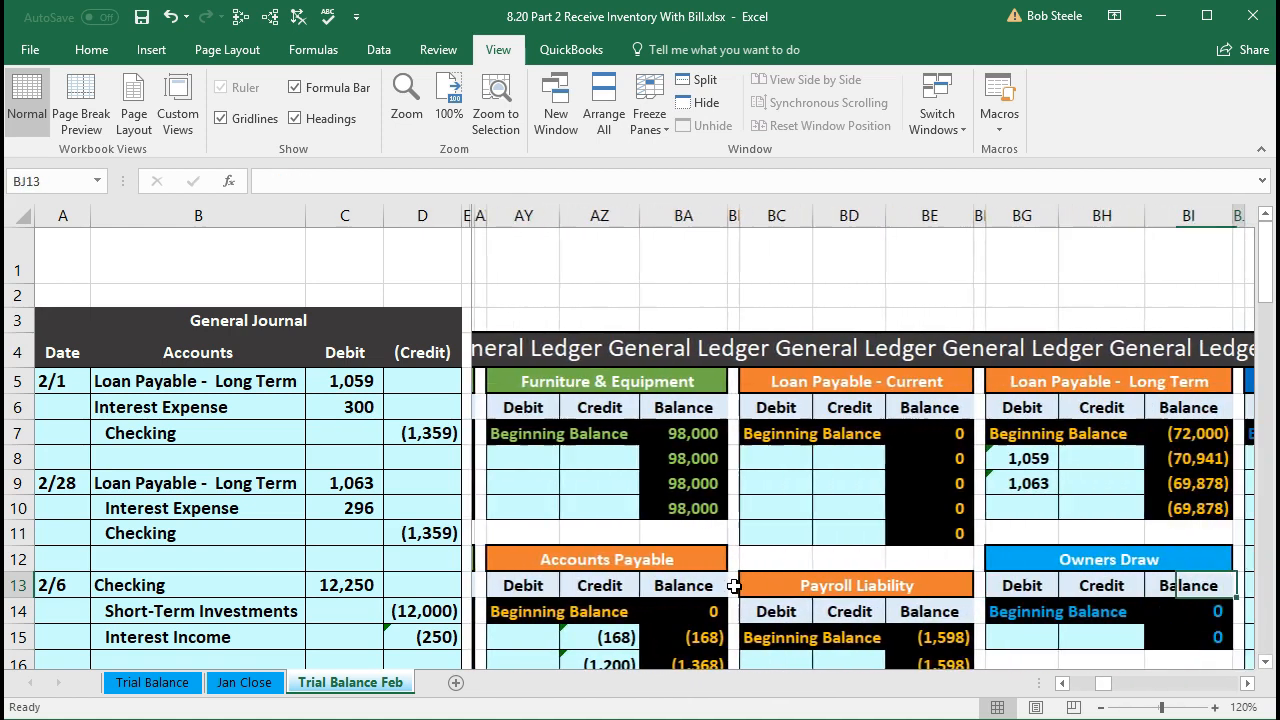
pyautogui.press('Right')
pyautogui.press('Right')
pyautogui.press('Right')
pyautogui.press('Right')
pyautogui.press('Right')
pyautogui.press('Right')
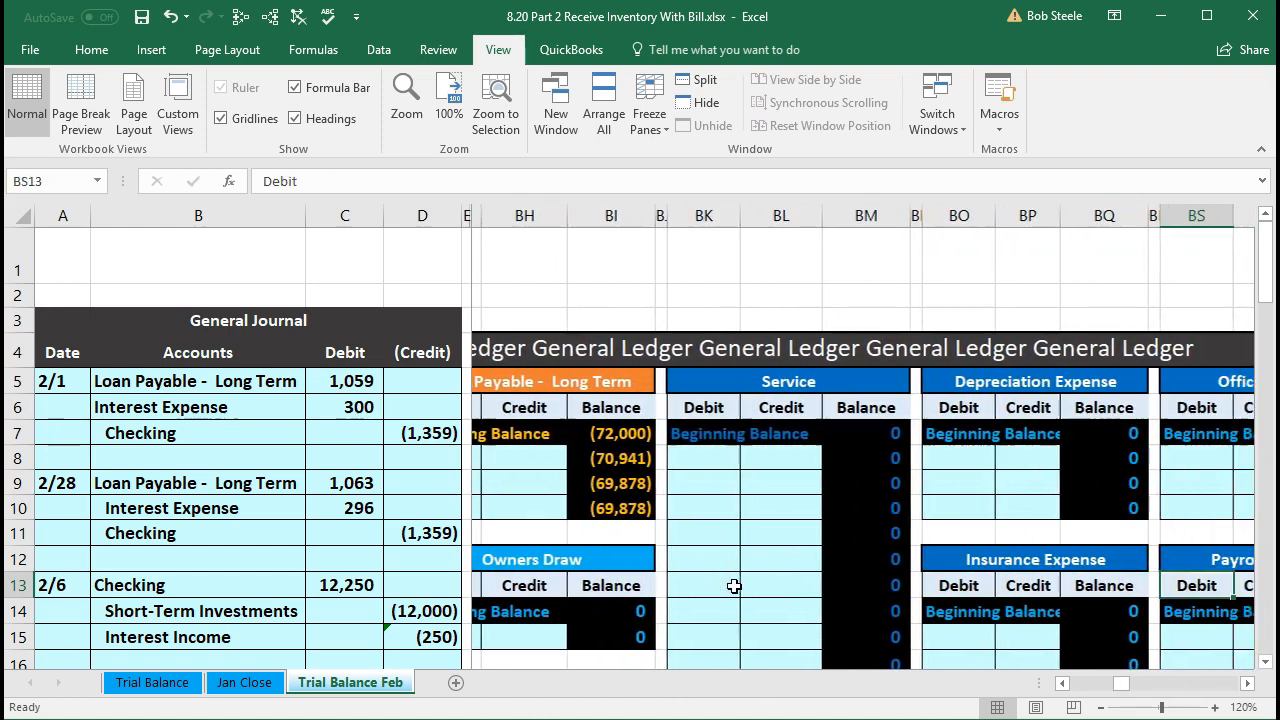
pyautogui.press('Right')
pyautogui.press('Right')
pyautogui.press('Right')
pyautogui.press('Right')
pyautogui.press('Right')
pyautogui.press('Right')
pyautogui.press('Right')
pyautogui.press('Right')
pyautogui.press('Right')
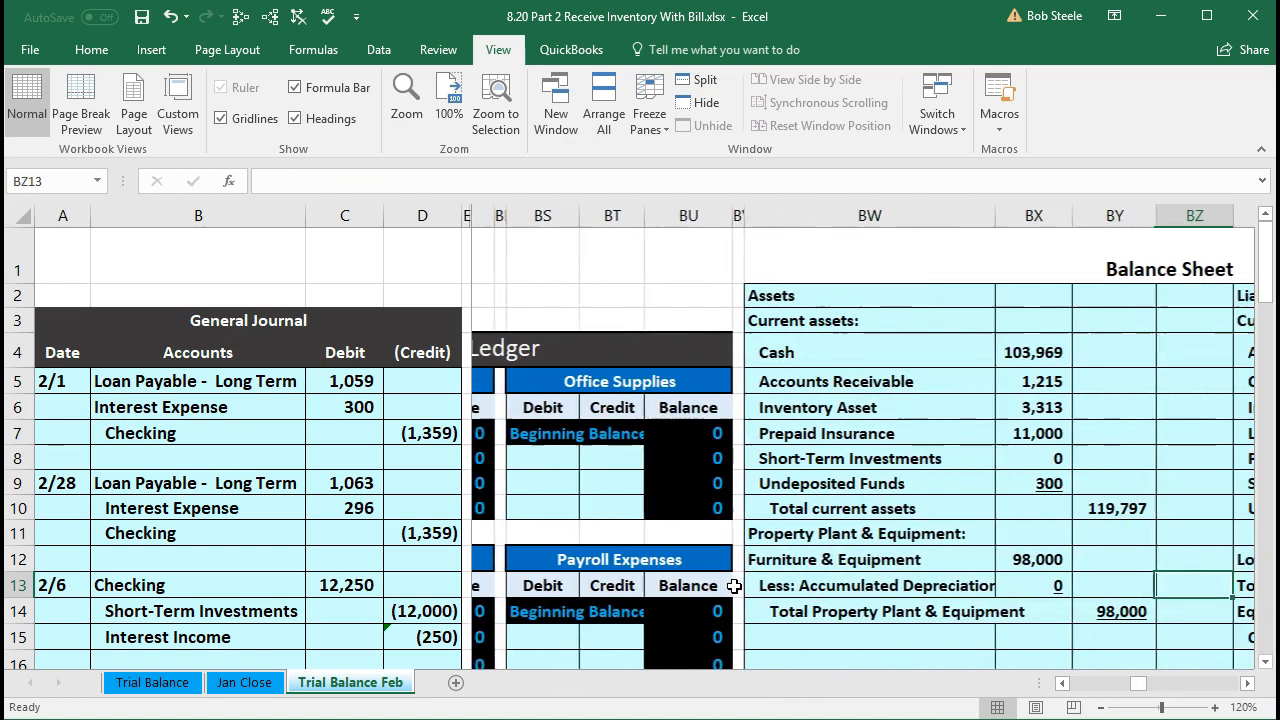
pyautogui.press('Right')
pyautogui.press('Right')
pyautogui.press('Right')
pyautogui.press('Right')
pyautogui.press('Right')
pyautogui.press('Right')
pyautogui.press('Right')
pyautogui.press('Right')
pyautogui.press('Right')
pyautogui.press('Right')
pyautogui.press('Right')
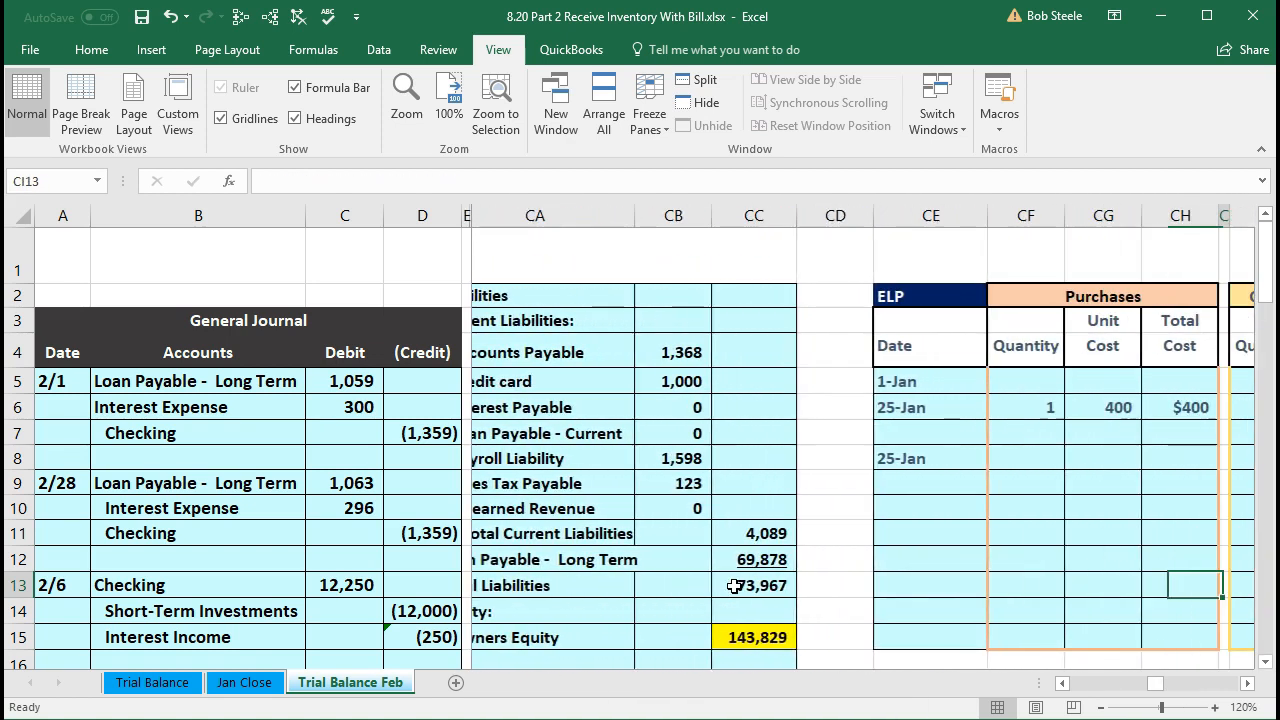
pyautogui.press('Right')
pyautogui.press('Right')
pyautogui.press('Right')
pyautogui.press('Right')
pyautogui.press('Right')
pyautogui.press('Right')
pyautogui.press('Right')
pyautogui.press('Right')
pyautogui.press('Right')
pyautogui.press('Right')
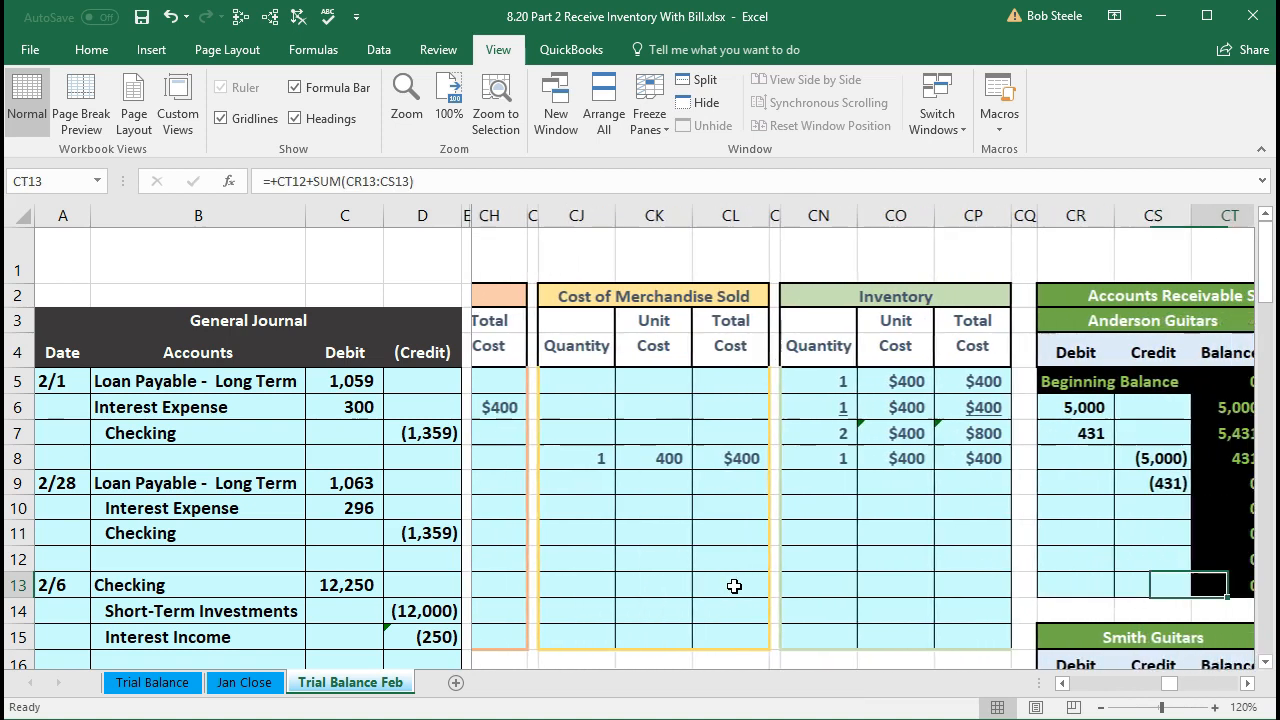
pyautogui.press('Right')
pyautogui.press('Right')
pyautogui.press('Right')
pyautogui.press('Right')
pyautogui.press('Right')
pyautogui.press('Right')
pyautogui.press('Right')
pyautogui.press('Right')
pyautogui.press('Right')
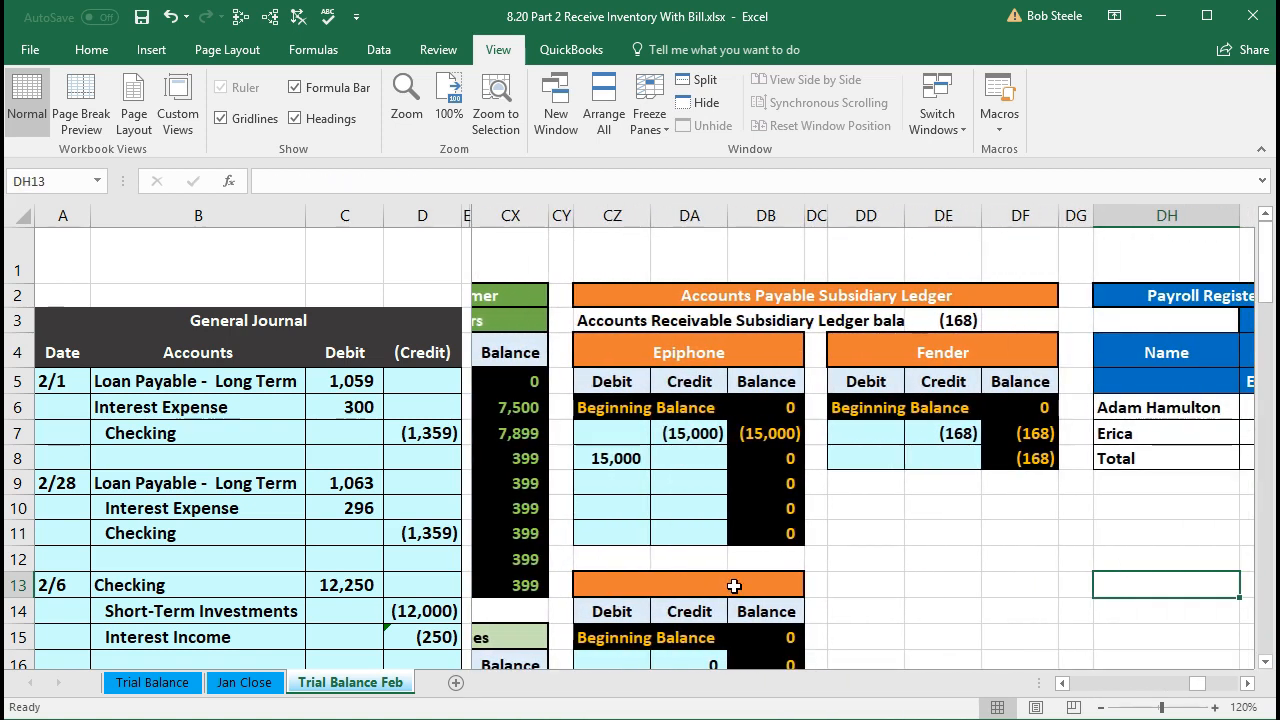
pyautogui.click(633, 486)
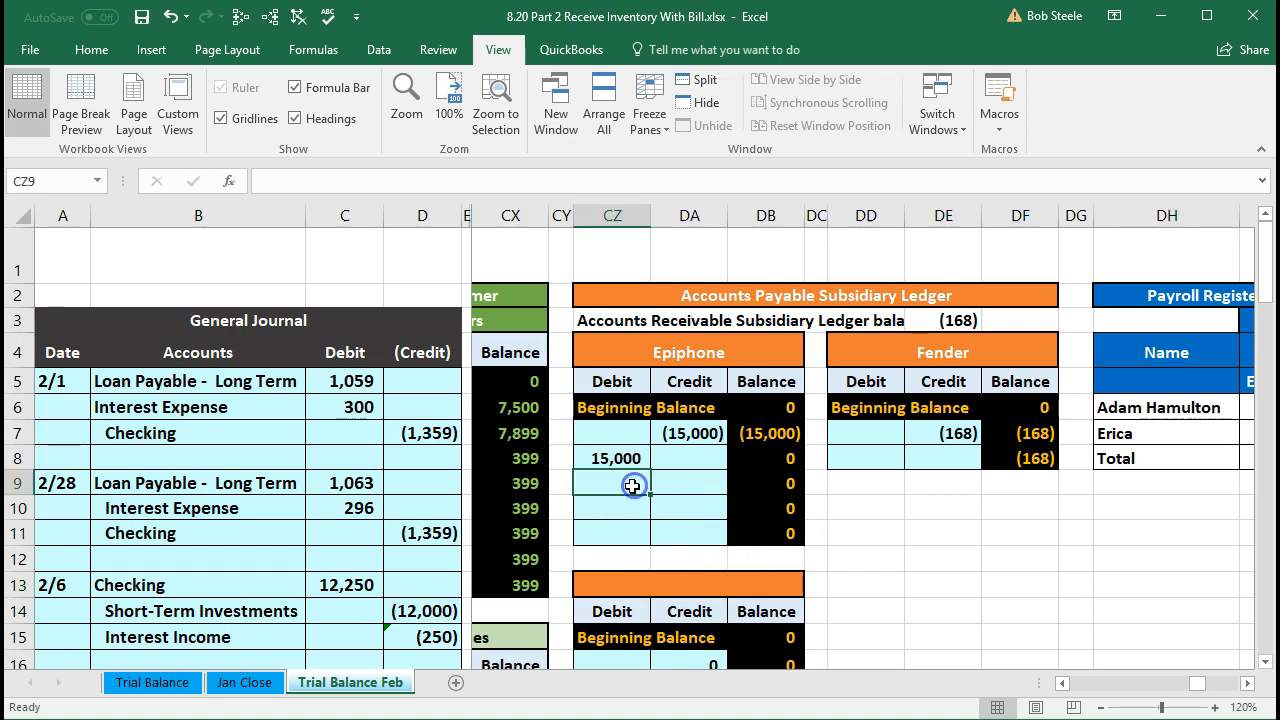
pyautogui.click(677, 483)
pyautogui.scroll(-2, 677, 483)
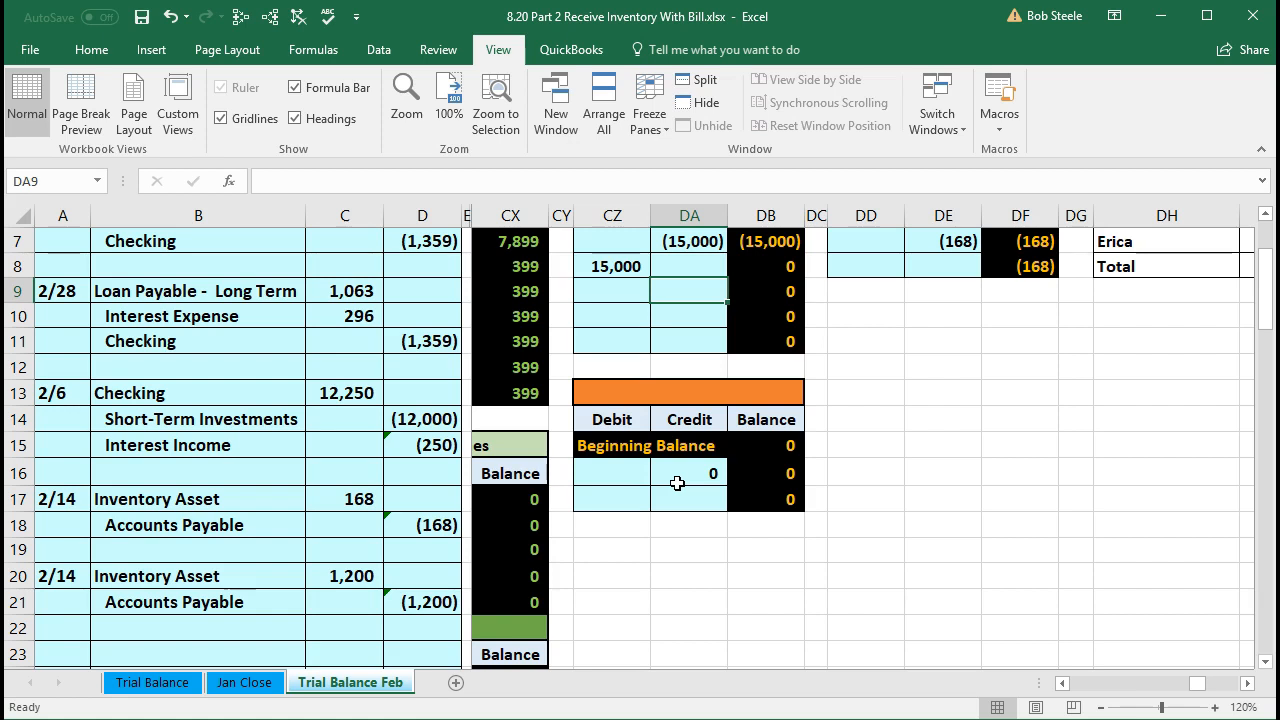
pyautogui.scroll(1, 677, 483)
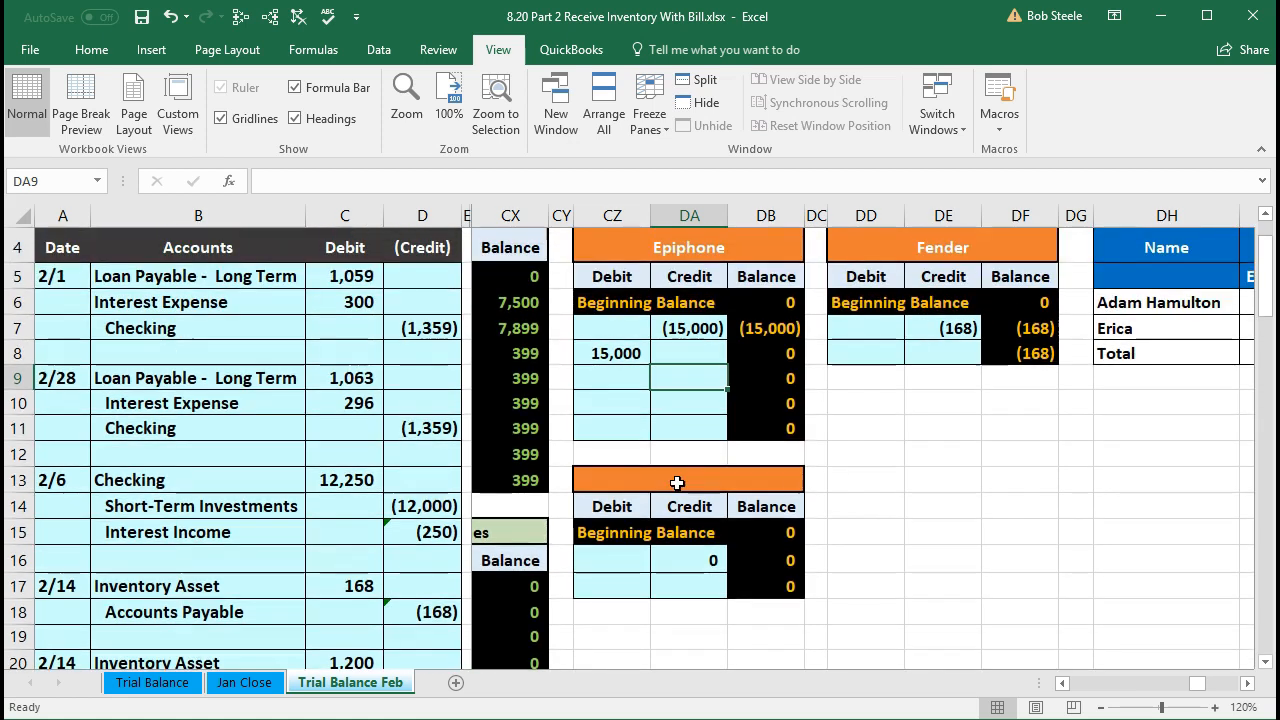
pyautogui.scroll(-1, 677, 483)
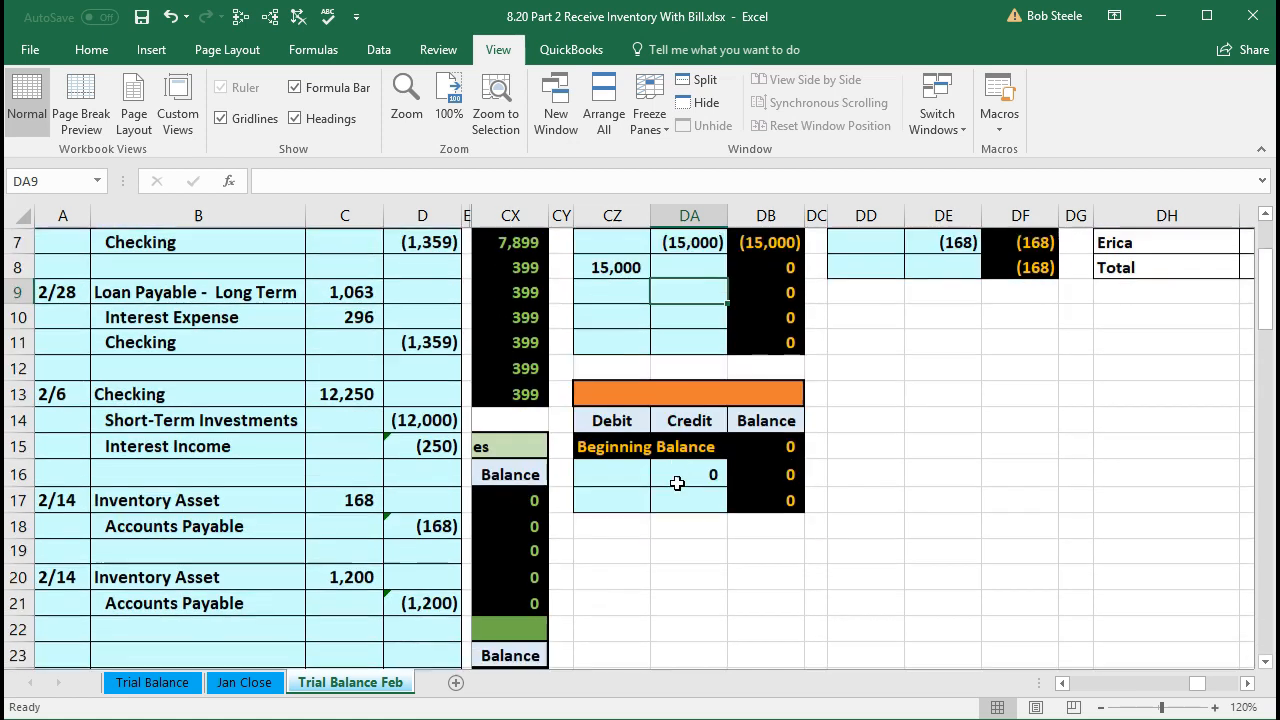
pyautogui.write('=')
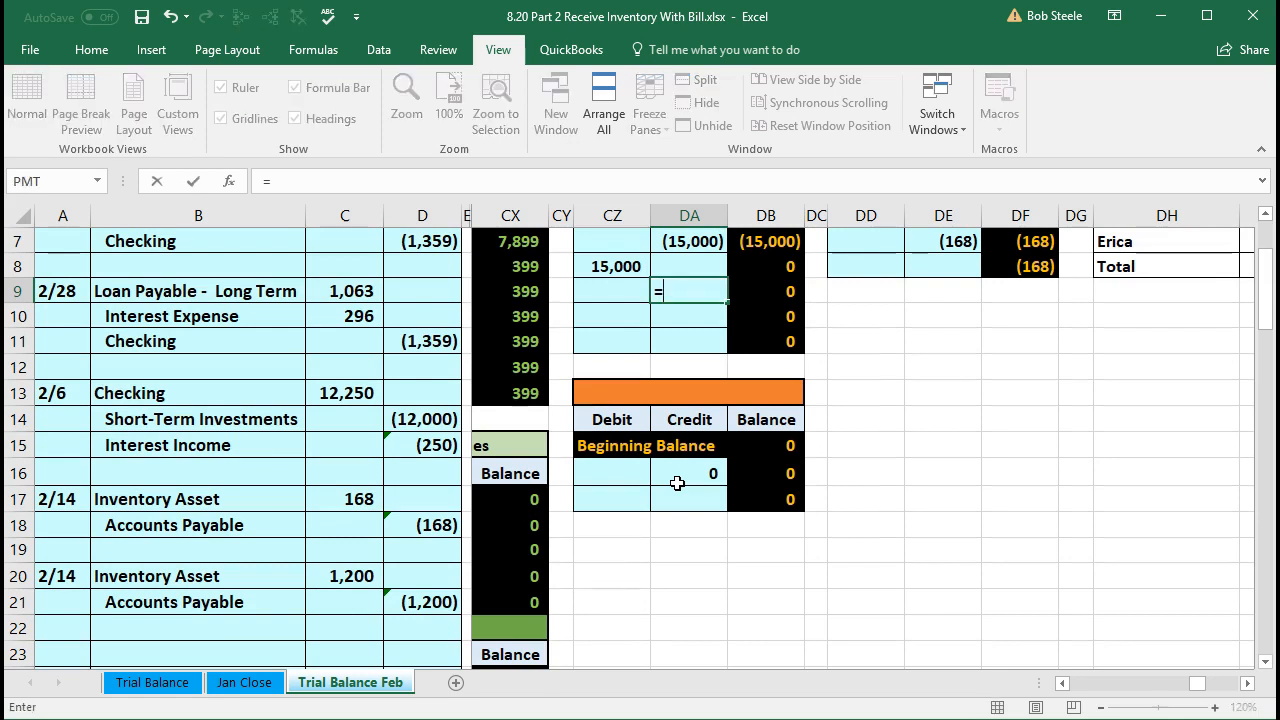
pyautogui.click(425, 602)
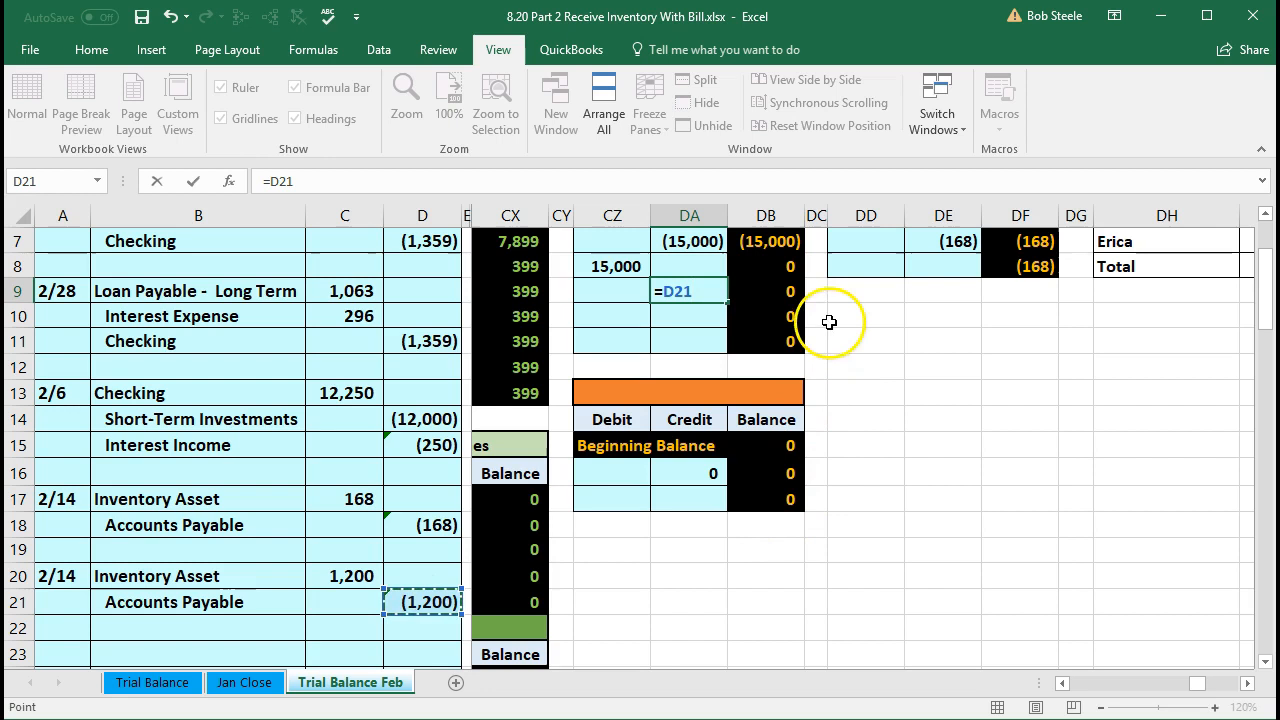
pyautogui.press('Return')
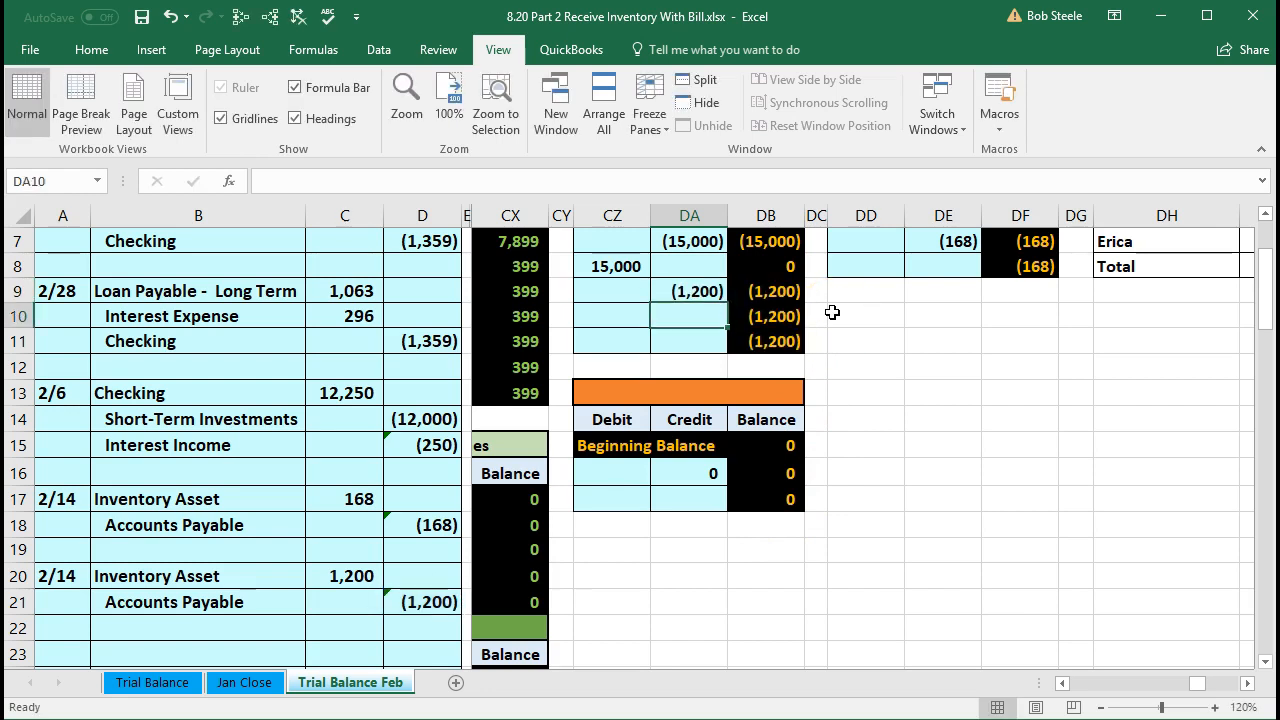
# - Inspect the formula in DE3 that totals the vendor balances of the Accounts Payable subsidiary ledger
pyautogui.scroll(1, 831, 313)
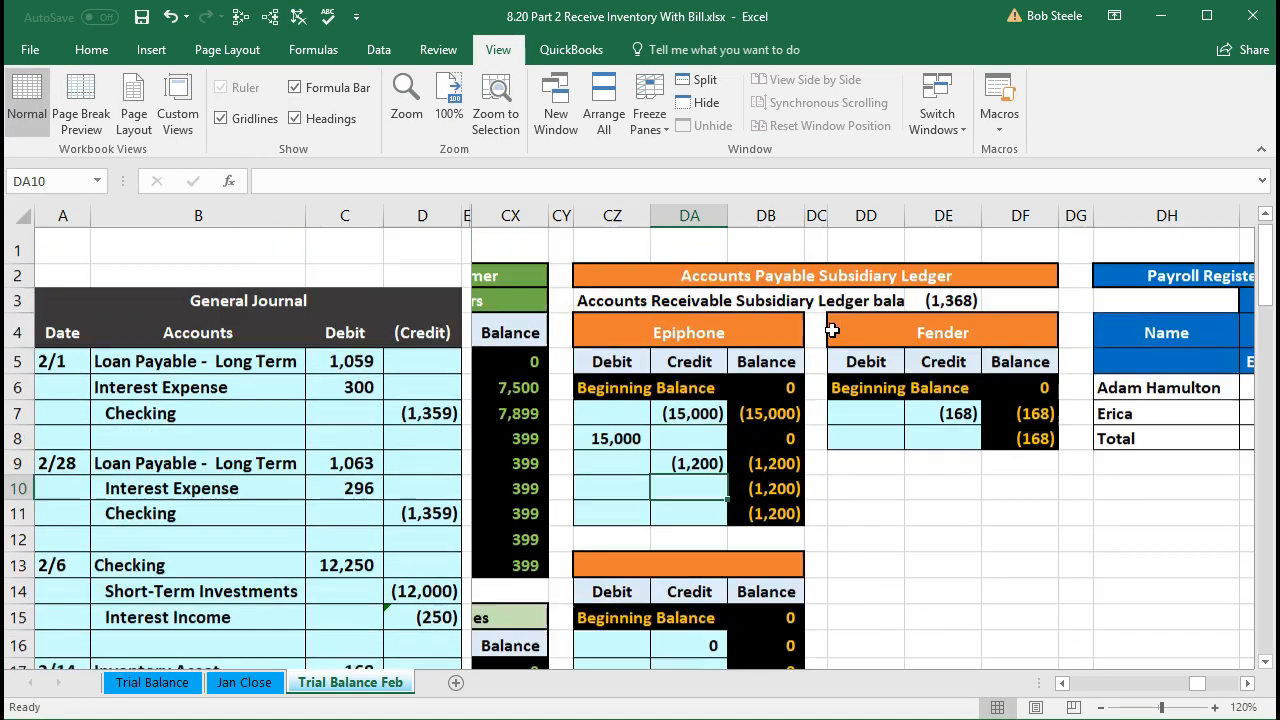
pyautogui.scroll(1, 831, 329)
pyautogui.doubleClick(960, 318)
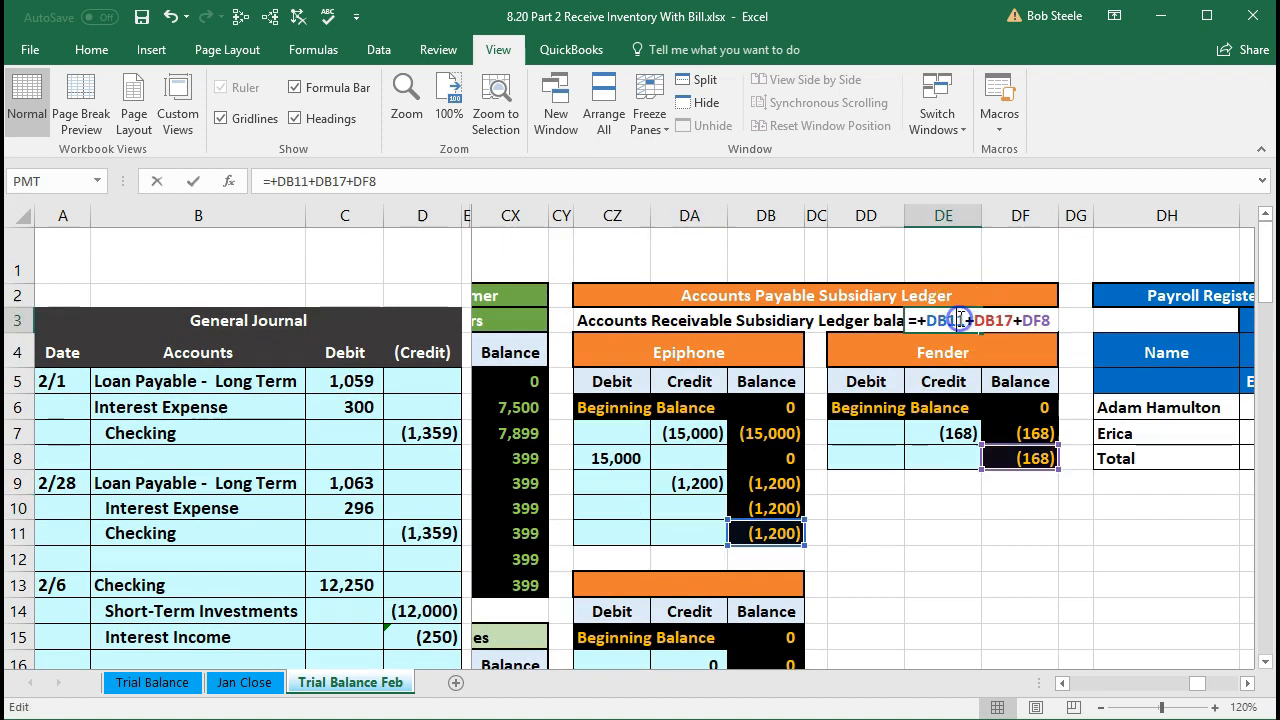
pyautogui.press('Return')
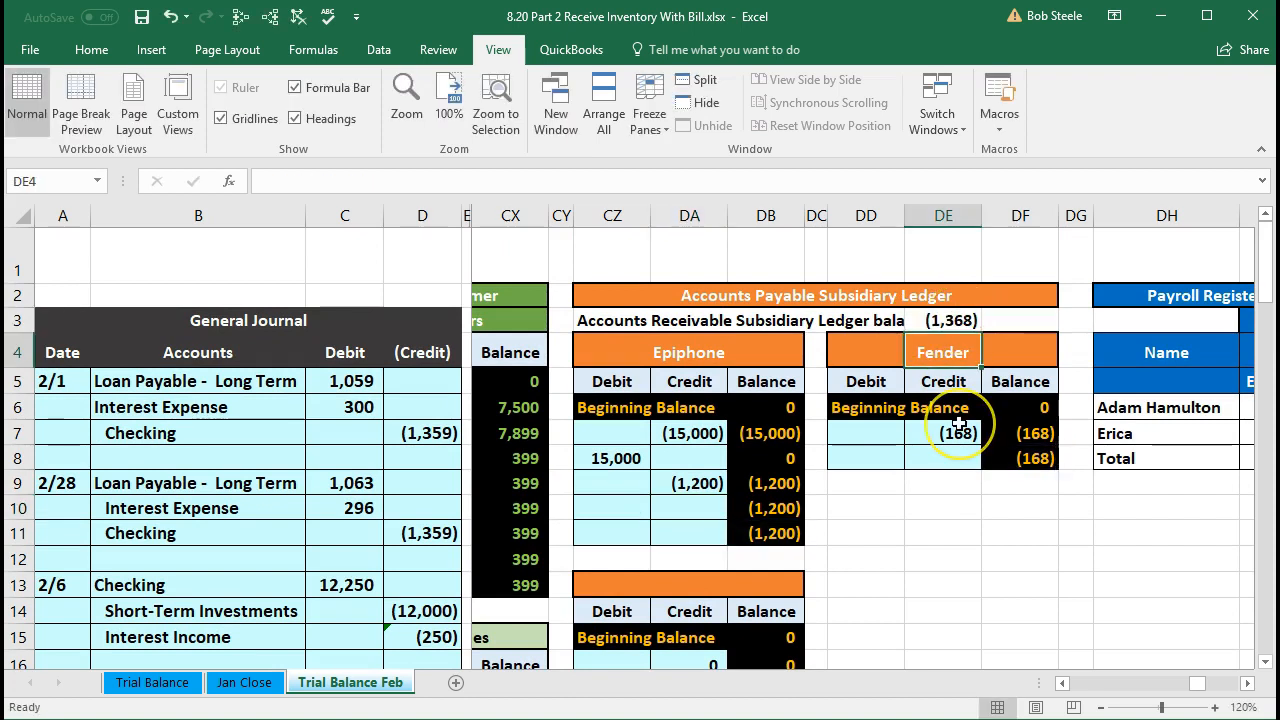
# - Check the Accounts Payable balance in trial balance cell AK13 against the Accounts Payable subsidiary ledger total
pyautogui.press('Down')
pyautogui.press('Down')
pyautogui.press('Down')
pyautogui.press('Down')
pyautogui.press('Down')
pyautogui.press('Down')
pyautogui.press('Down')
pyautogui.press('Down')
pyautogui.press('Down')
pyautogui.press('Down')
pyautogui.press('Down')
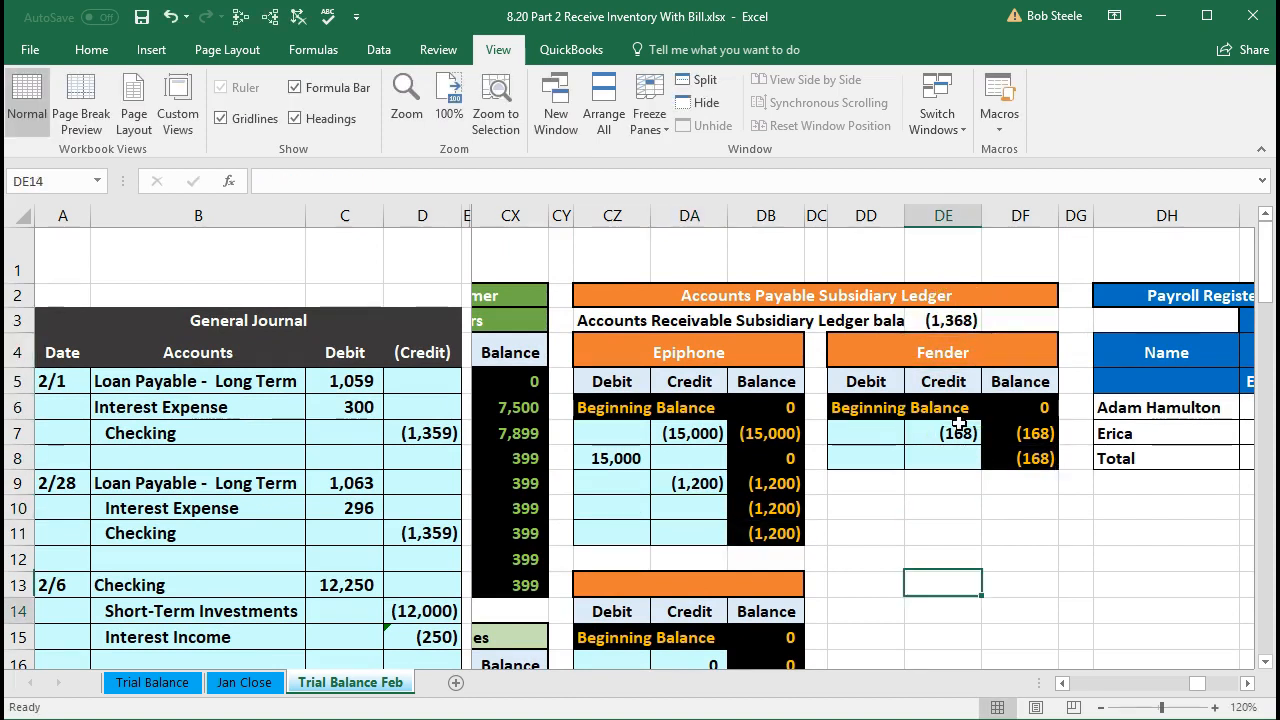
pyautogui.press('Left')
pyautogui.press('Left')
pyautogui.press('Left')
pyautogui.press('Left')
pyautogui.press('Left')
pyautogui.press('Left')
pyautogui.press('Left')
pyautogui.press('Left')
pyautogui.press('Left')
pyautogui.press('Left')
pyautogui.press('Left')
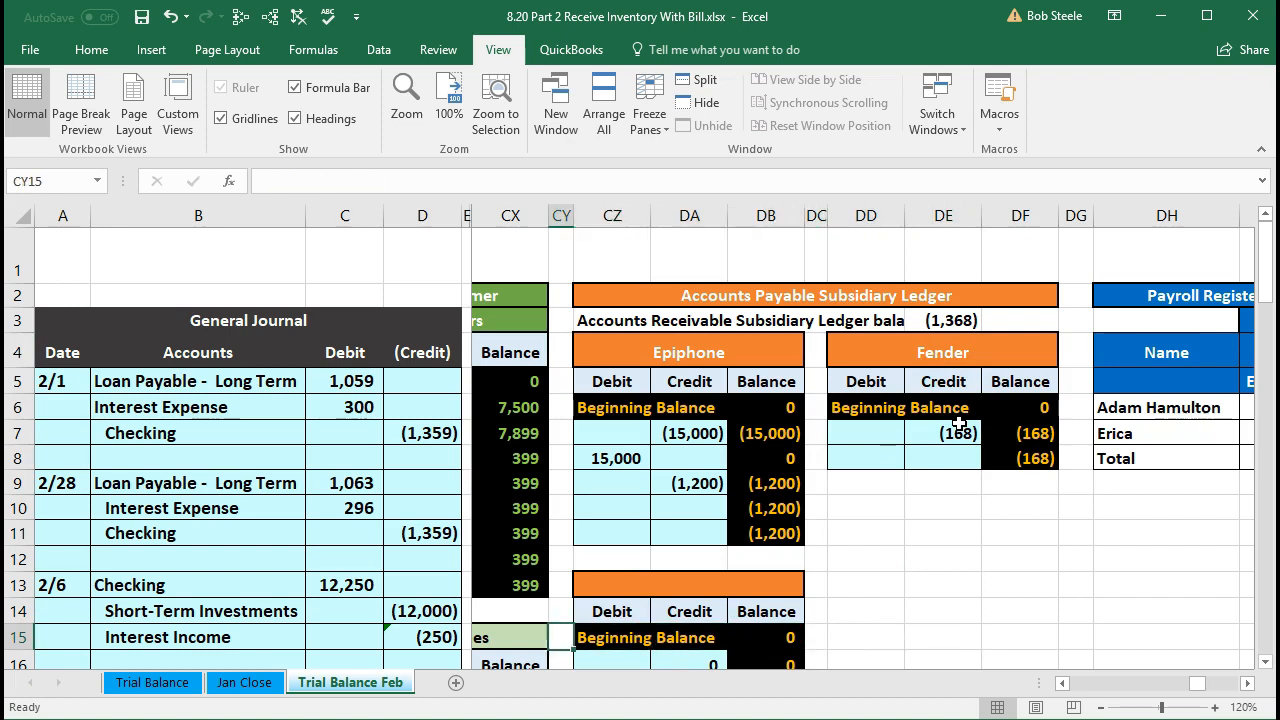
pyautogui.press('Left')
pyautogui.press('Left')
pyautogui.press('Left')
pyautogui.press('Left')
pyautogui.press('Left')
pyautogui.press('Left')
pyautogui.press('Left')
pyautogui.press('Left')
pyautogui.press('Left')
pyautogui.press('Left')
pyautogui.press('Left')
pyautogui.press('Left')
pyautogui.press('Left')
pyautogui.press('Left')
pyautogui.press('Left')
pyautogui.press('Left')
pyautogui.press('Left')
pyautogui.press('Left')
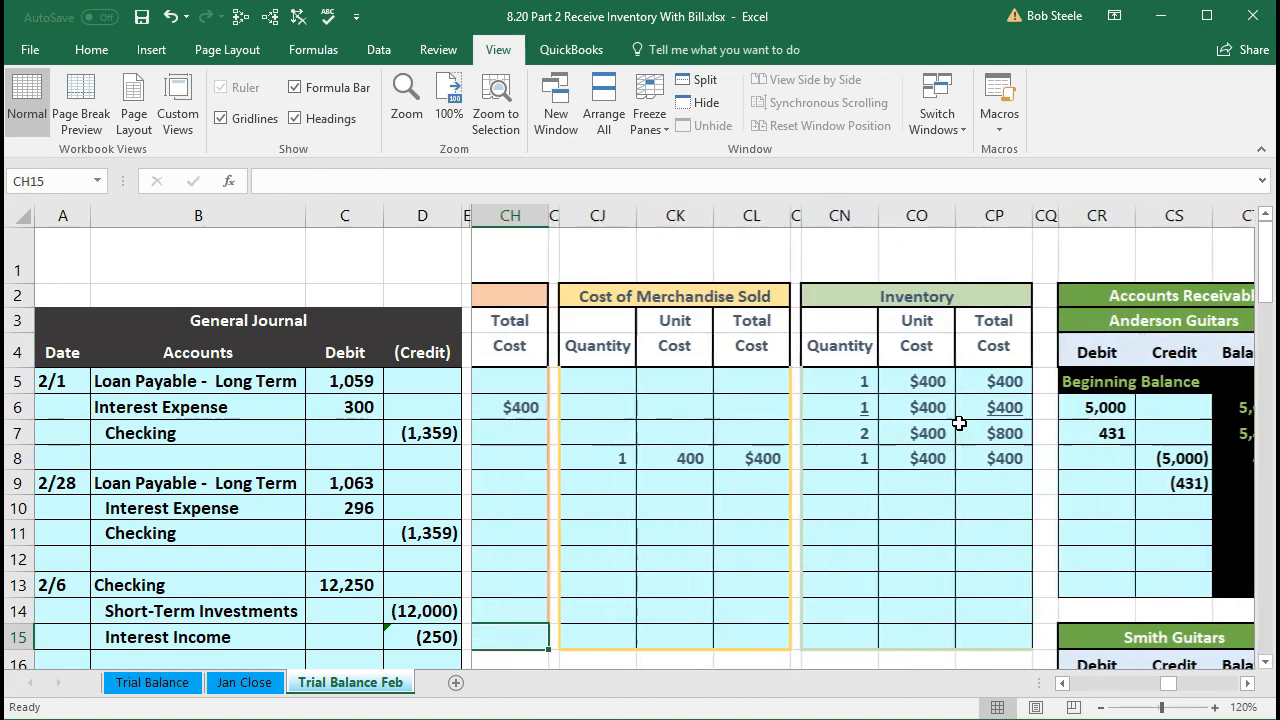
pyautogui.press('Left')
pyautogui.press('Left')
pyautogui.press('Left')
pyautogui.press('Left')
pyautogui.press('Left')
pyautogui.press('Left')
pyautogui.press('Left')
pyautogui.press('Left')
pyautogui.press('Left')
pyautogui.press('Left')
pyautogui.press('Left')
pyautogui.press('Left')
pyautogui.press('Left')
pyautogui.press('Left')
pyautogui.press('Left')
pyautogui.press('Left')
pyautogui.press('Left')
pyautogui.press('Left')
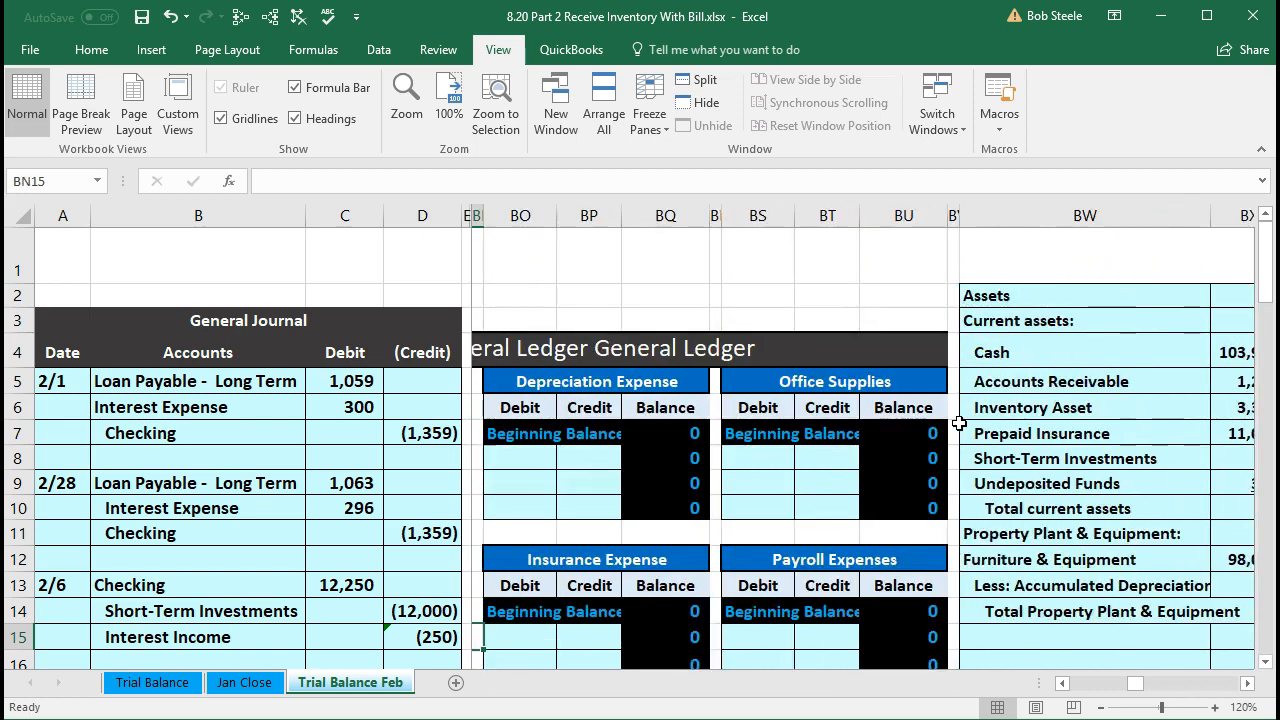
pyautogui.press('Left')
pyautogui.press('Left')
pyautogui.press('Left')
pyautogui.press('Left')
pyautogui.press('Left')
pyautogui.press('Left')
pyautogui.press('Left')
pyautogui.press('Left')
pyautogui.press('Left')
pyautogui.press('Left')
pyautogui.press('Left')
pyautogui.press('Left')
pyautogui.press('Left')
pyautogui.press('Left')
pyautogui.press('Left')
pyautogui.press('Left')
pyautogui.press('Left')
pyautogui.press('Left')
pyautogui.press('Left')
pyautogui.press('Left')
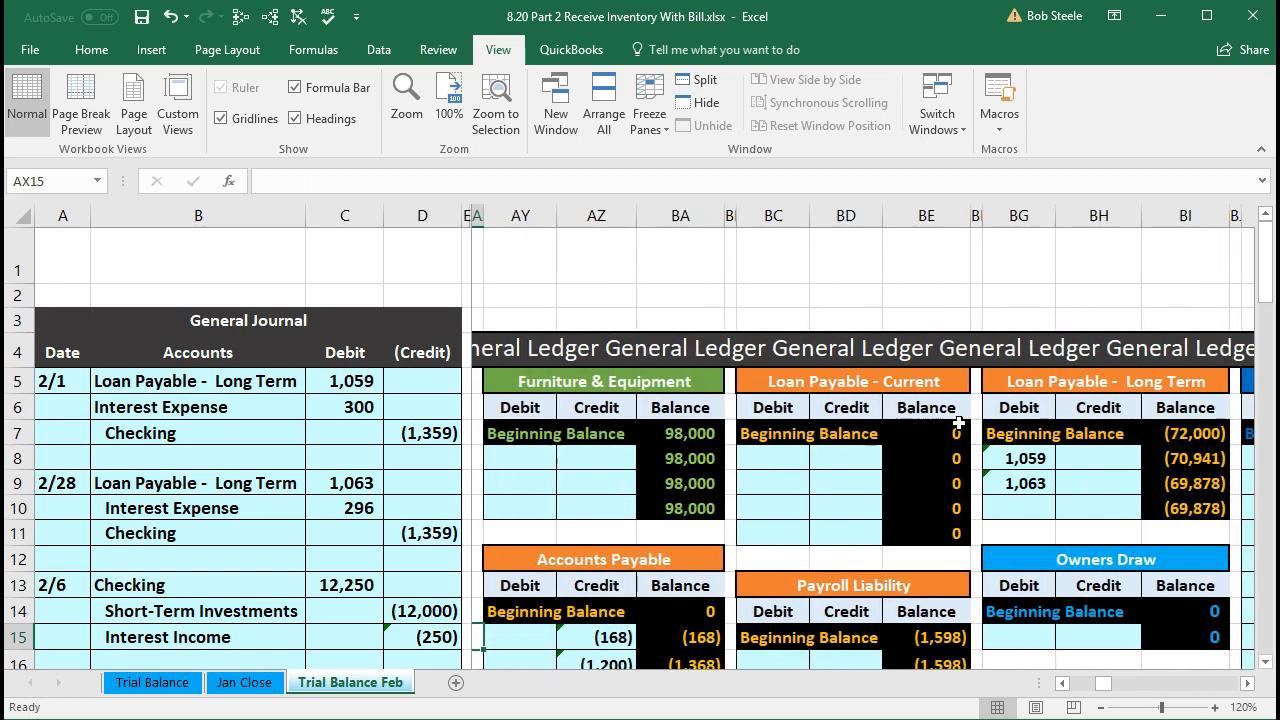
pyautogui.press('Left')
pyautogui.press('Left')
pyautogui.press('Left')
pyautogui.press('Left')
pyautogui.press('Left')
pyautogui.press('Left')
pyautogui.press('Left')
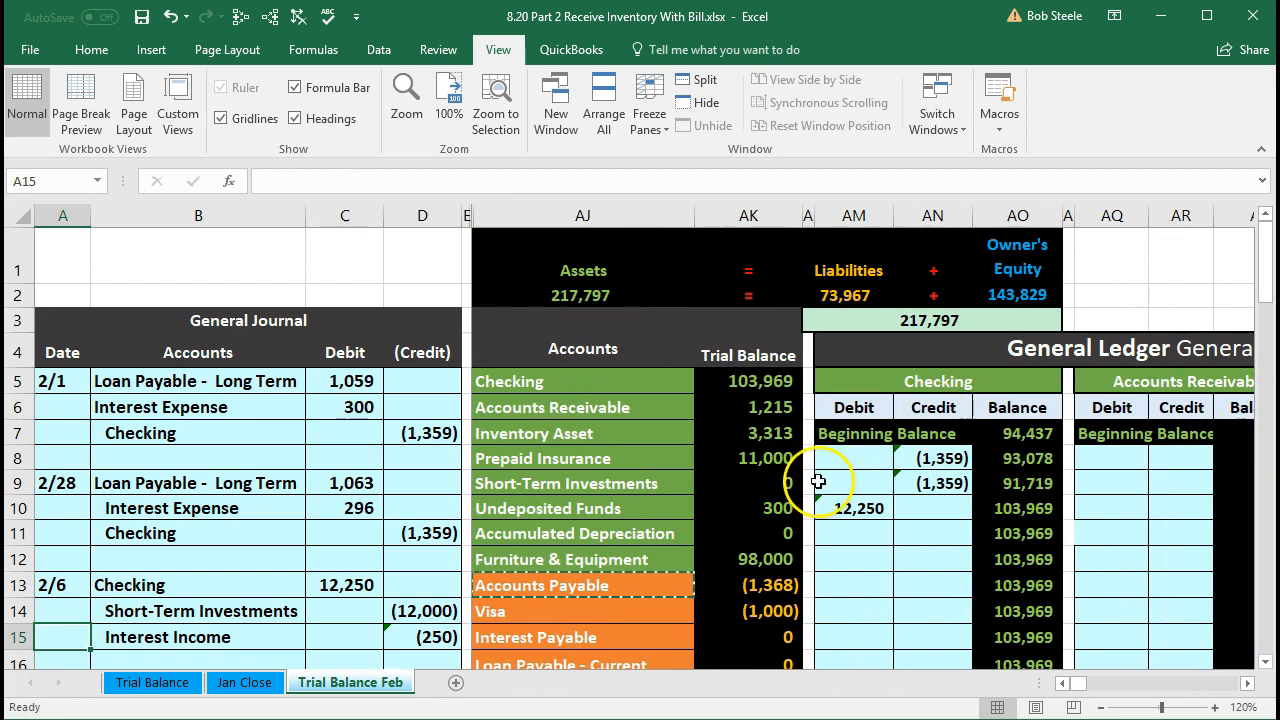
pyautogui.scroll(-1, 810, 540)
pyautogui.click(765, 480)
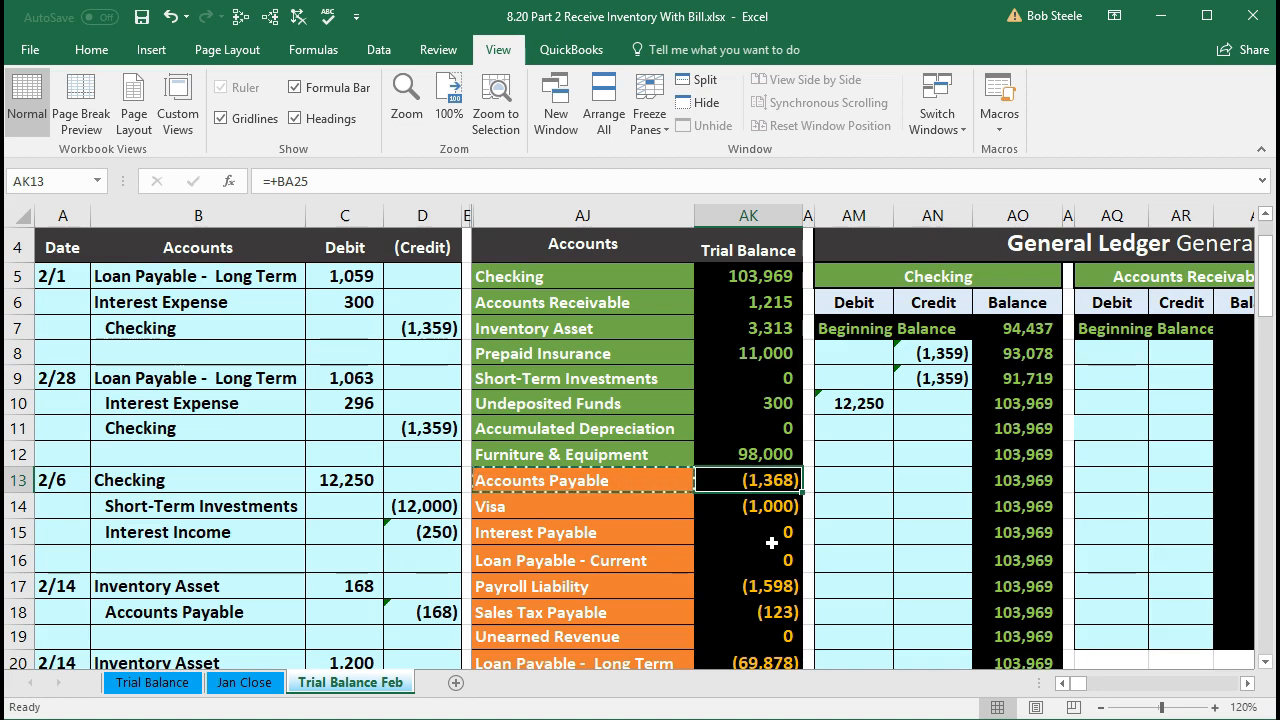
# - Examine the inventory subsidiary records for ELP and ENLPBUNH3, beyond the general ledger and financial statements
pyautogui.click(886, 362)
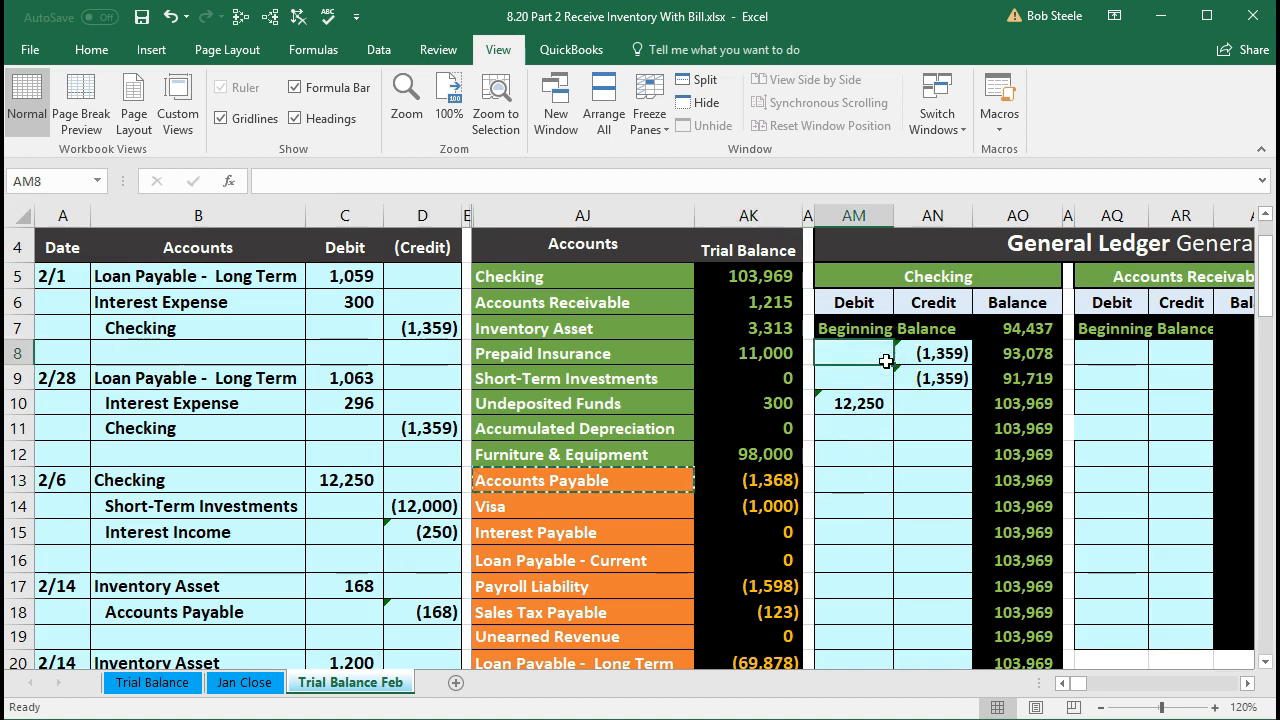
pyautogui.press('Right')
pyautogui.press('Right')
pyautogui.press('Right')
pyautogui.press('Right')
pyautogui.press('Right')
pyautogui.press('Right')
pyautogui.press('Right')
pyautogui.press('Right')
pyautogui.press('Right')
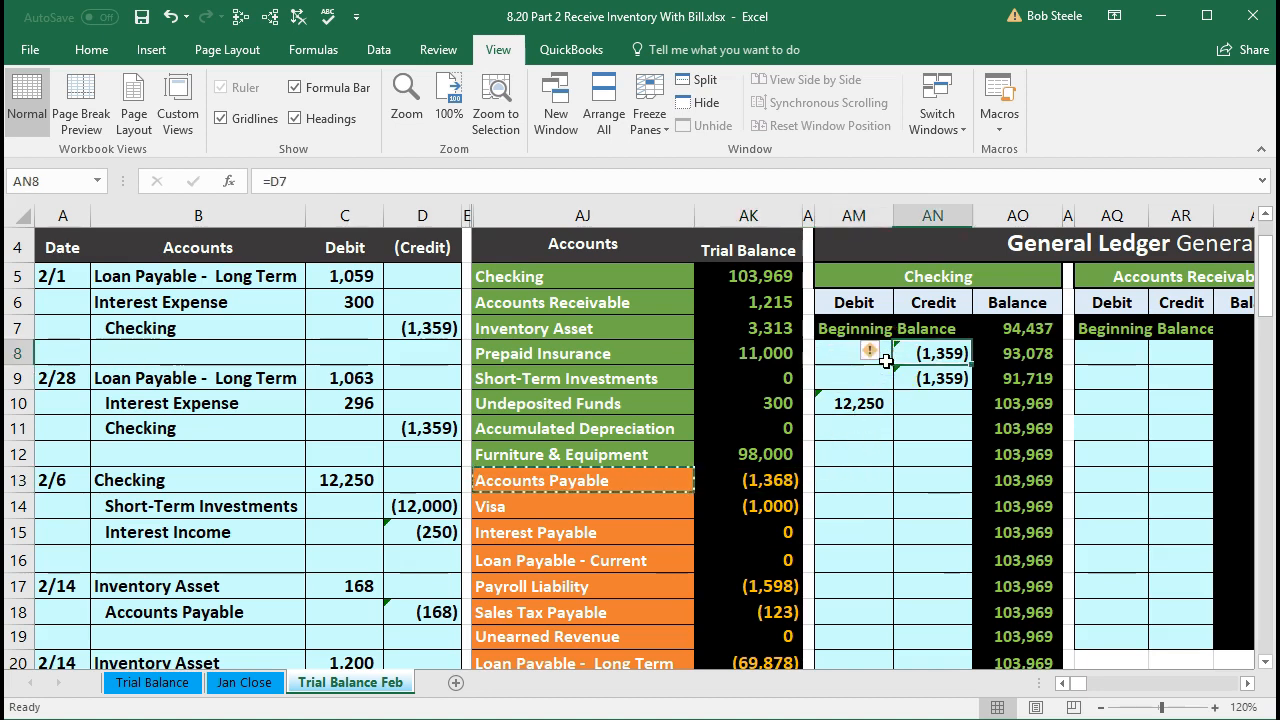
pyautogui.press('Right')
pyautogui.press('Right')
pyautogui.press('Right')
pyautogui.press('Right')
pyautogui.press('Right')
pyautogui.press('Right')
pyautogui.press('Right')
pyautogui.press('Right')
pyautogui.press('Right')
pyautogui.press('Right')
pyautogui.press('Right')
pyautogui.press('Right')
pyautogui.press('Right')
pyautogui.press('Right')
pyautogui.press('Right')
pyautogui.press('Right')
pyautogui.press('Right')
pyautogui.press('Right')
pyautogui.press('Right')
pyautogui.press('Right')
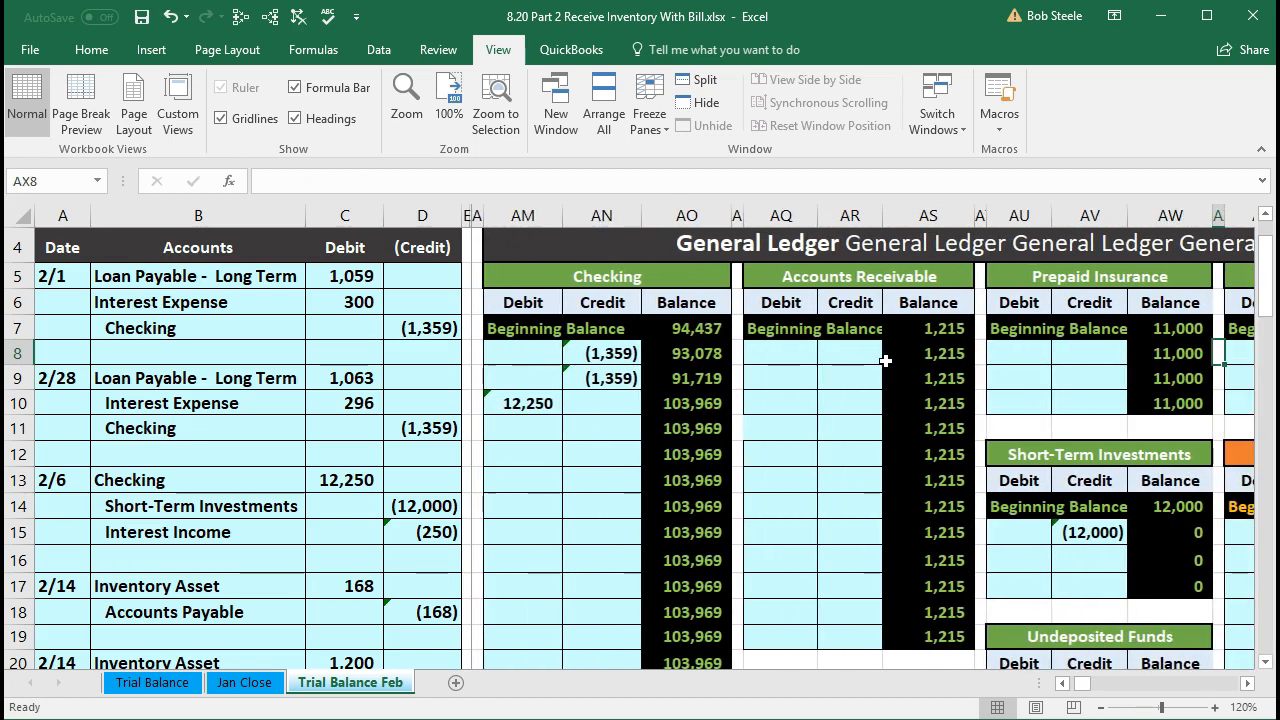
pyautogui.press('Right')
pyautogui.press('Right')
pyautogui.press('Right')
pyautogui.press('Right')
pyautogui.press('Right')
pyautogui.press('Right')
pyautogui.press('Right')
pyautogui.press('Right')
pyautogui.press('Right')
pyautogui.press('Right')
pyautogui.press('Right')
pyautogui.press('Right')
pyautogui.press('Right')
pyautogui.press('Right')
pyautogui.press('Right')
pyautogui.press('Right')
pyautogui.press('Right')
pyautogui.press('Right')
pyautogui.press('Right')
pyautogui.press('Right')
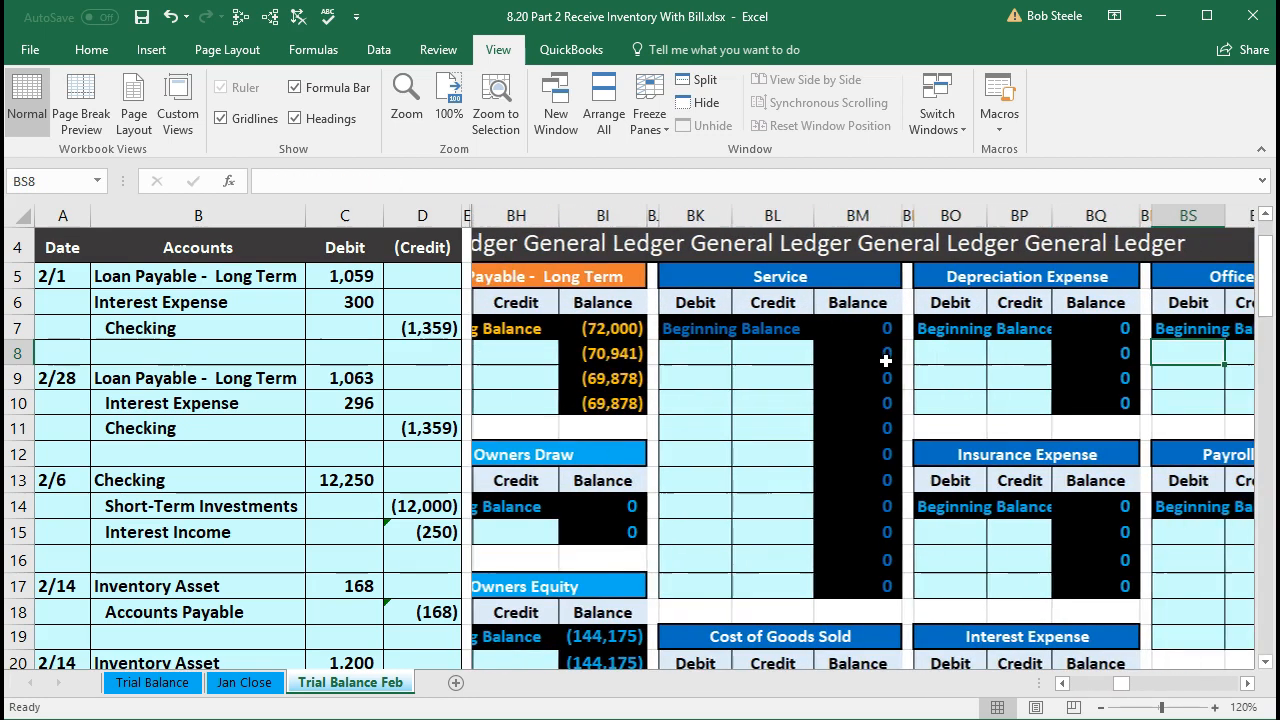
pyautogui.press('Right')
pyautogui.press('Right')
pyautogui.press('Right')
pyautogui.press('Right')
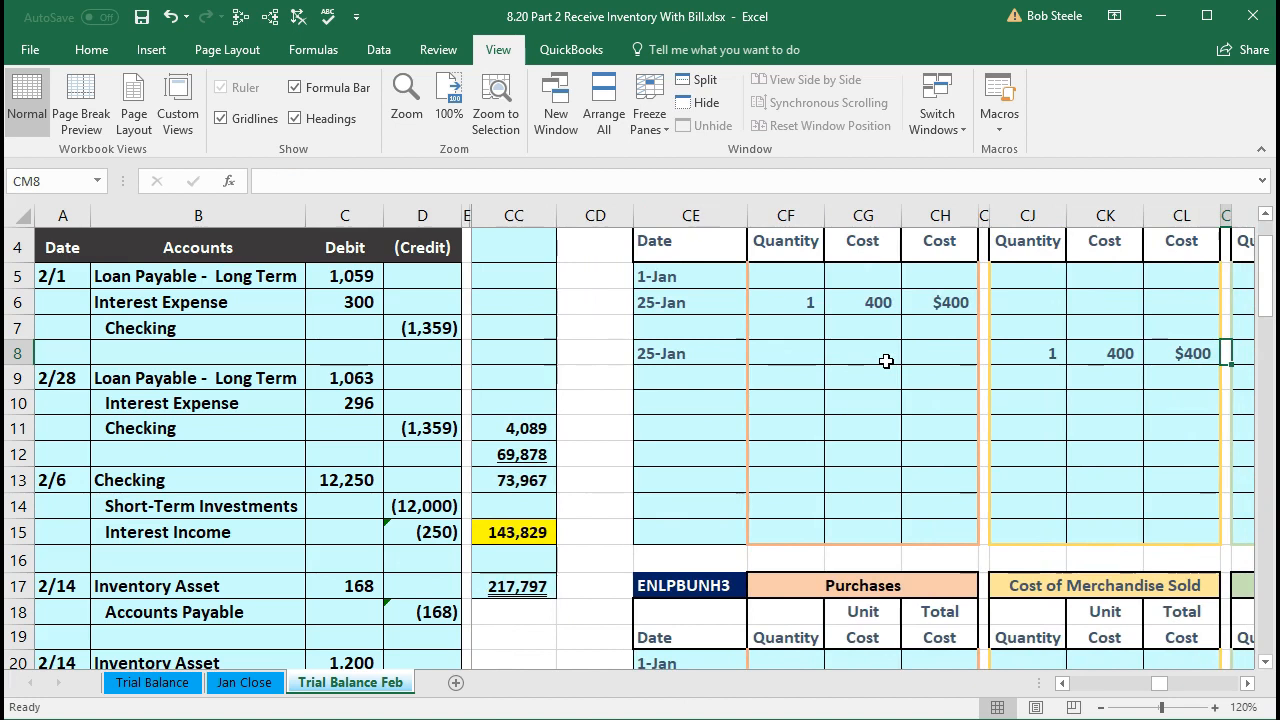
pyautogui.scroll(1, 777, 434)
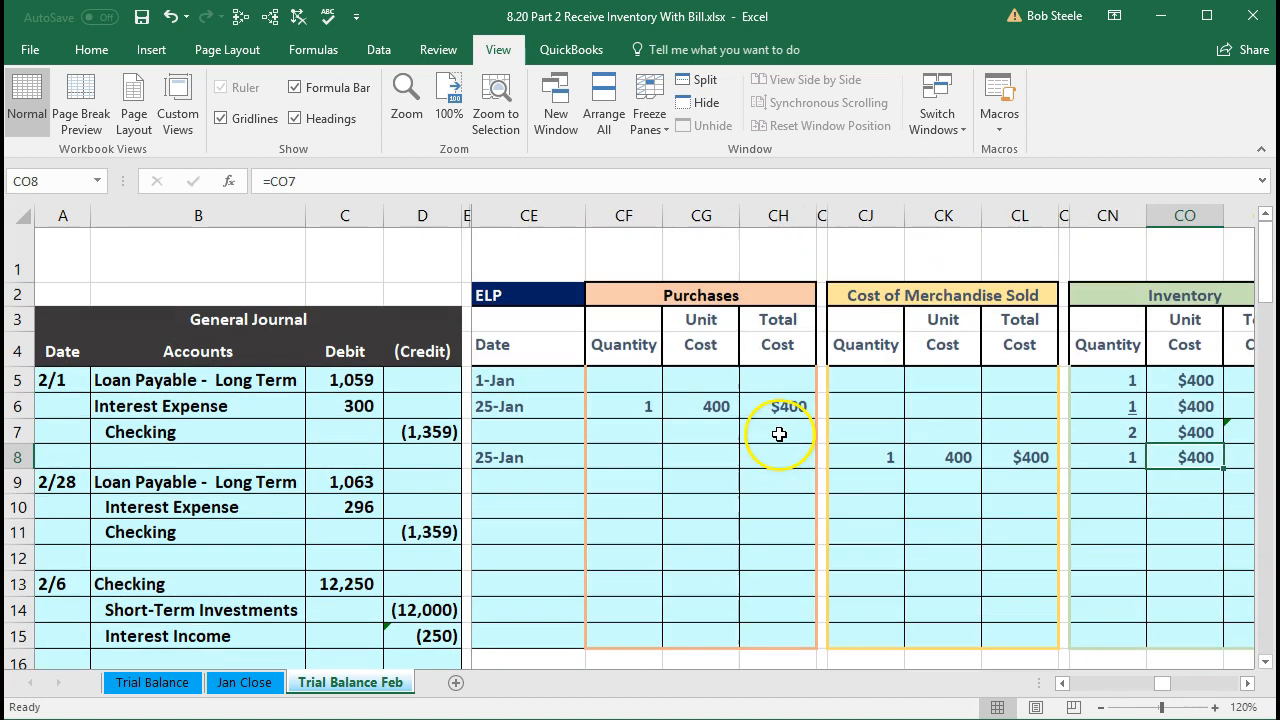
pyautogui.scroll(-2, 692, 462)
pyautogui.scroll(-2, 692, 462)
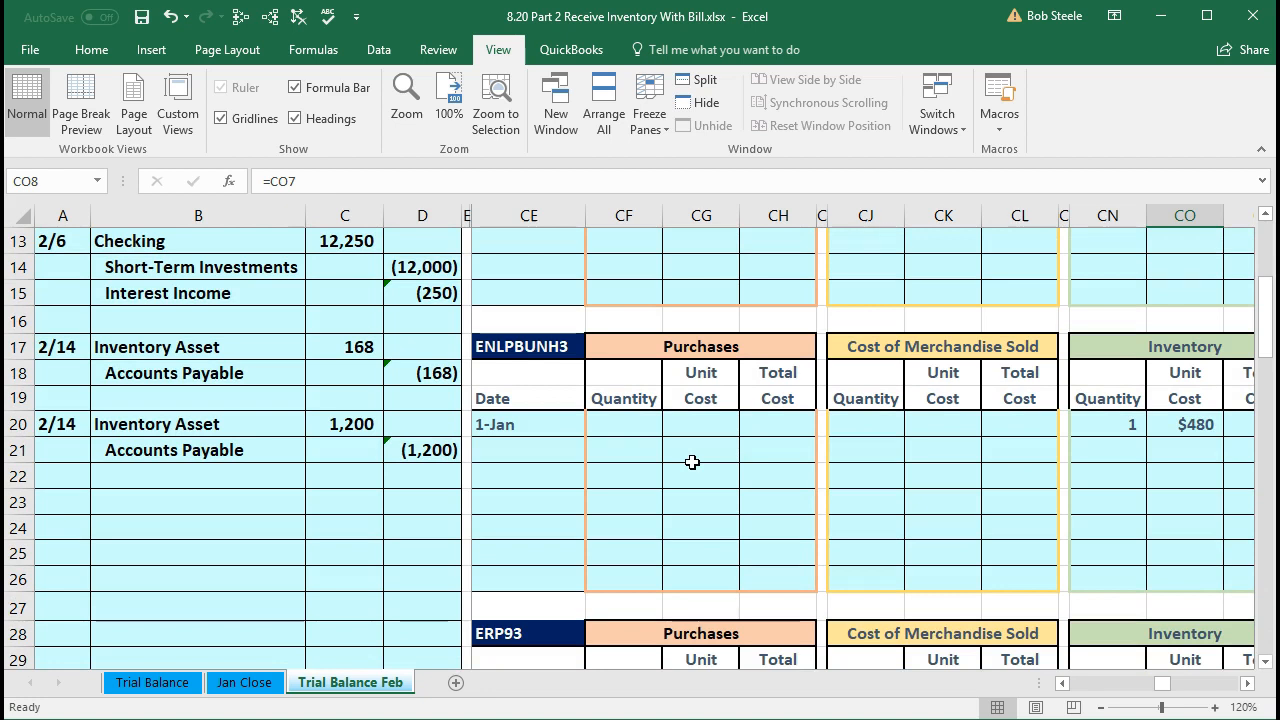
pyautogui.scroll(4, 692, 462)
# - Enter a 2/14 purchase in row 9 of the ELP inventory record with quantity 3 and unit cost 400
pyautogui.click(519, 287)
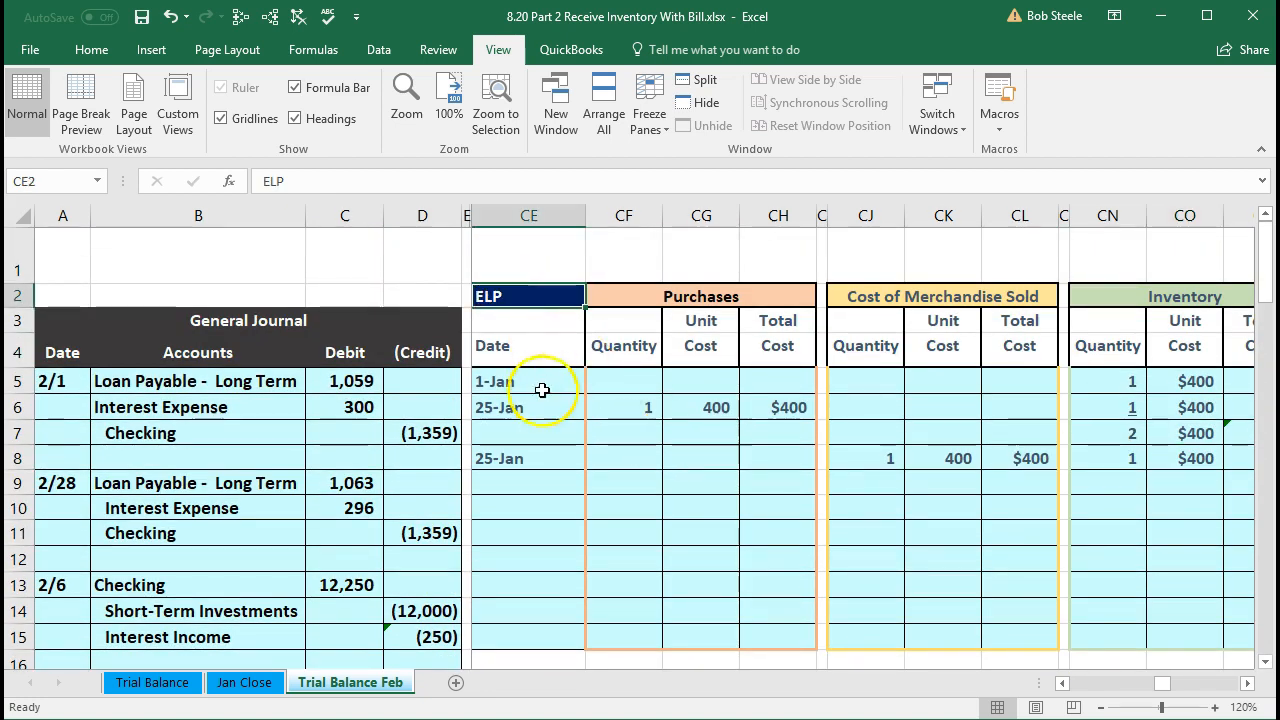
pyautogui.click(528, 480)
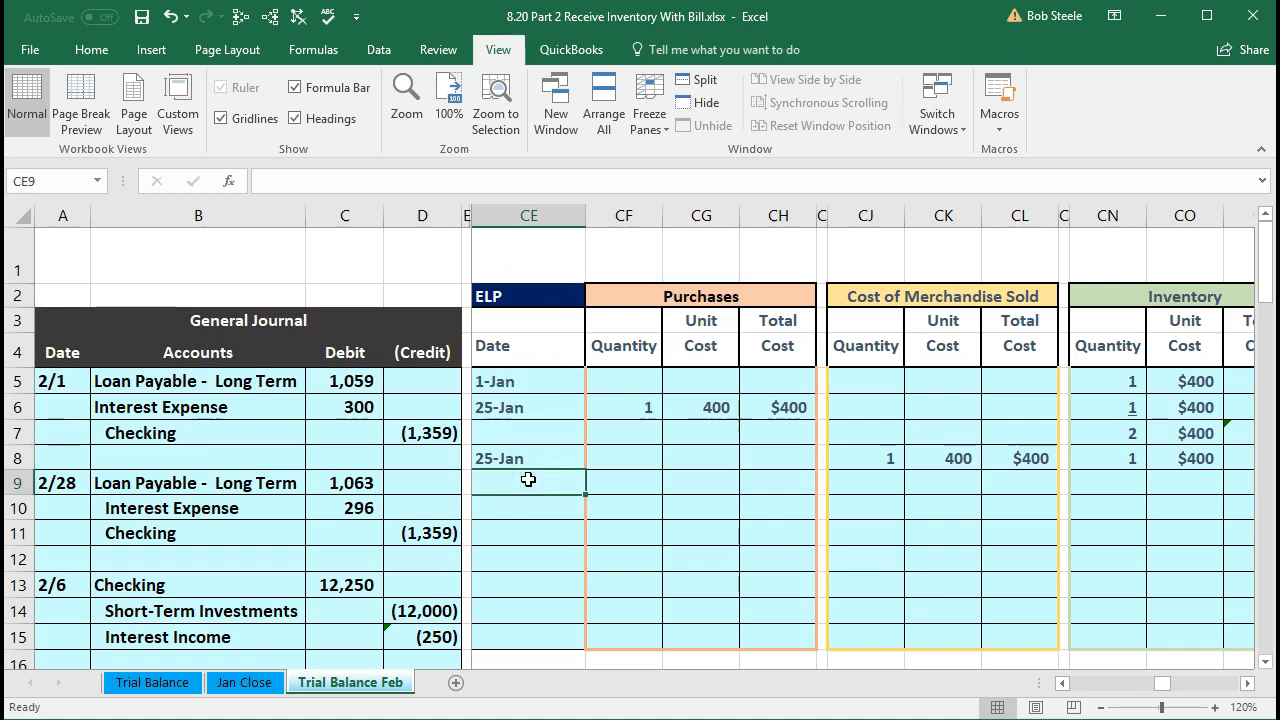
pyautogui.write('2/1')
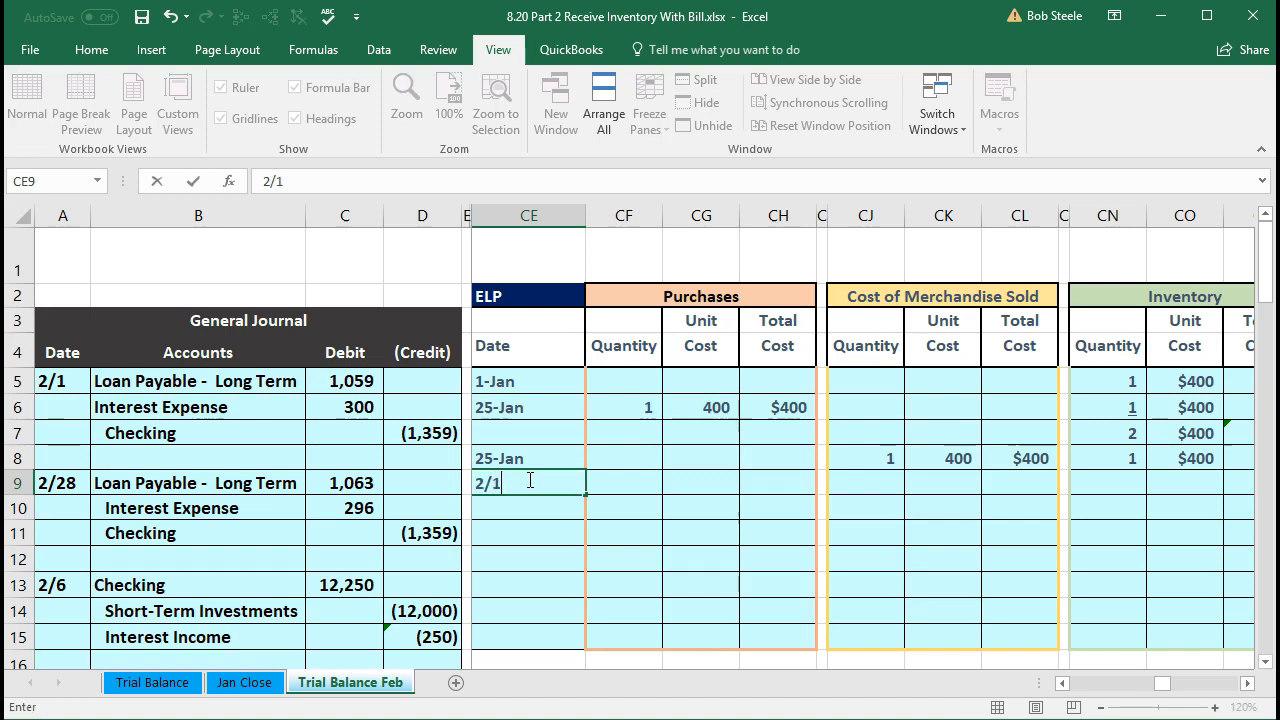
pyautogui.write('4')
pyautogui.press('Tab')
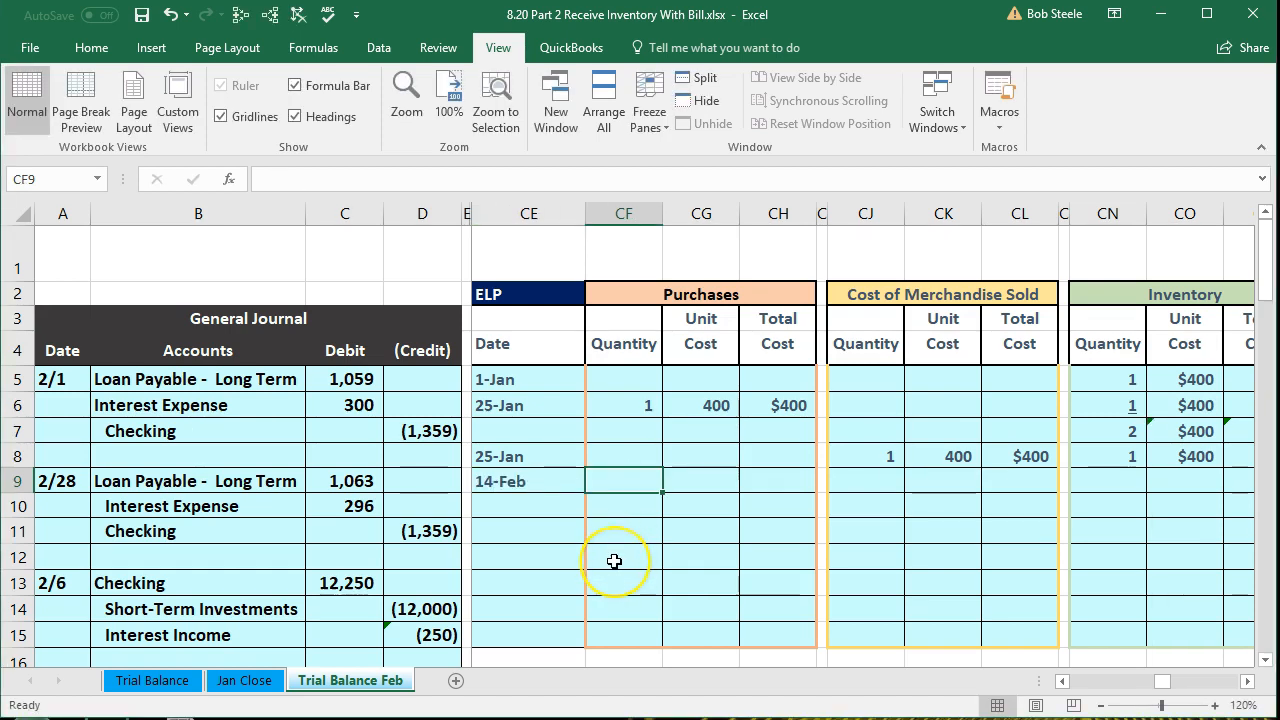
pyautogui.write('3')
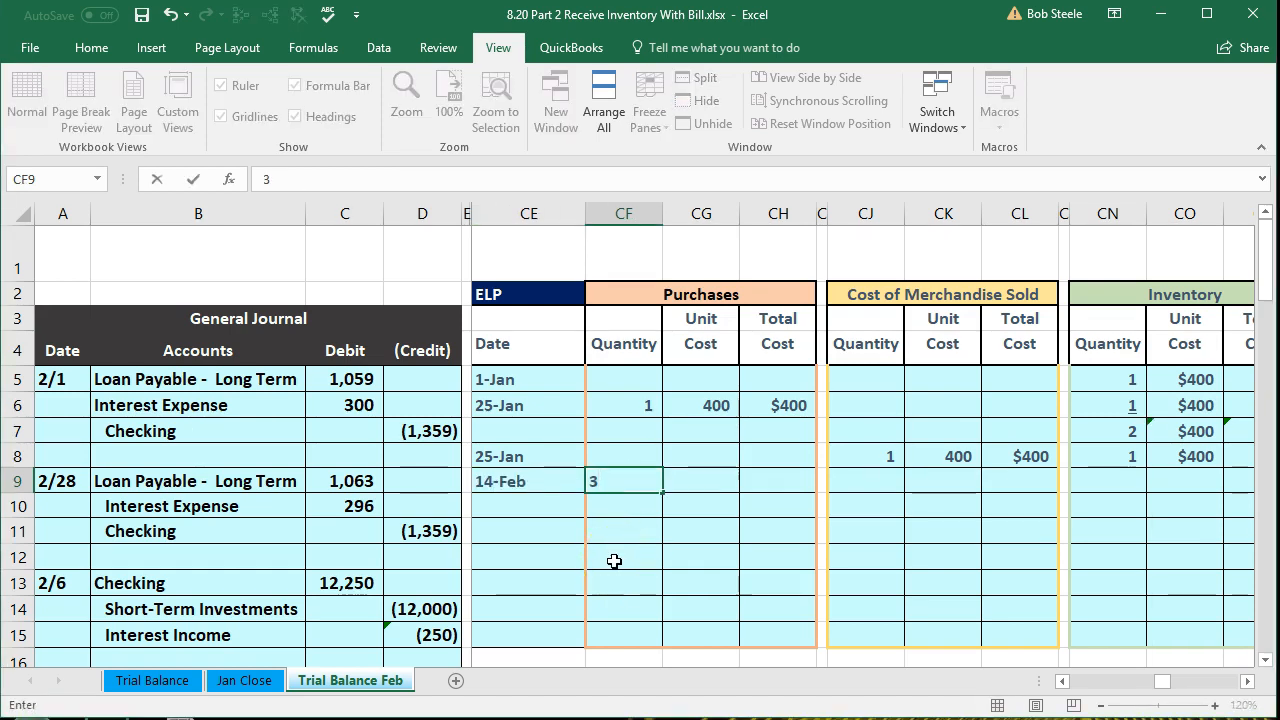
pyautogui.press('Tab')
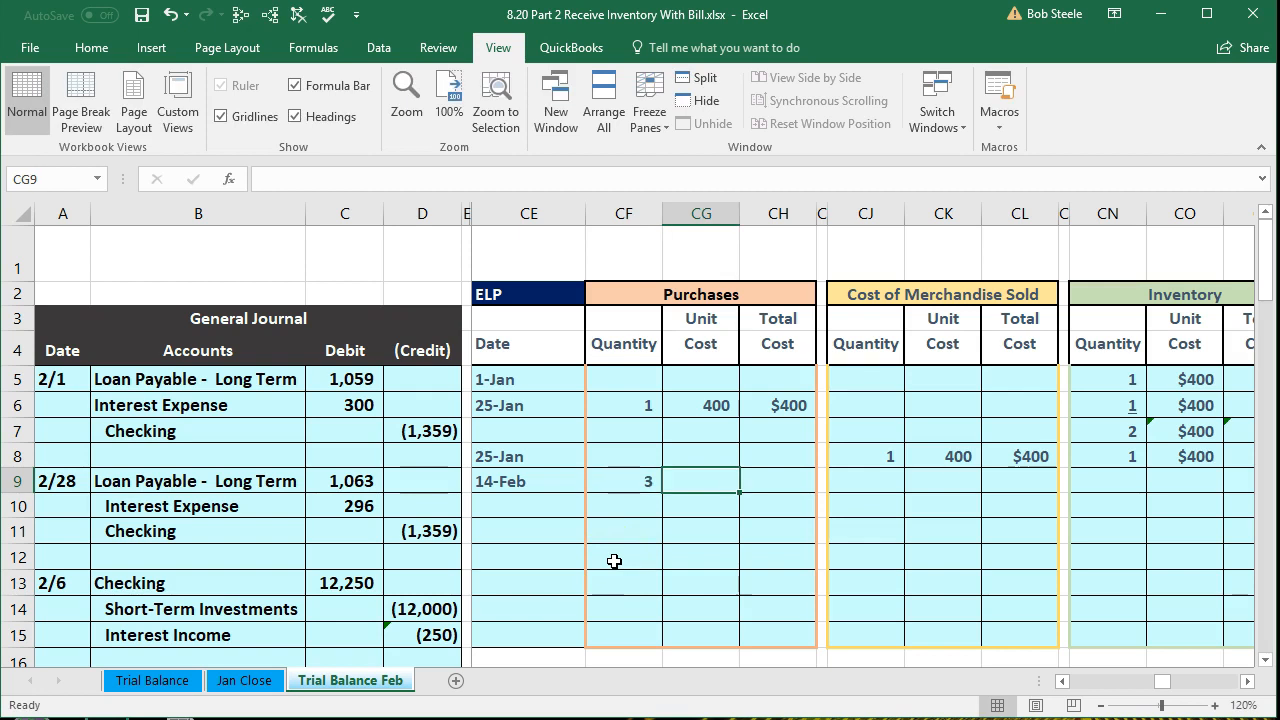
pyautogui.write('400')
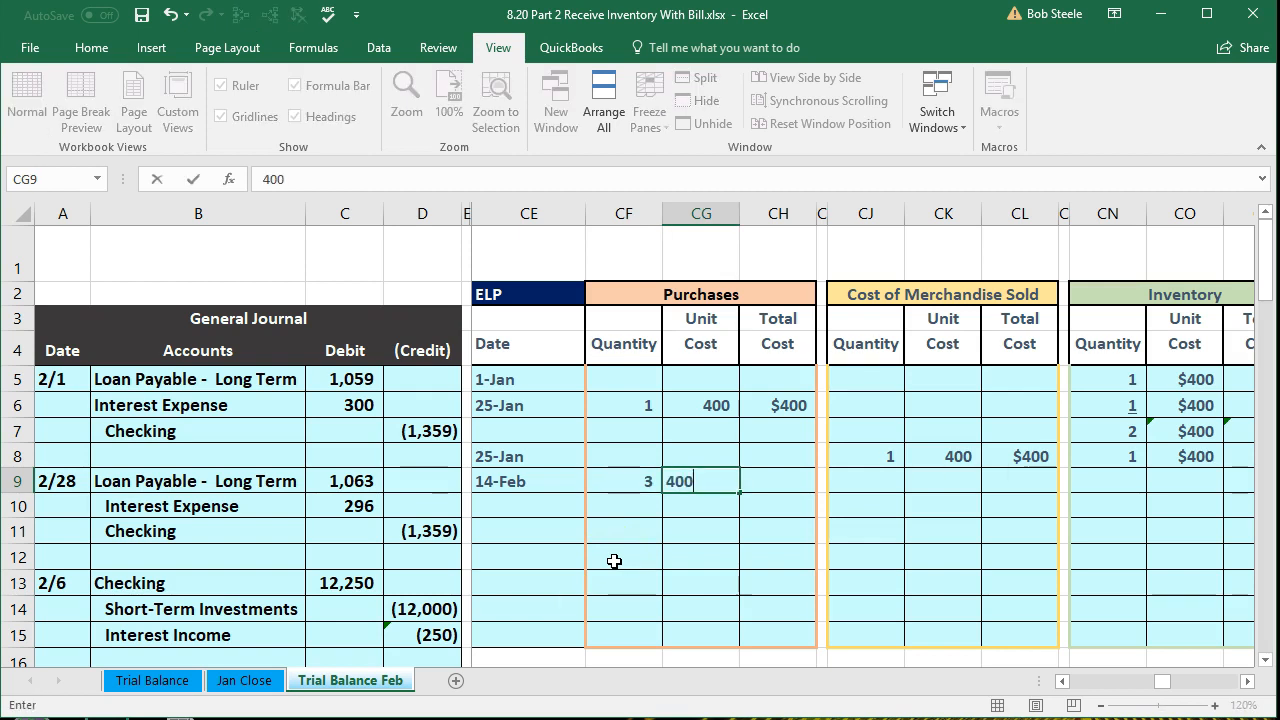
pyautogui.press('Tab')
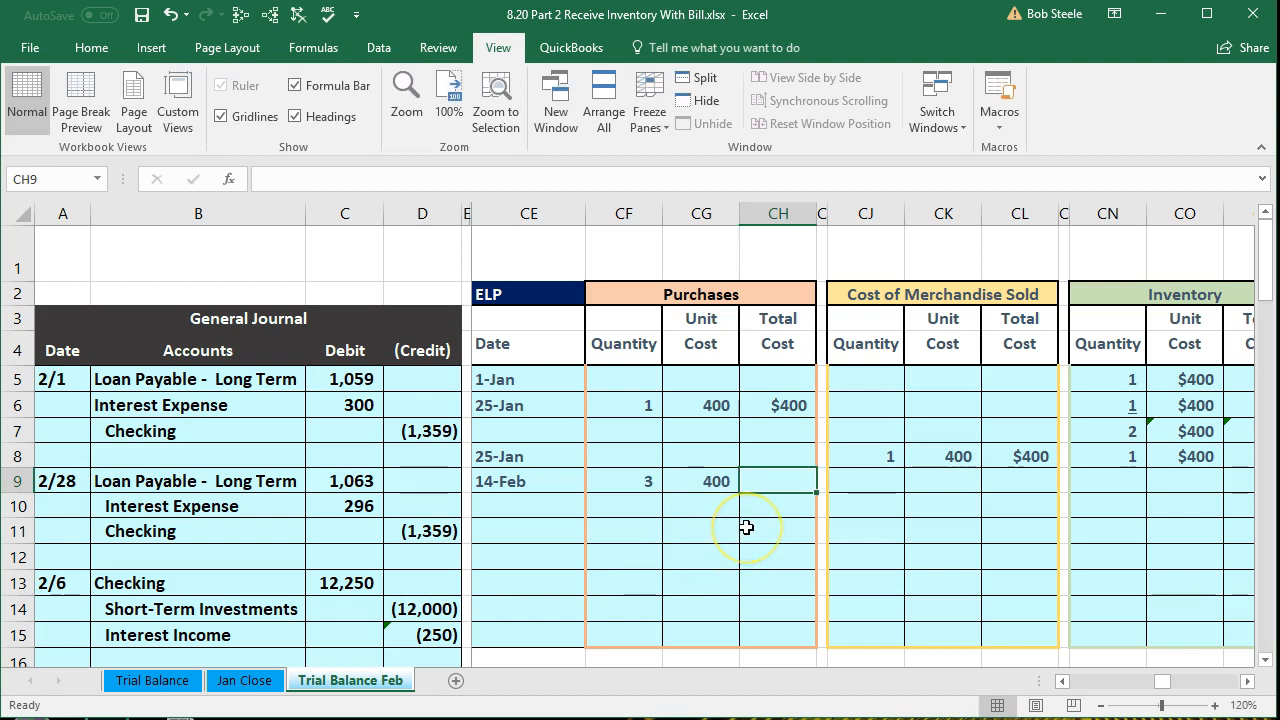
# - Calculate the total cost of the 14-Feb ELP purchase in CH9 with the formula =CF9*CG9
pyautogui.write('=')
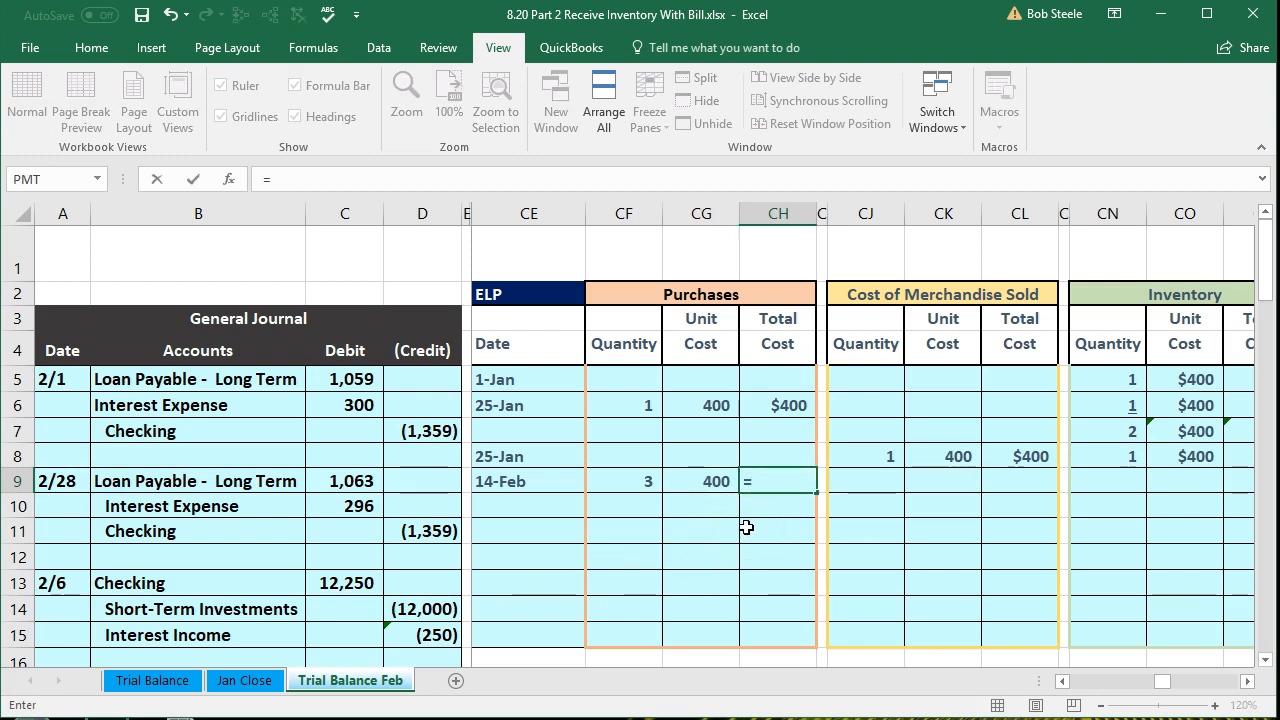
pyautogui.click(634, 480)
pyautogui.write('*')
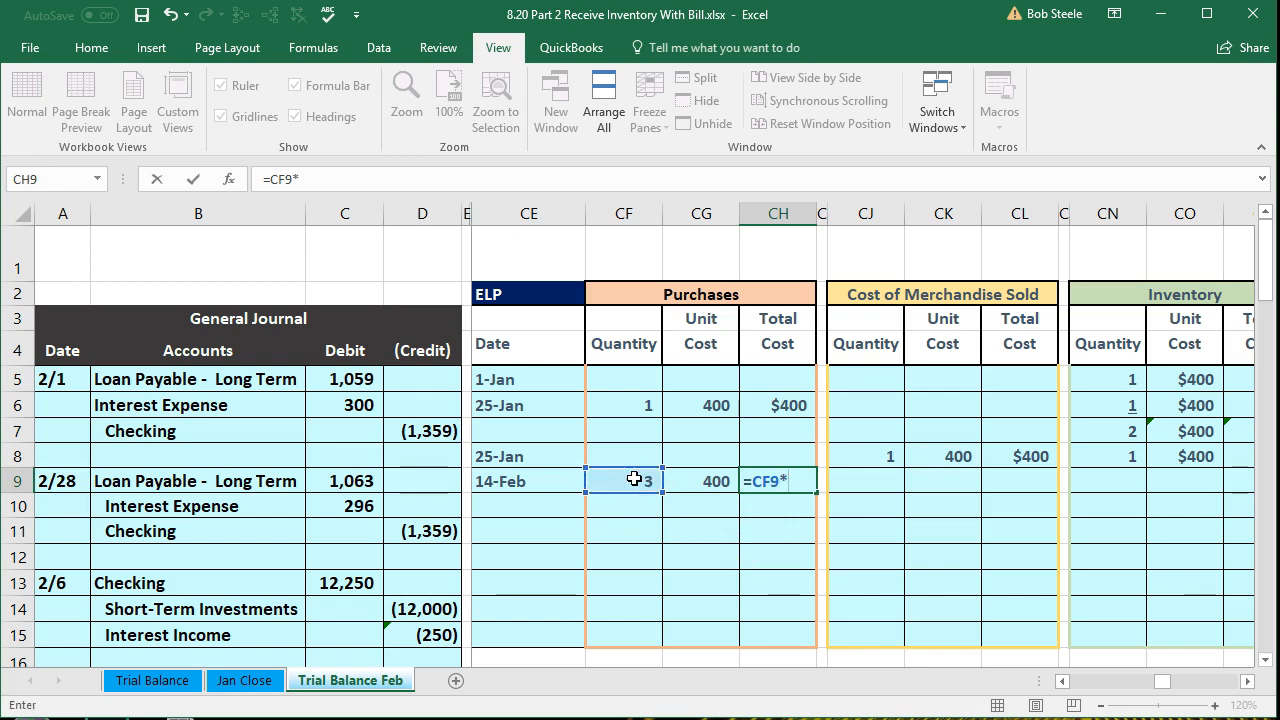
pyautogui.click(690, 481)
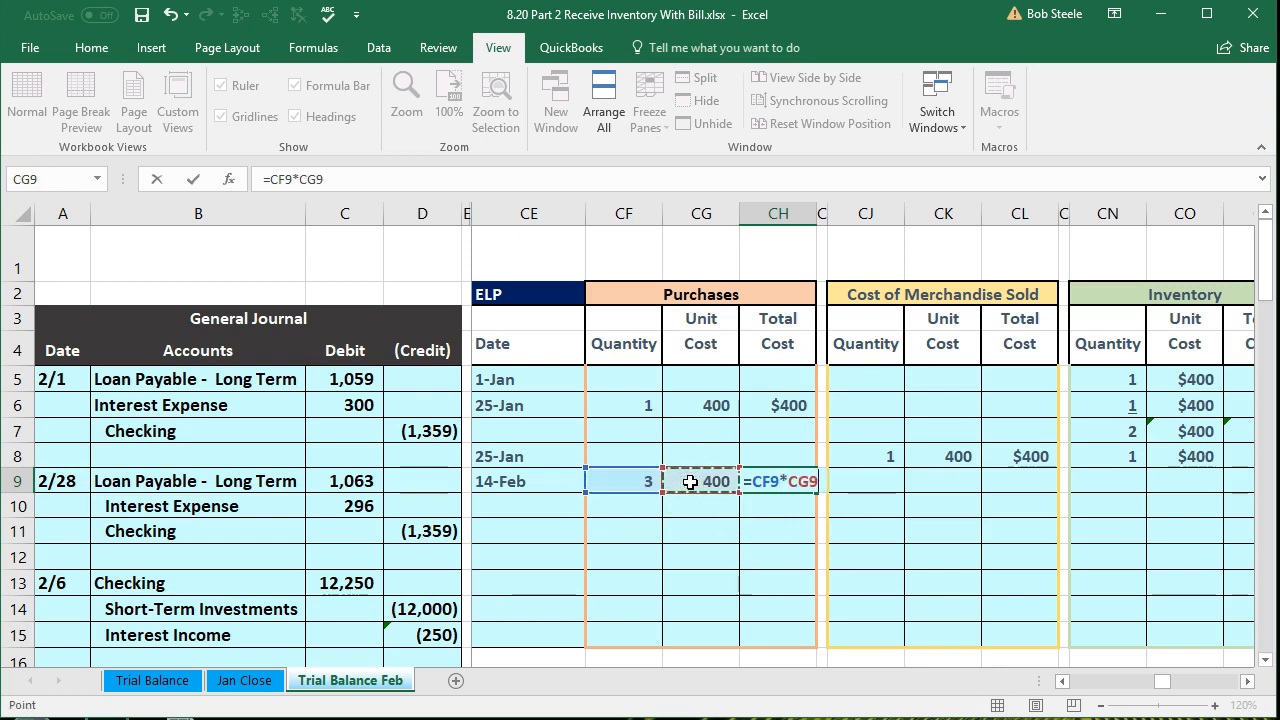
pyautogui.press('Return')
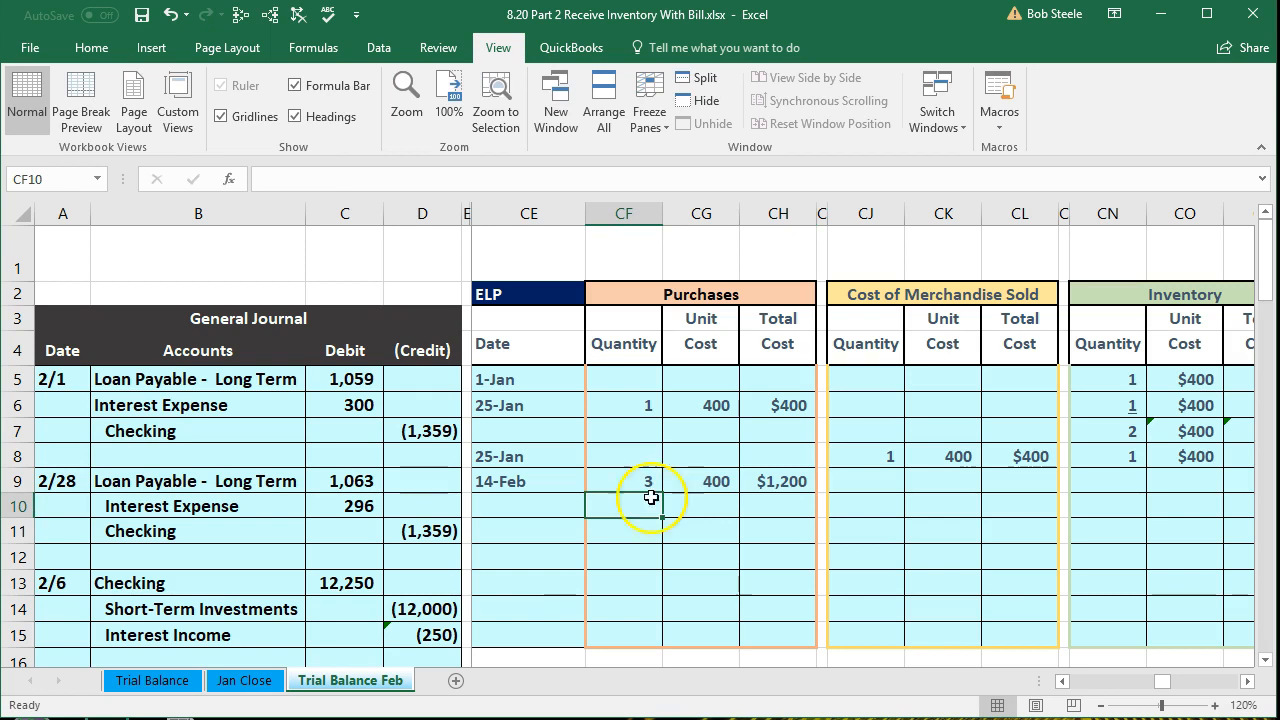
# - In row 9 of the ELP inventory record, link the Inventory quantity to =CF9 and its unit cost to =CG9
pyautogui.scroll(-2, 381, 566)
pyautogui.scroll(-1, 381, 566)
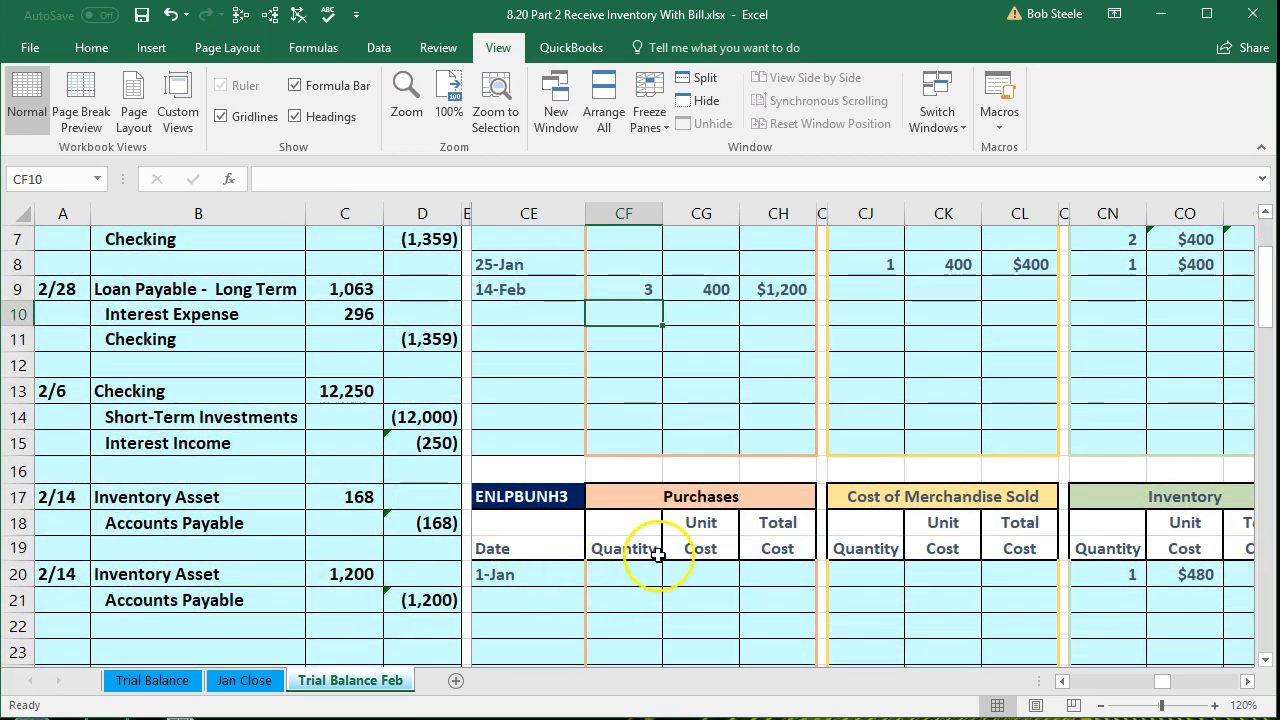
pyautogui.scroll(2, 640, 552)
pyautogui.moveTo(576, 484); pyautogui.dragTo(748, 489)
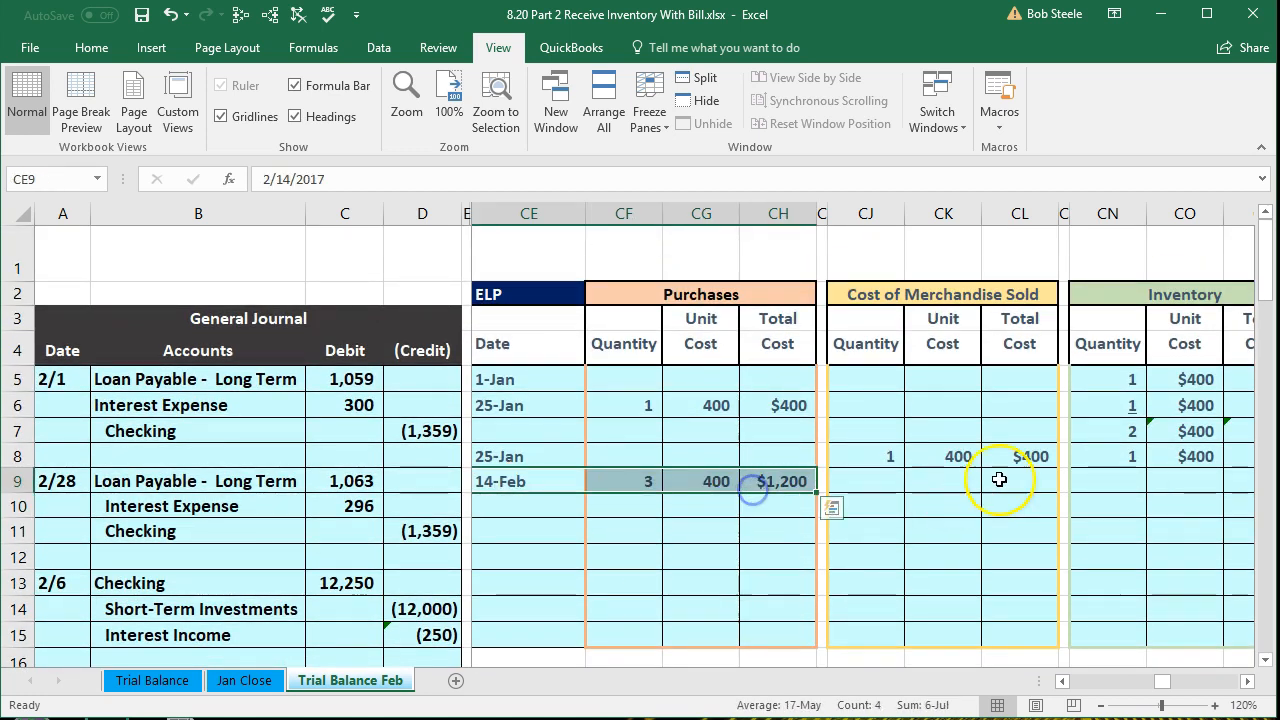
pyautogui.click(1087, 477)
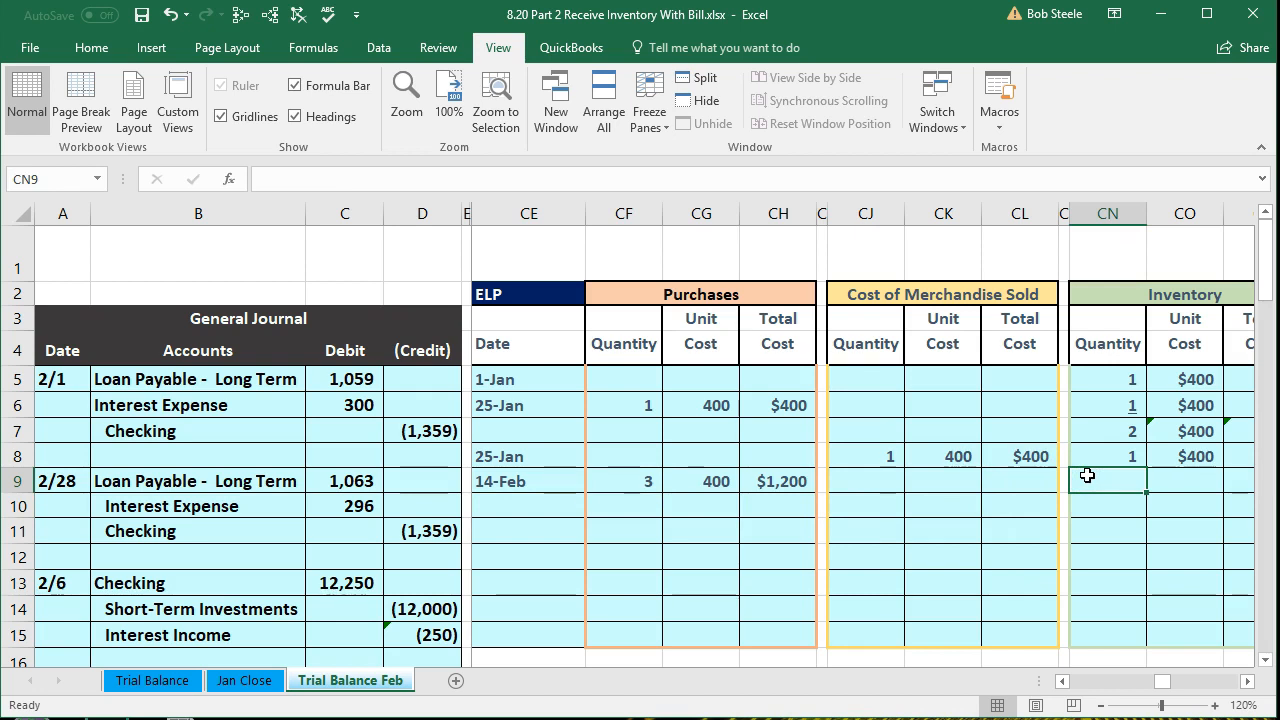
pyautogui.write('=')
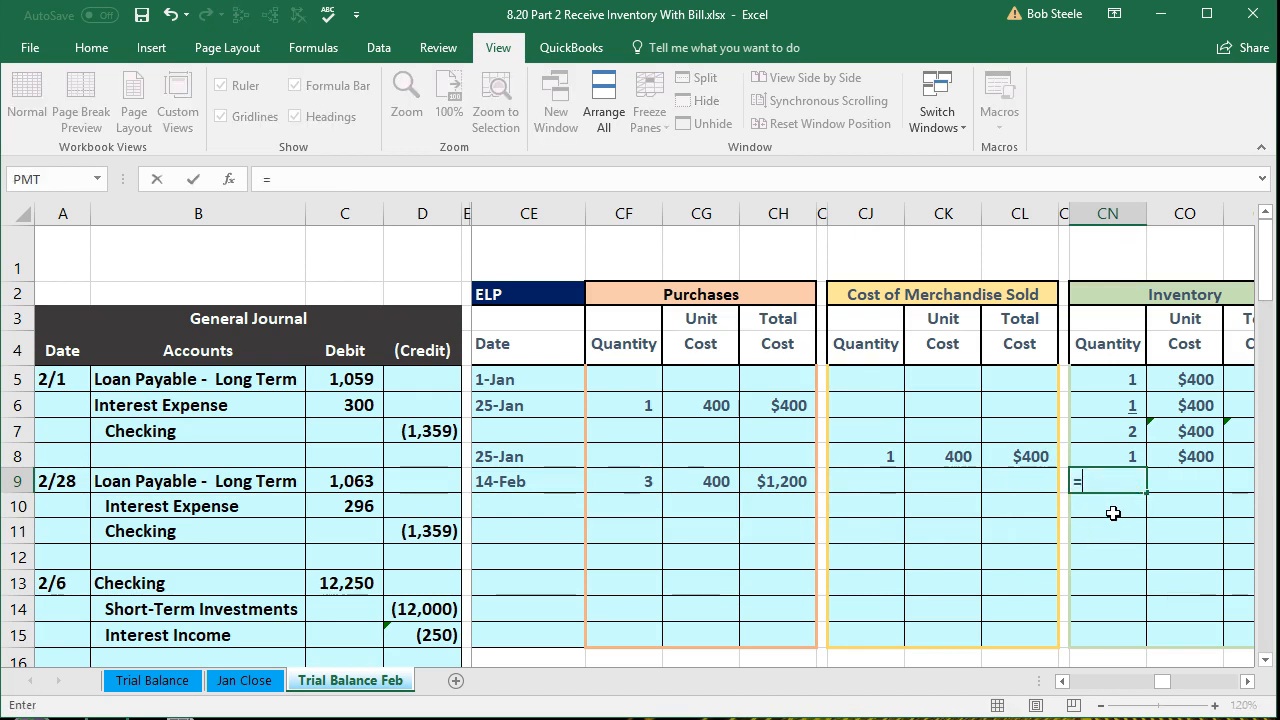
pyautogui.click(638, 485)
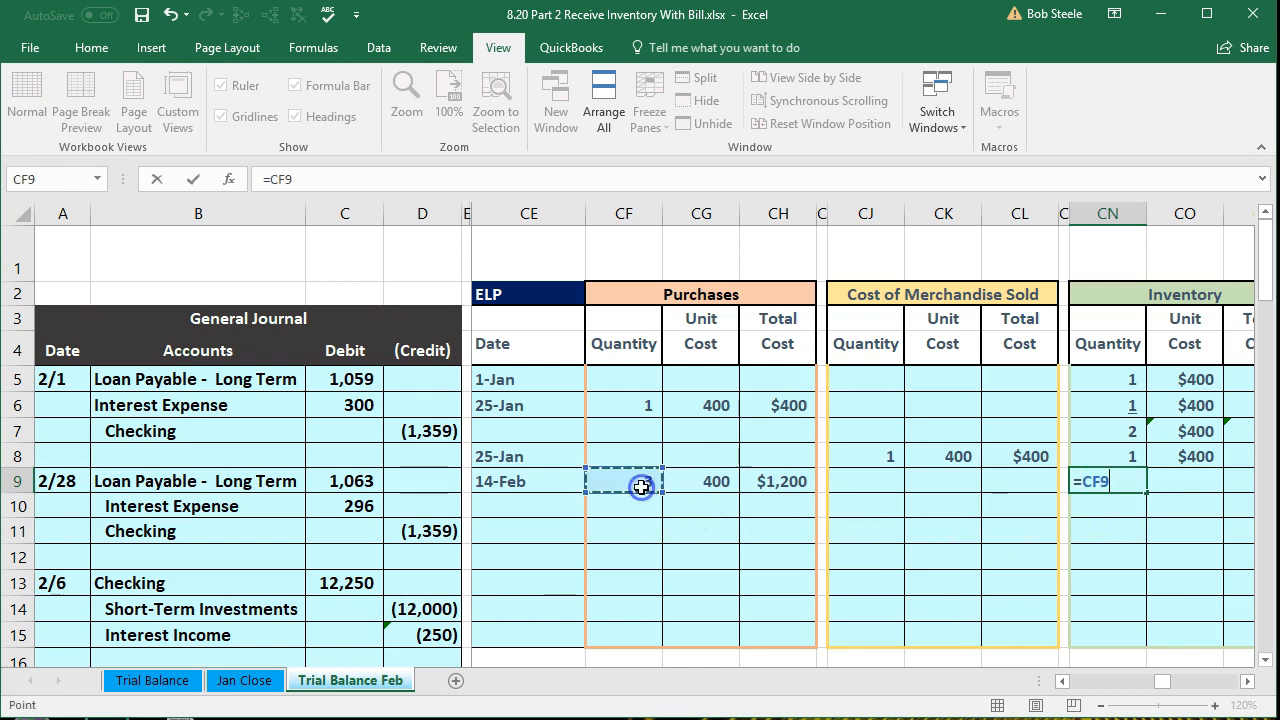
pyautogui.press('Tab')
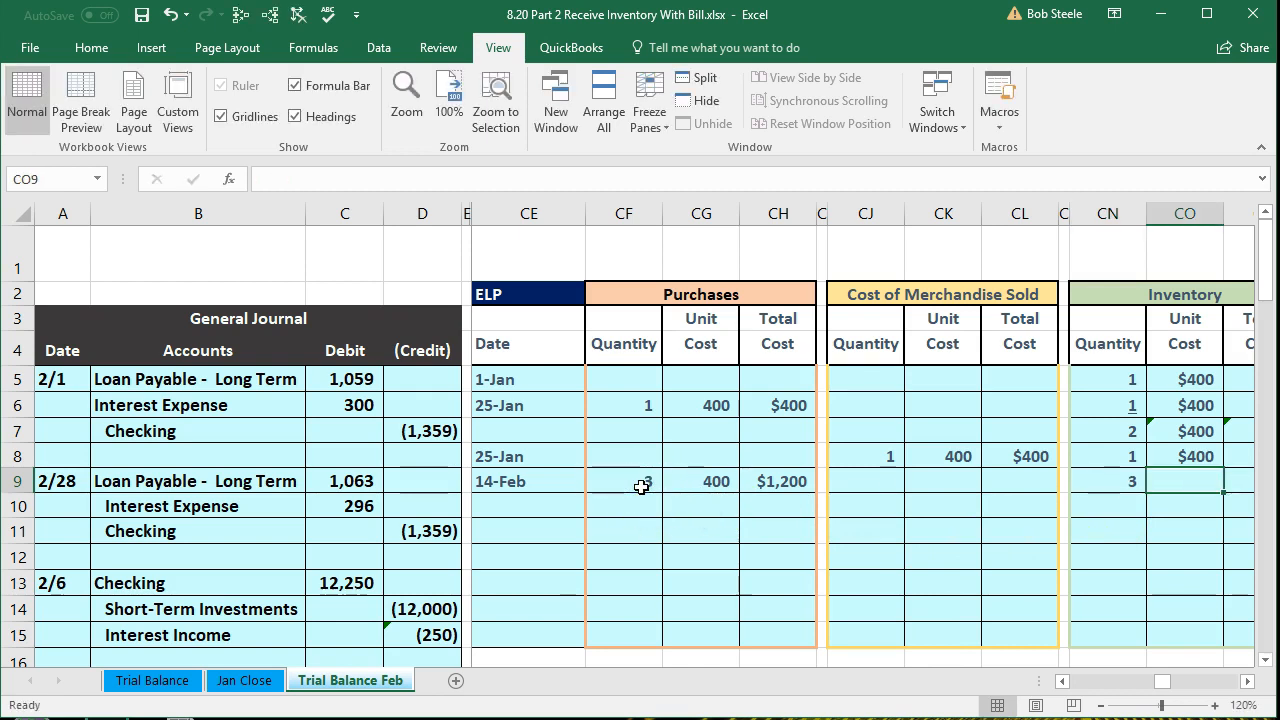
pyautogui.write('=')
pyautogui.click(714, 485)
pyautogui.press('Tab')
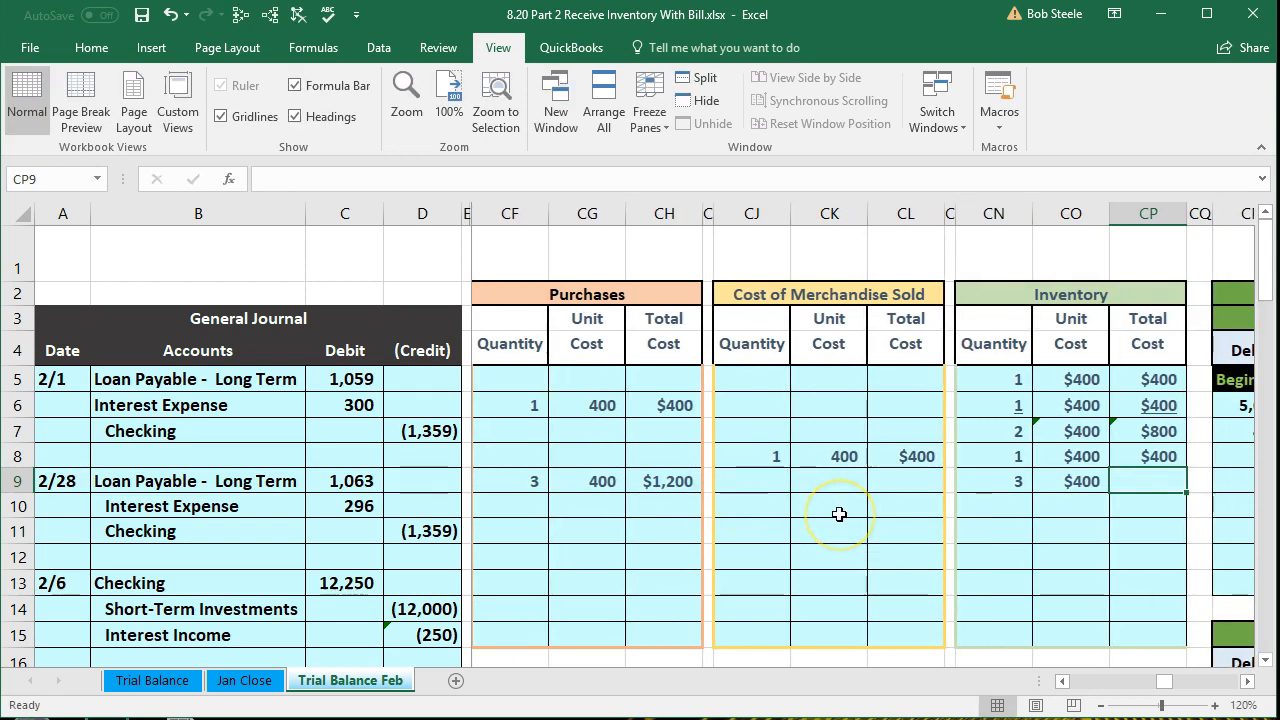
# - Calculate the Inventory total cost for the 14-Feb ELP layer in CP9 with the formula =CN9*CO9
pyautogui.write('=')
pyautogui.click(979, 481)
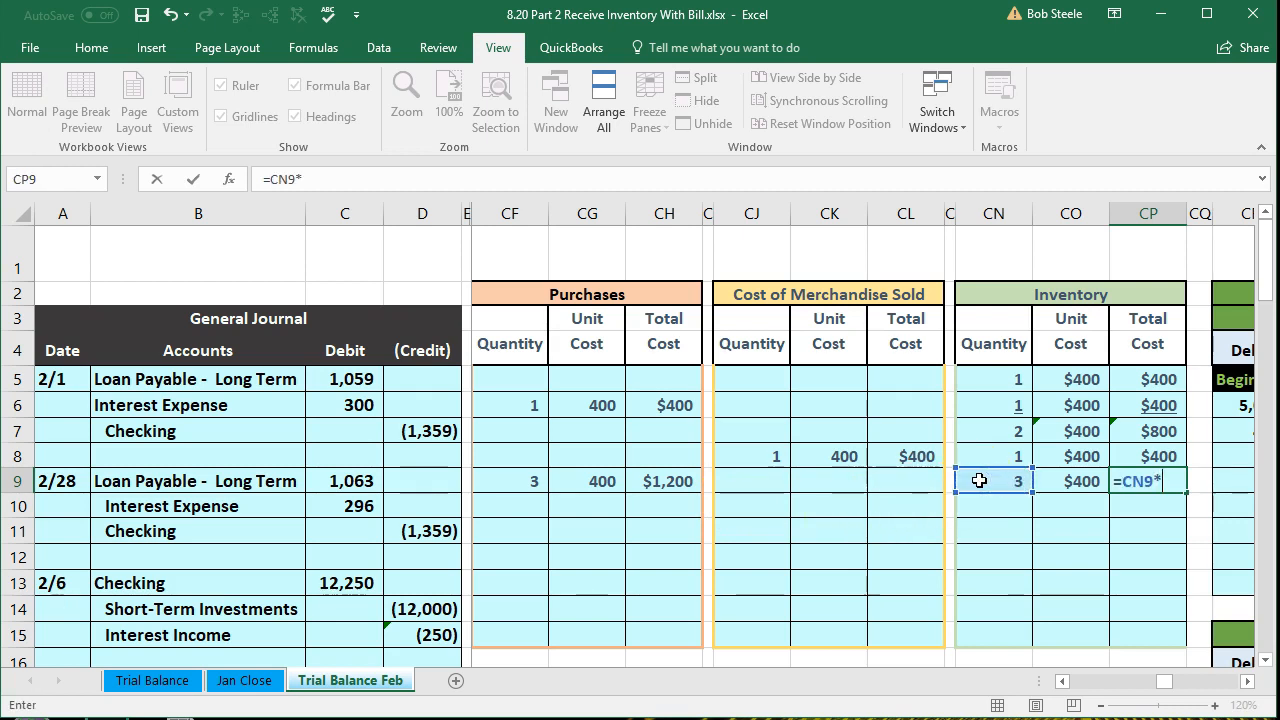
pyautogui.click(1077, 484)
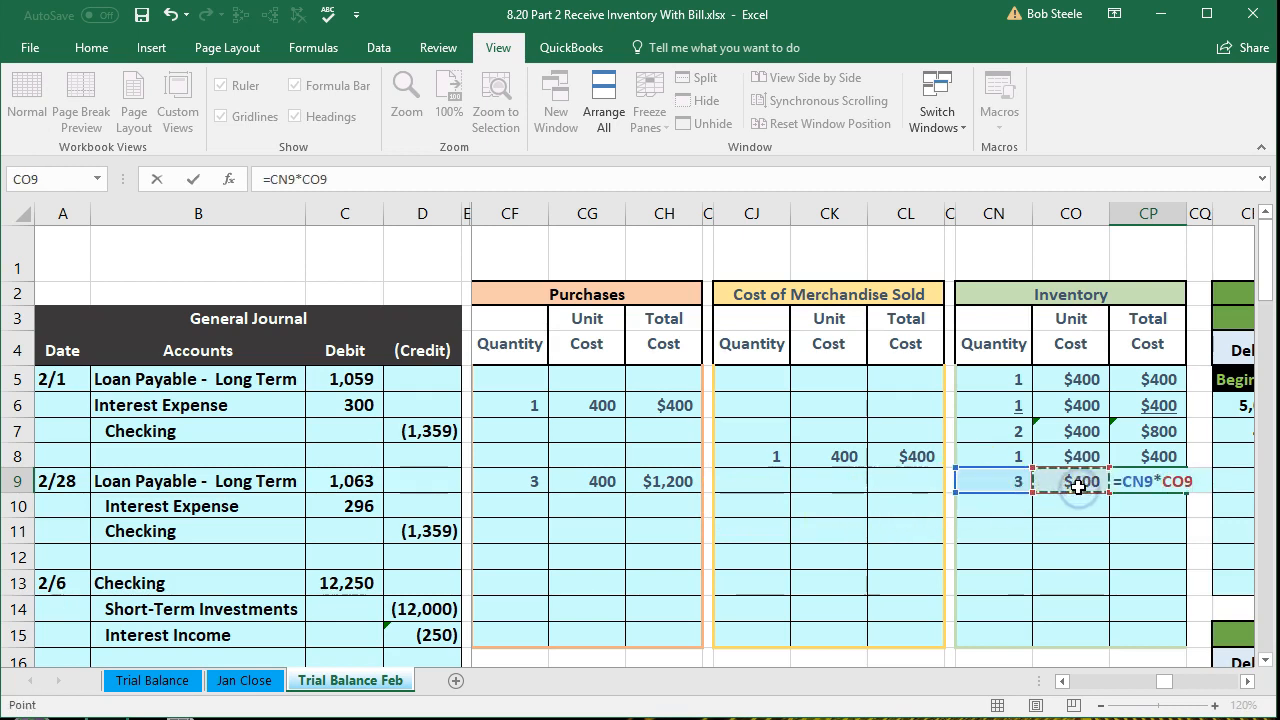
pyautogui.press('Return')
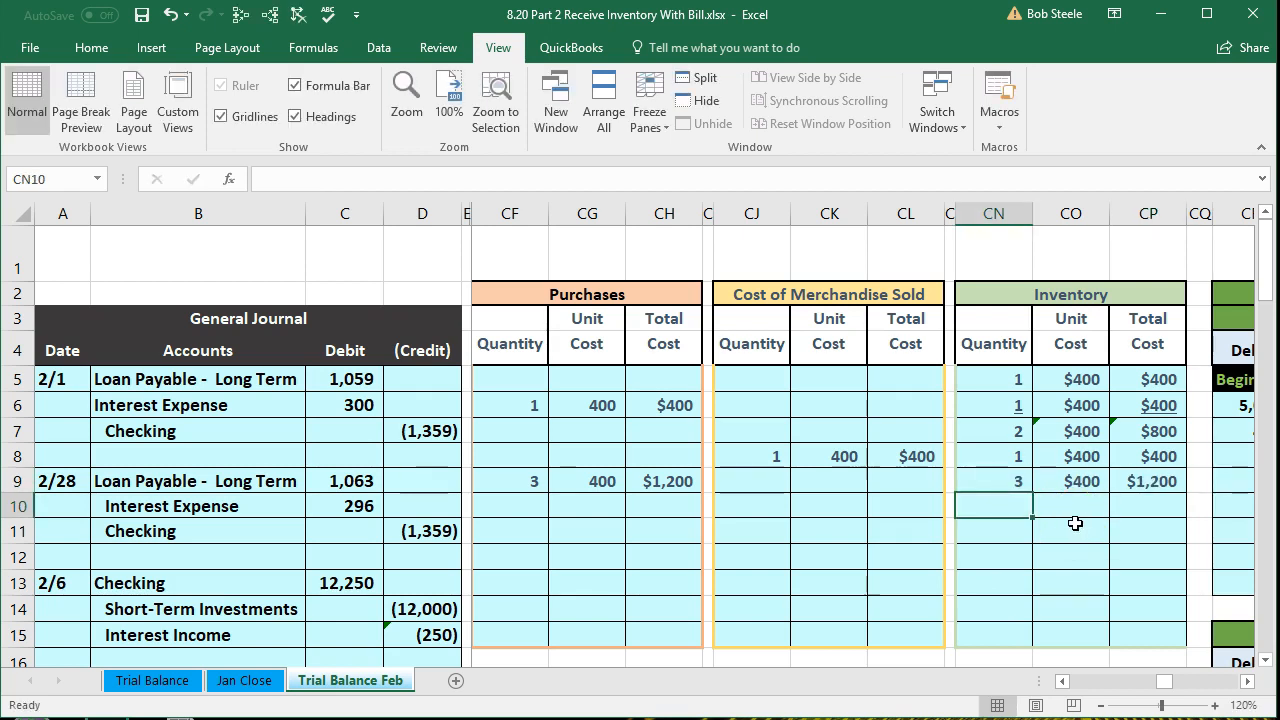
# - Underline the 14-Feb ELP inventory quantity in CN9 and the total cost in CP9
pyautogui.moveTo(1081, 453); pyautogui.dragTo(1093, 476)
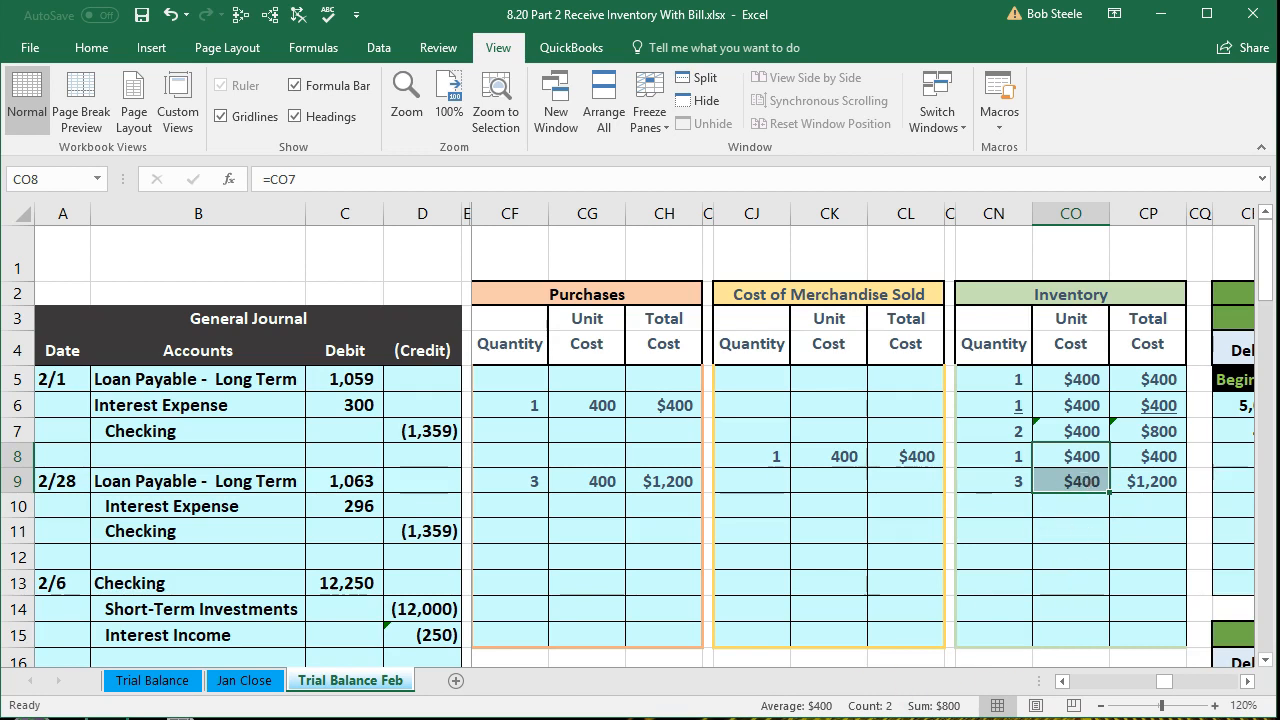
pyautogui.click(990, 507)
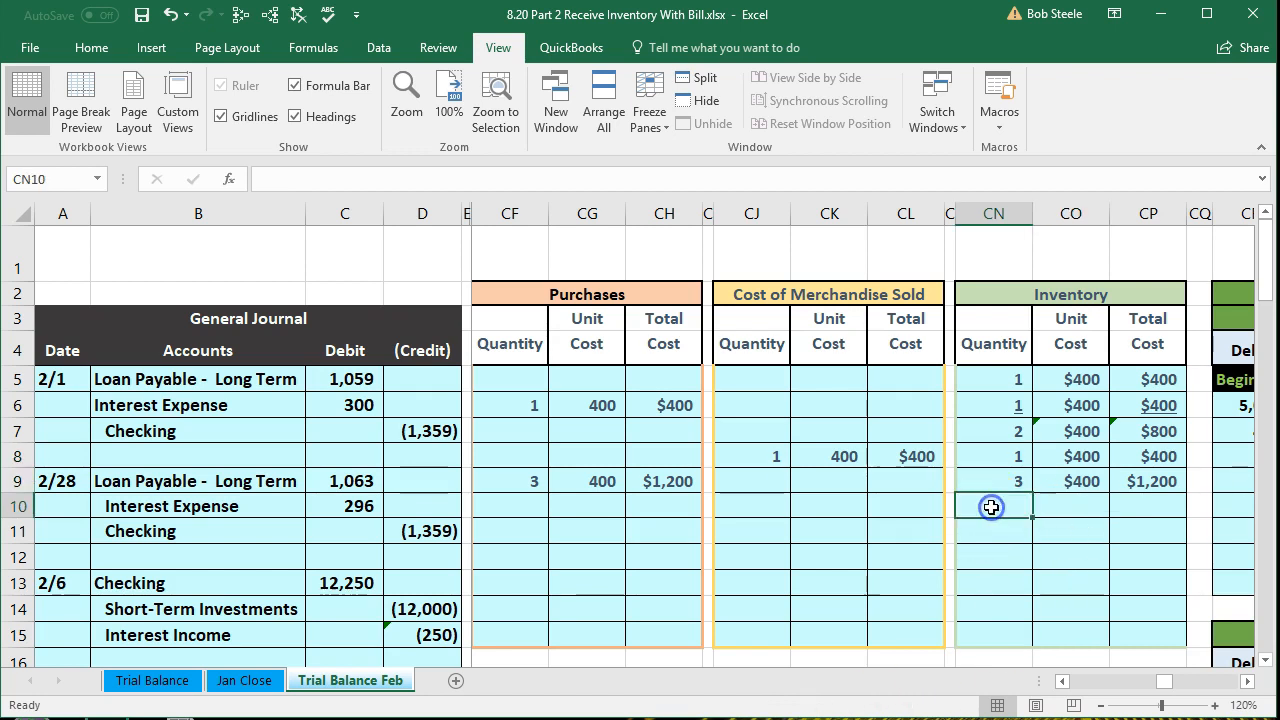
pyautogui.click(992, 482)
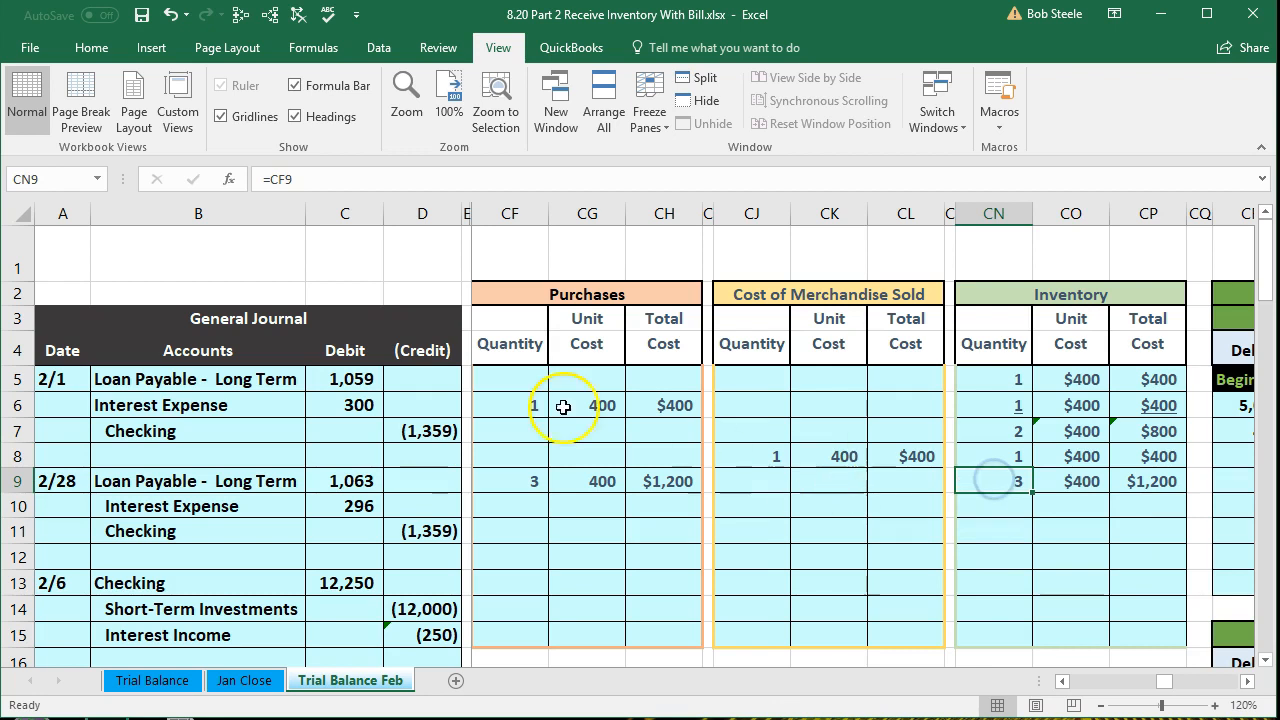
pyautogui.click(92, 48)
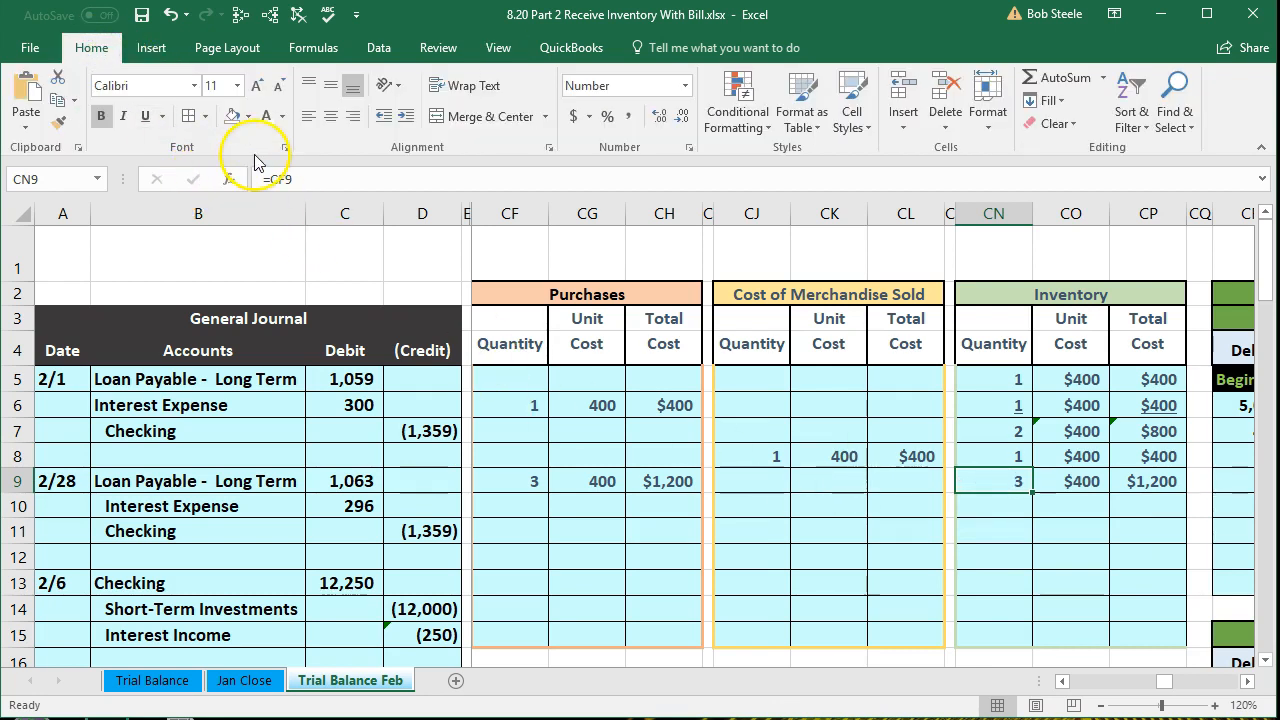
pyautogui.click(147, 118)
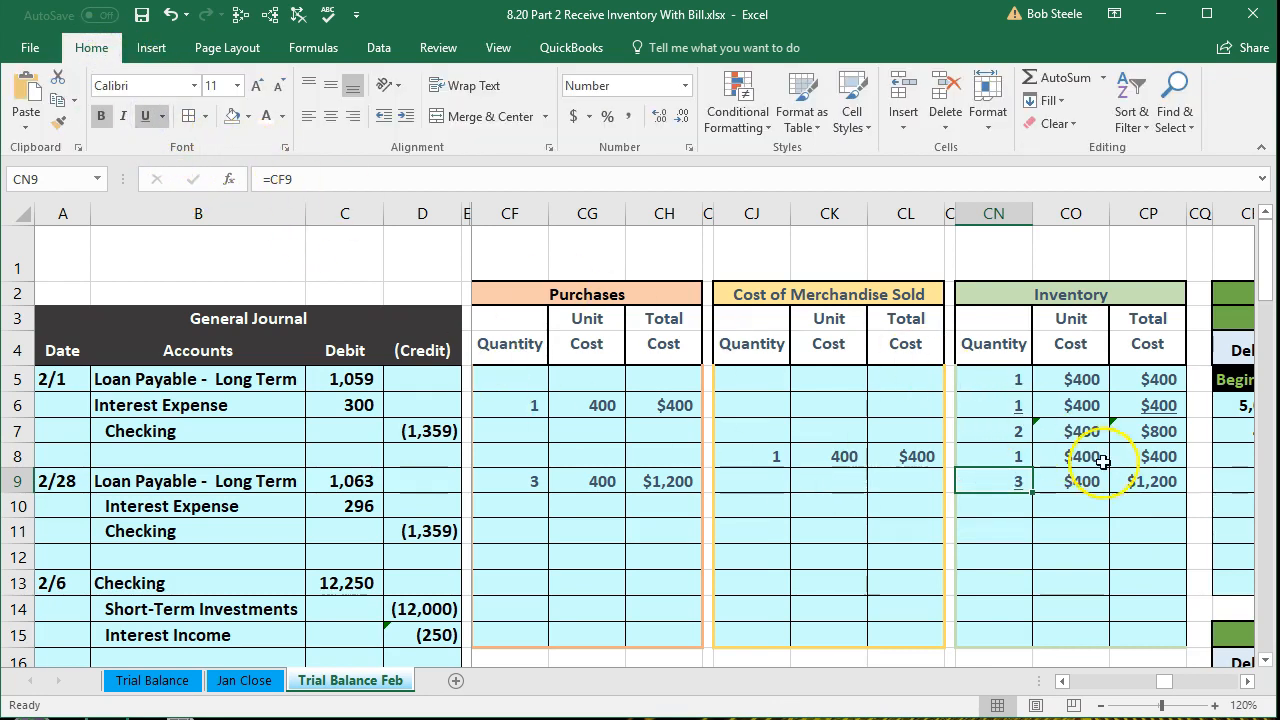
pyautogui.click(1136, 481)
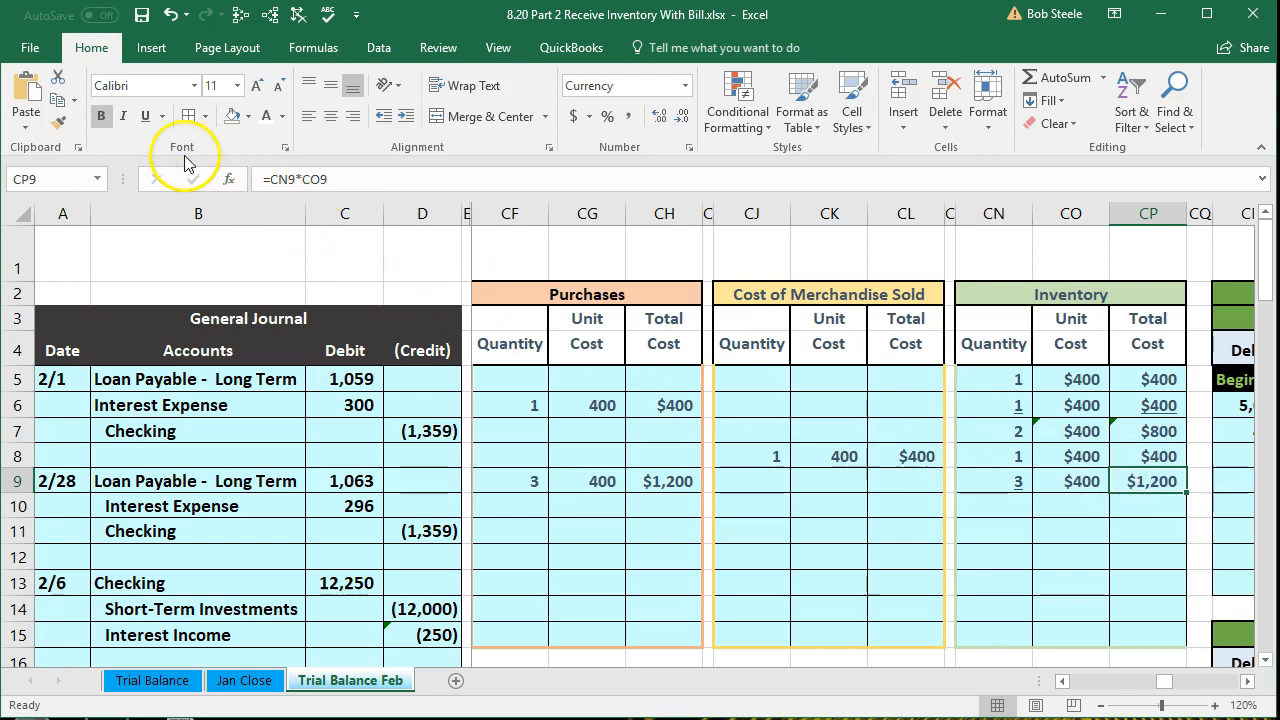
pyautogui.click(145, 117)
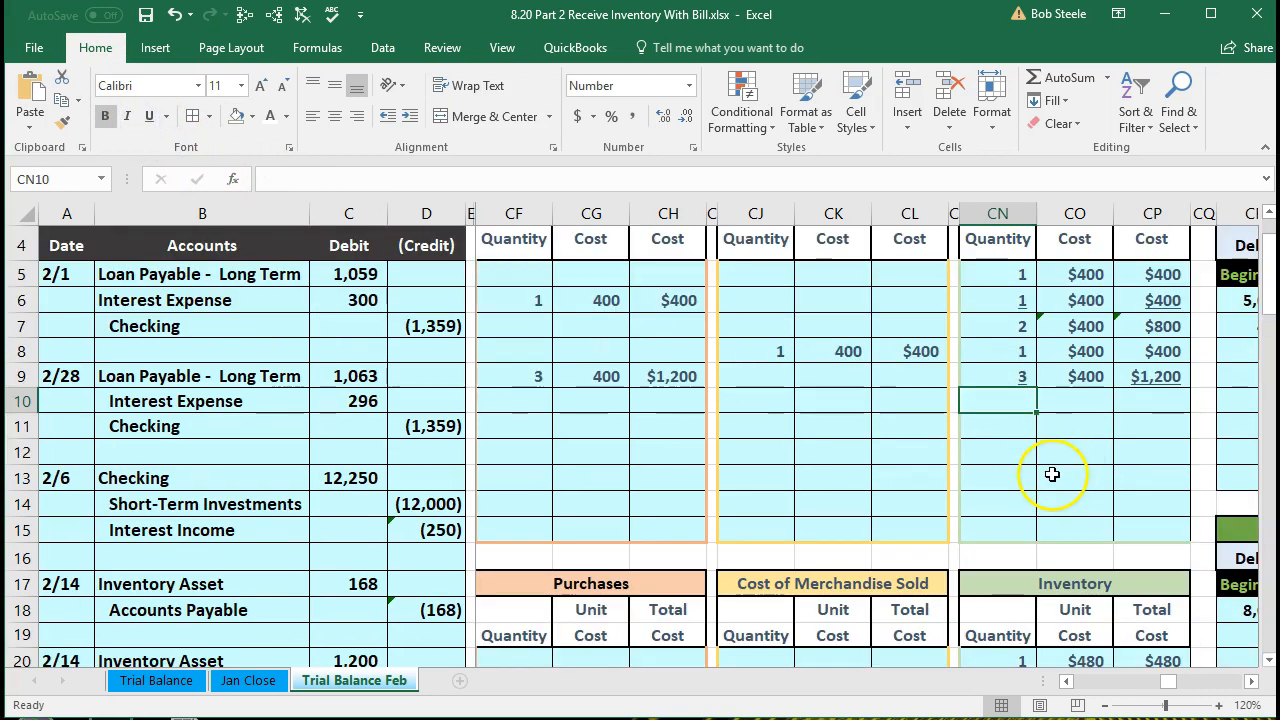
# - Review the ELP inventory quantity formulas in CN7 to CN9 and the inventory layers in rows 8 and 9
pyautogui.click(1000, 375)
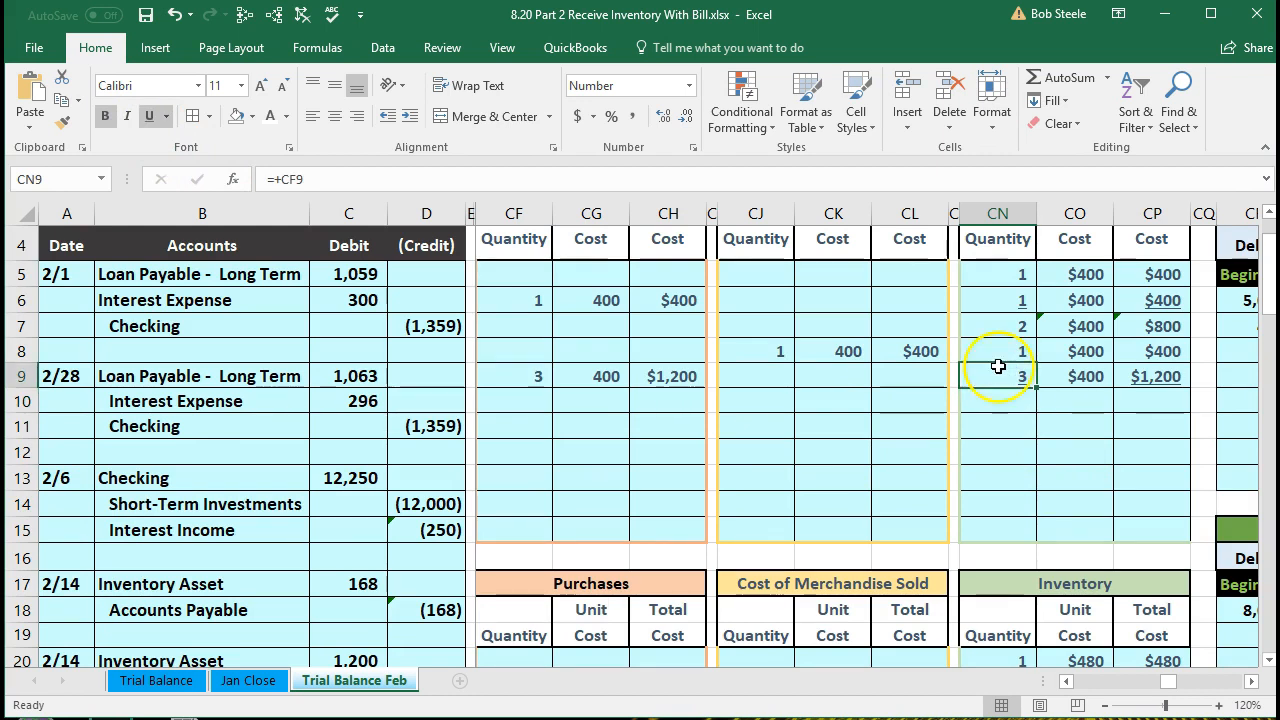
pyautogui.click(996, 350)
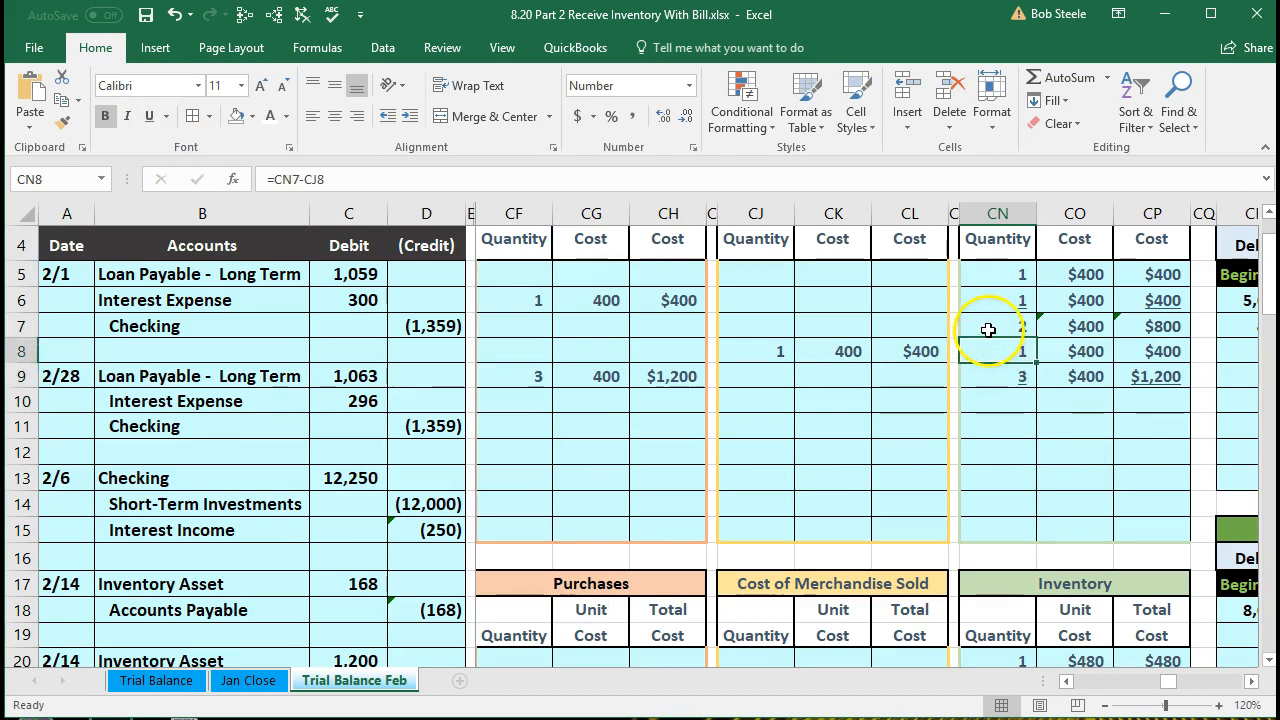
pyautogui.click(988, 326)
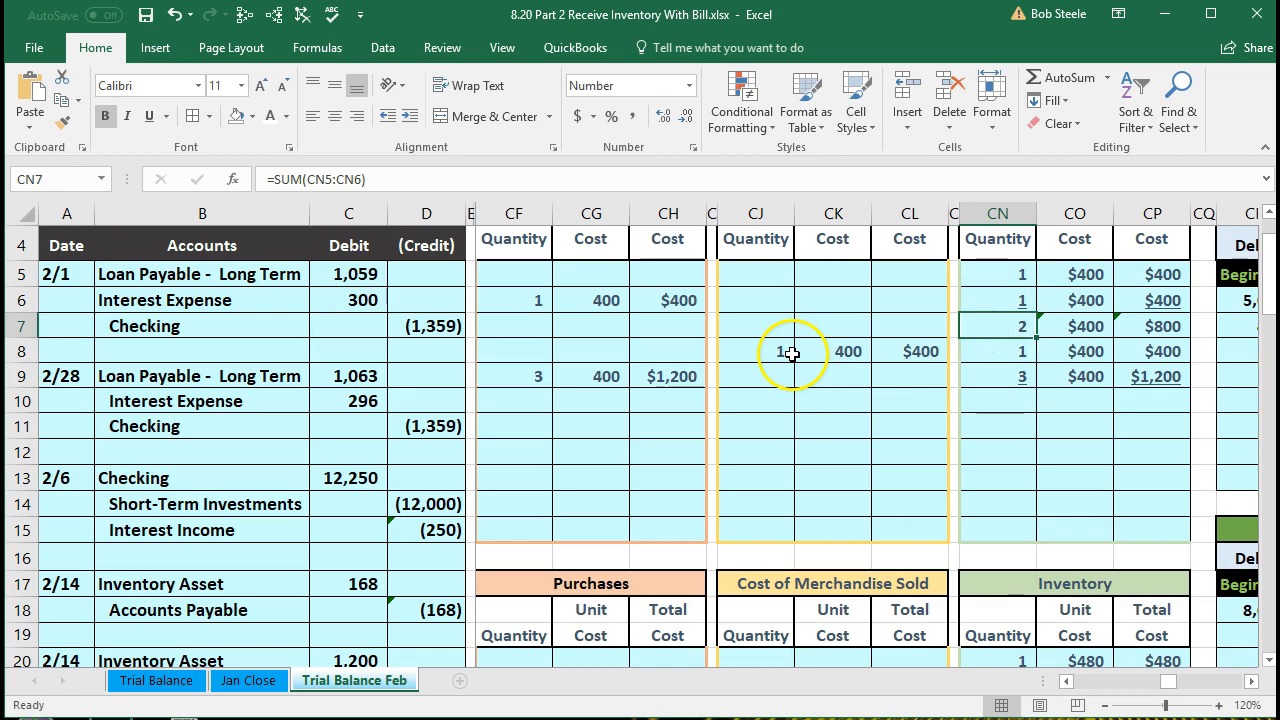
pyautogui.click(995, 349)
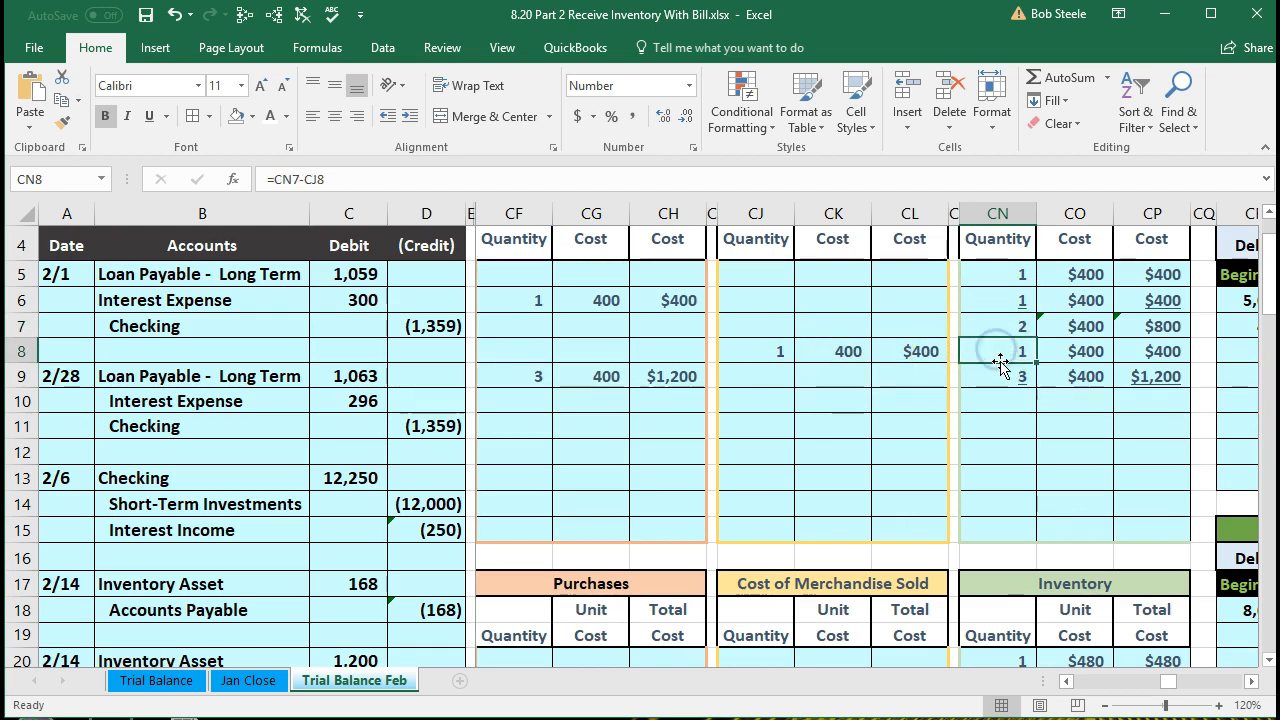
pyautogui.click(1001, 370)
pyautogui.click(1031, 350)
pyautogui.moveTo(1031, 350); pyautogui.dragTo(1131, 372)
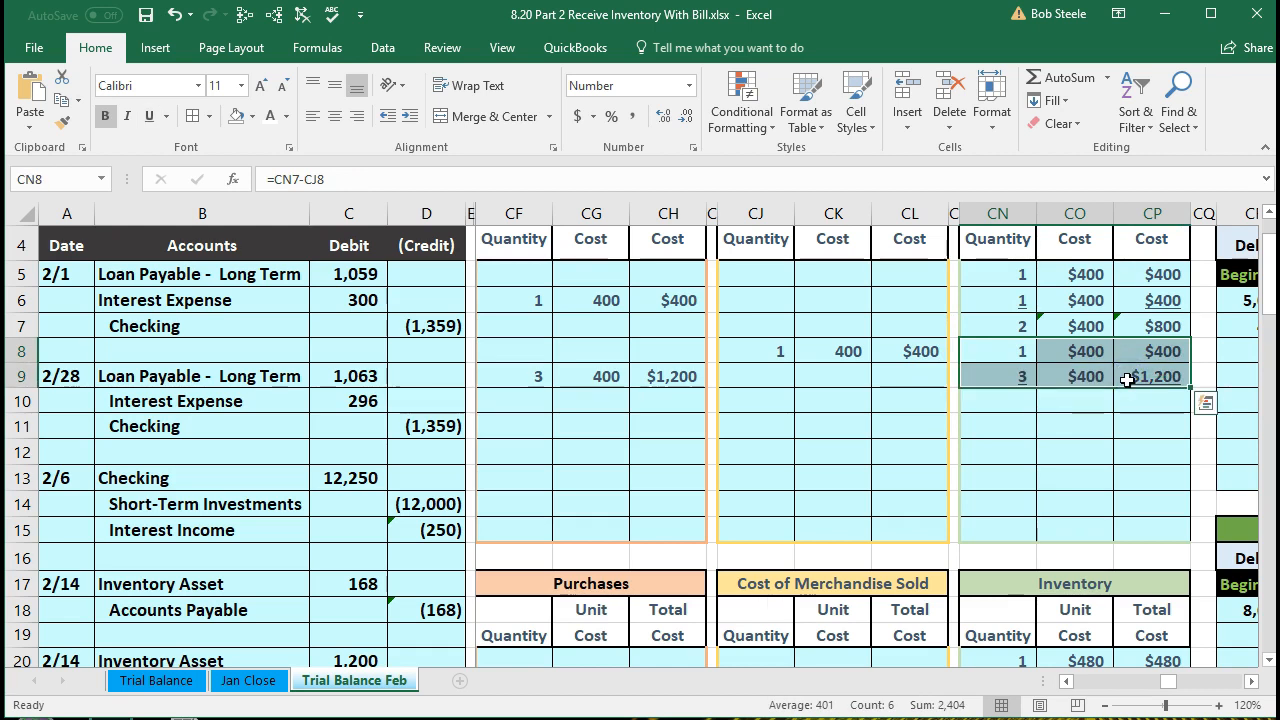
# - Total the ELP inventory quantities in CN10 with a SUM of CN8:CN9
pyautogui.click(1017, 403)
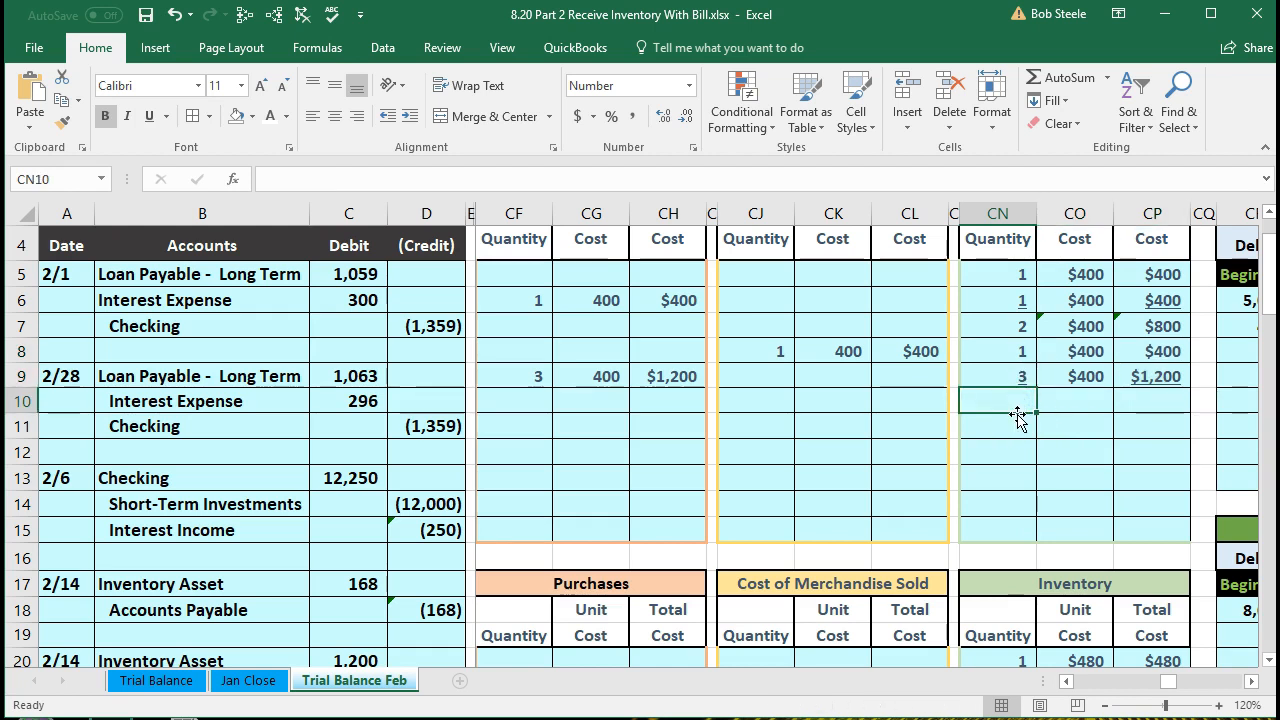
pyautogui.write('=sum')
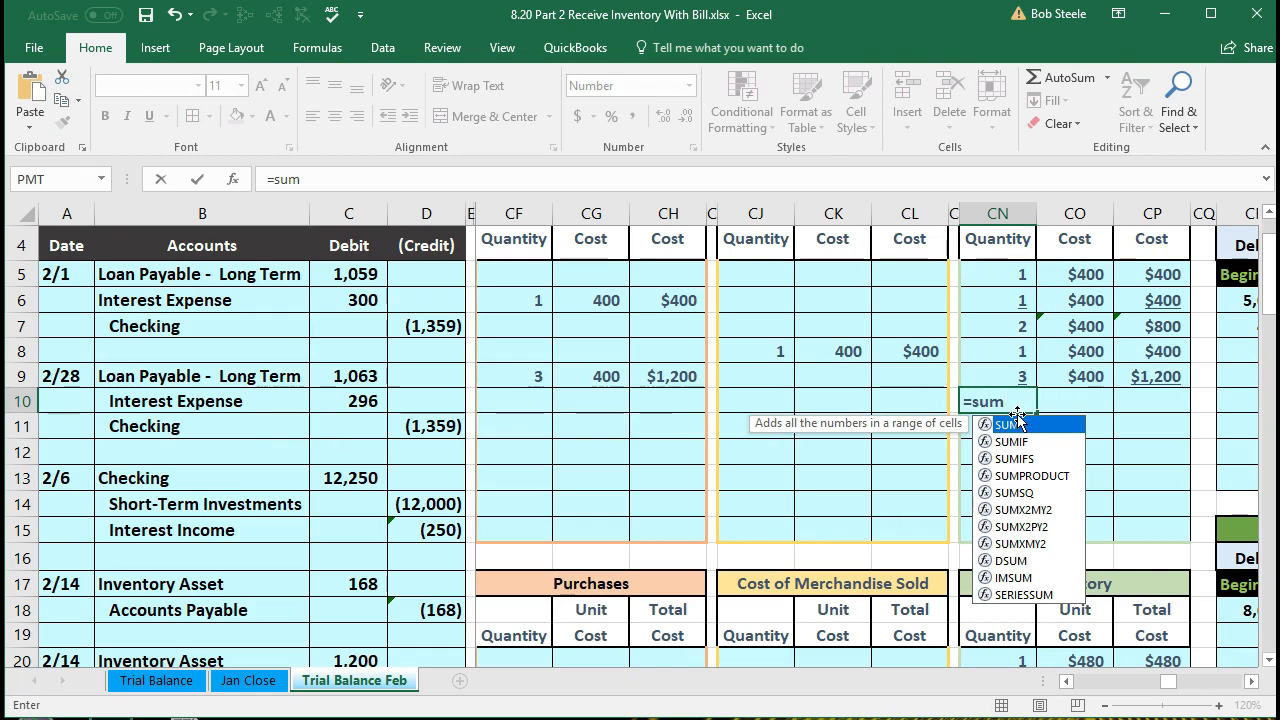
pyautogui.doubleClick(1013, 426)
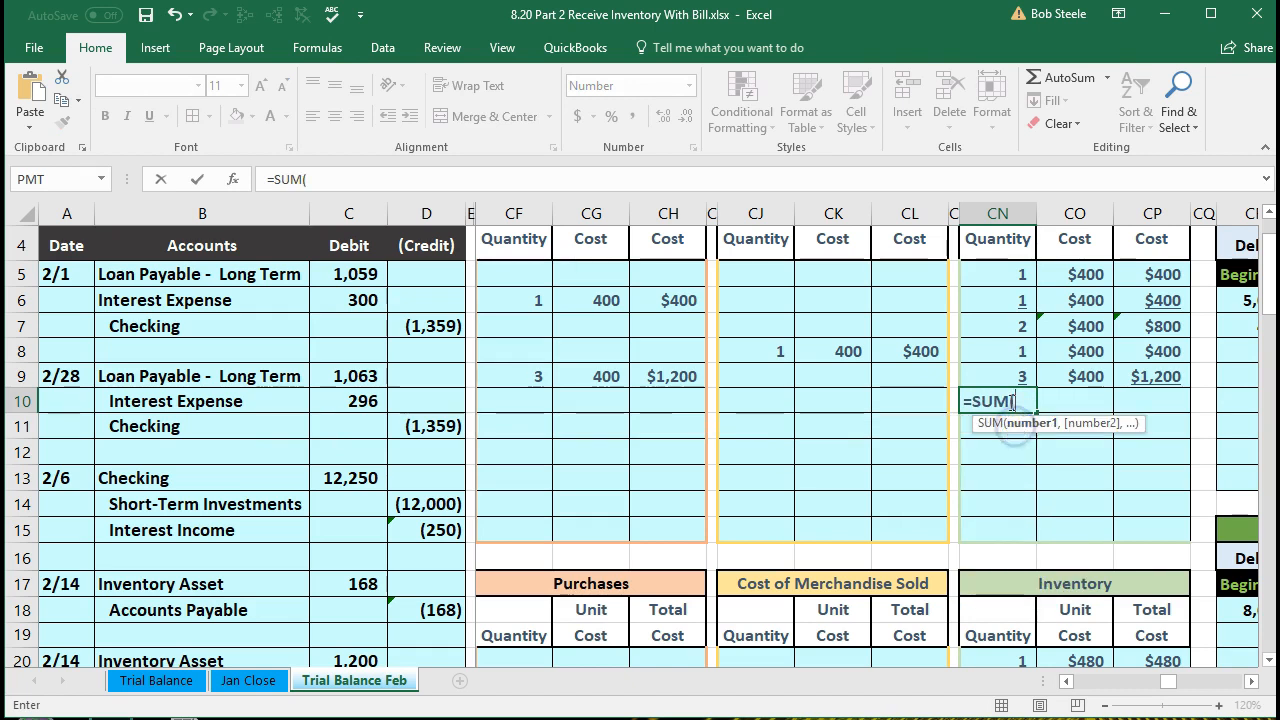
pyautogui.click(991, 352)
pyautogui.moveTo(991, 362); pyautogui.dragTo(991, 369)
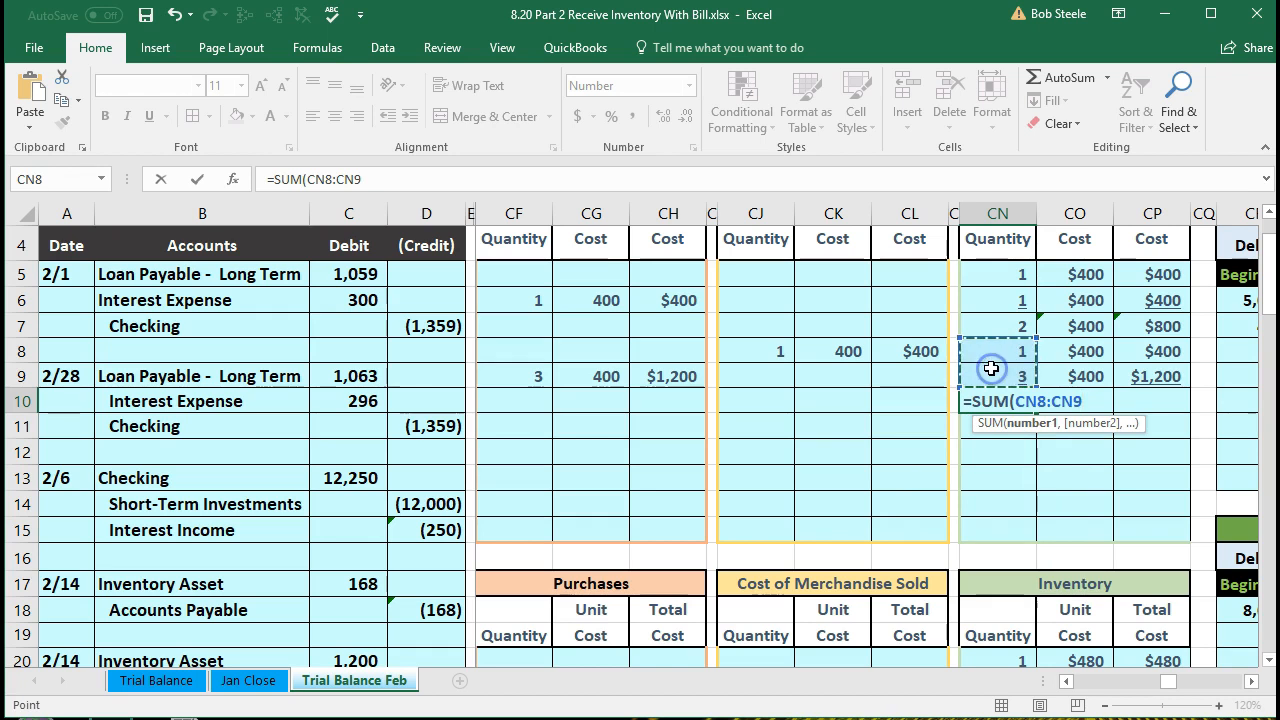
pyautogui.press('Return')
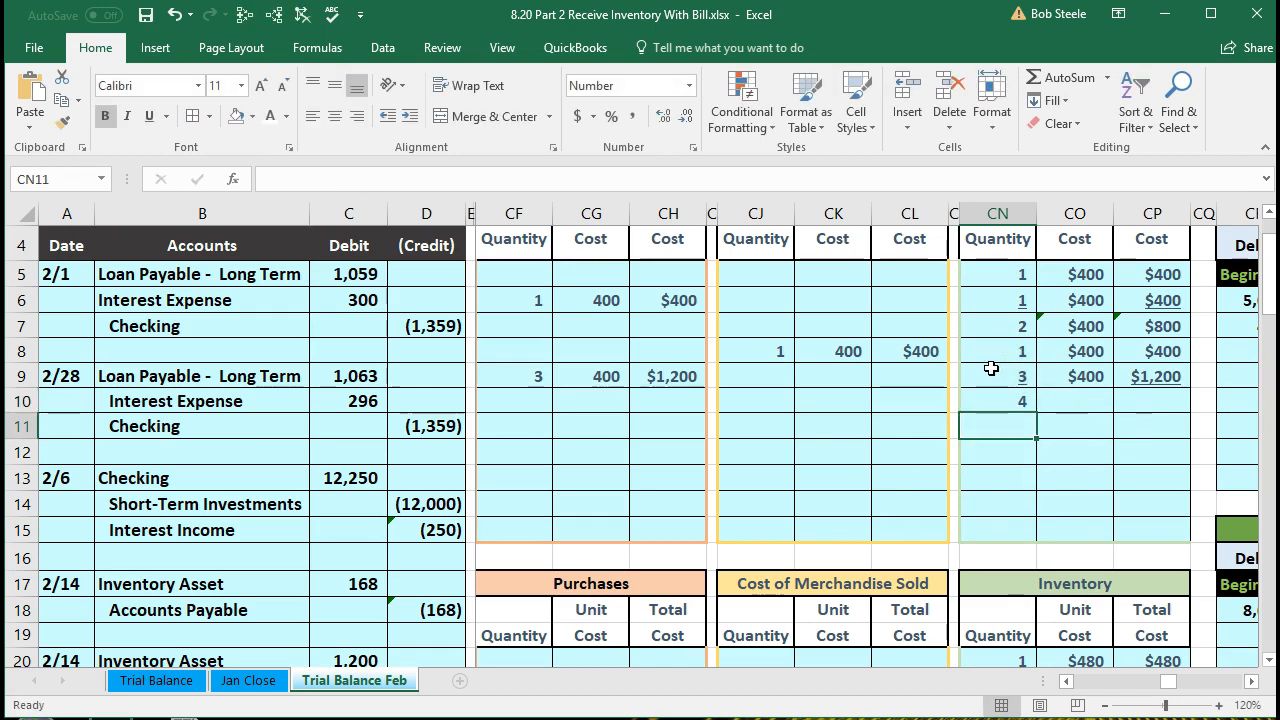
# - Total the ELP inventory costs in CP10 with a SUM of CP8:CP9
pyautogui.click(1086, 394)
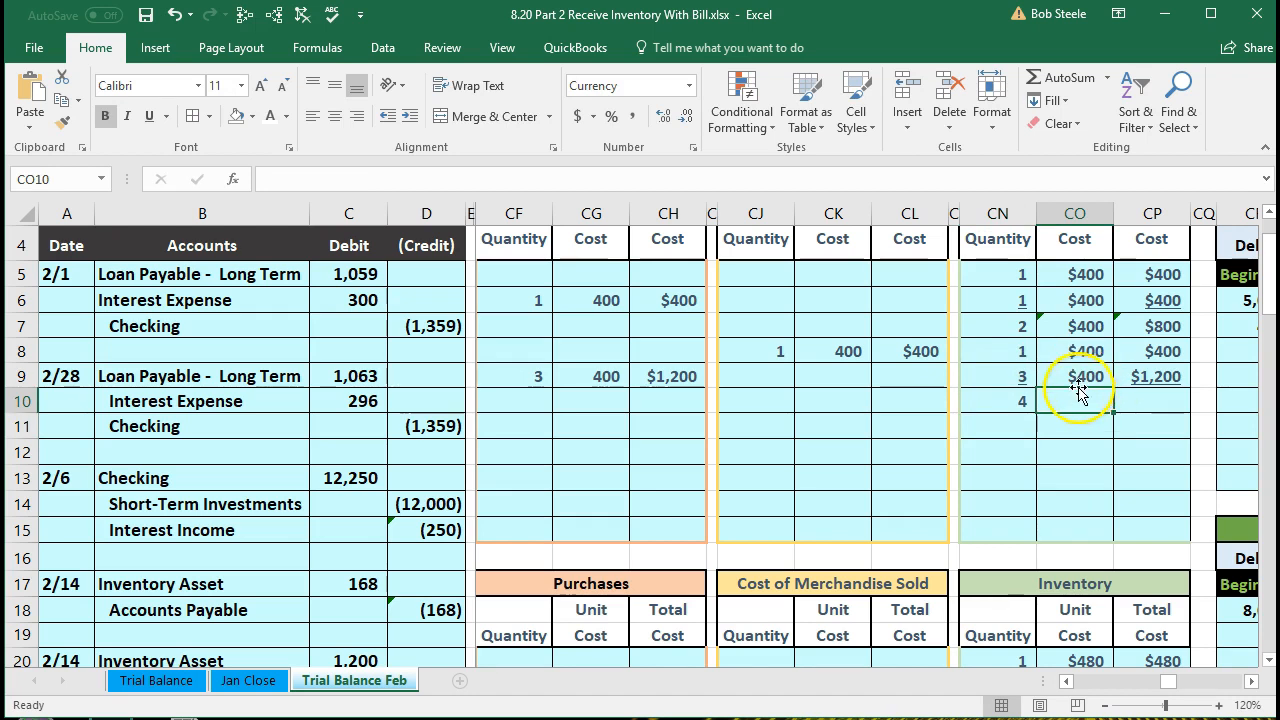
pyautogui.click(1141, 402)
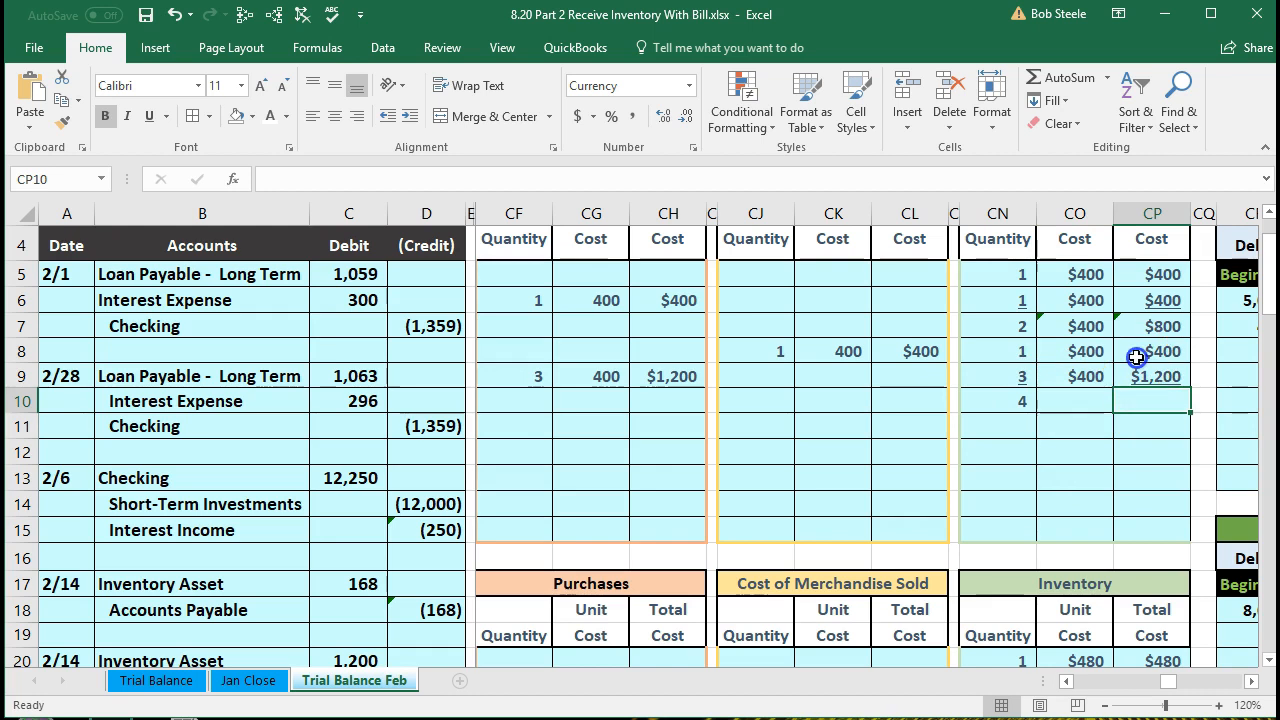
pyautogui.click(1137, 357)
pyautogui.moveTo(1137, 357); pyautogui.dragTo(1137, 371)
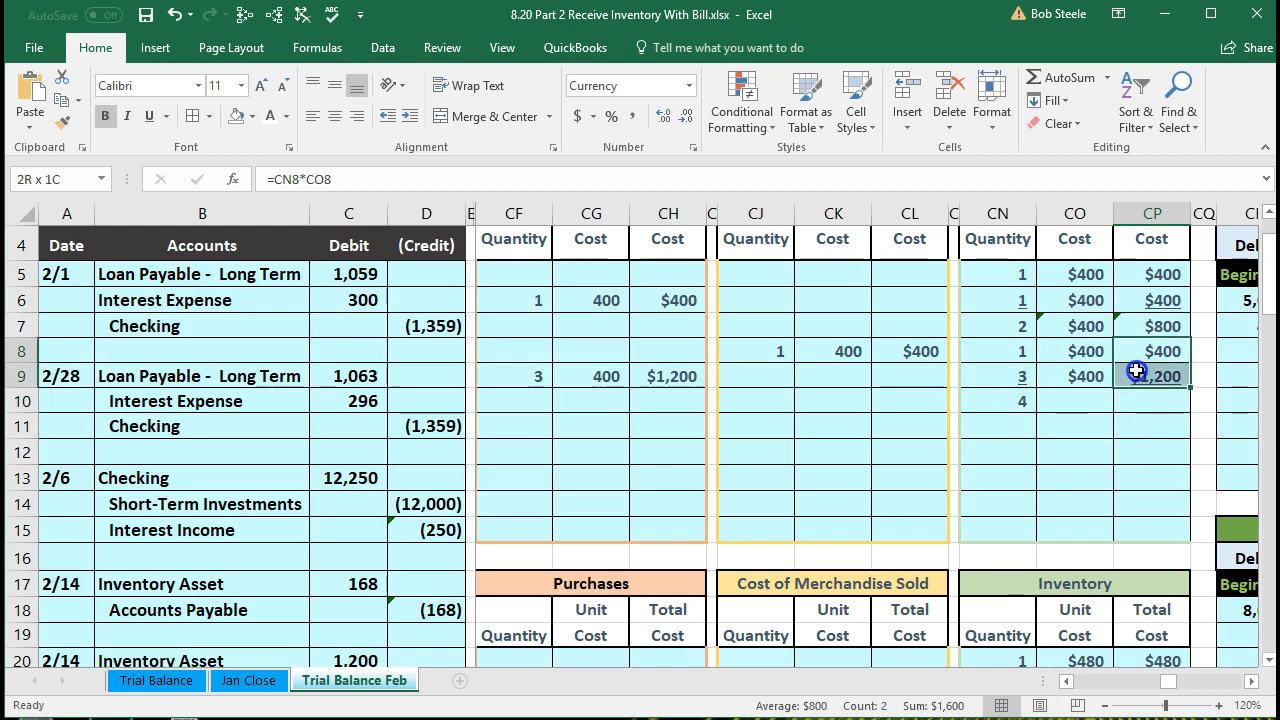
pyautogui.click(1148, 396)
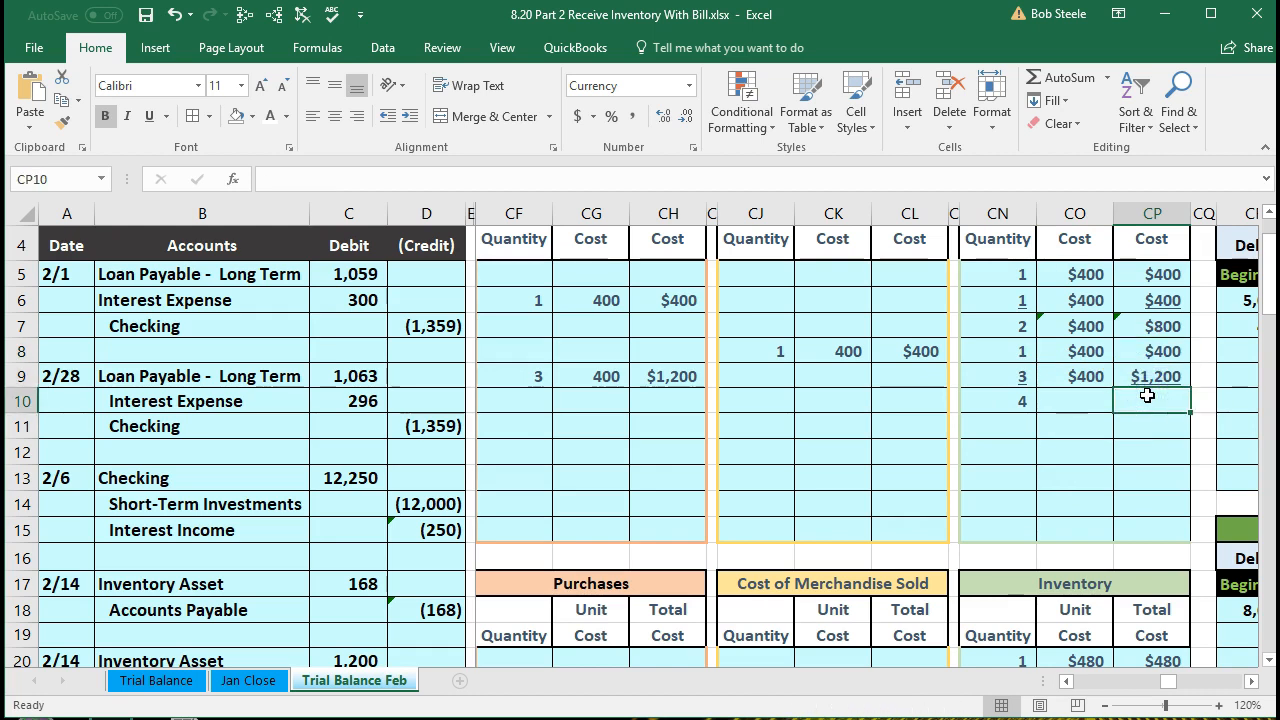
pyautogui.write('=sum')
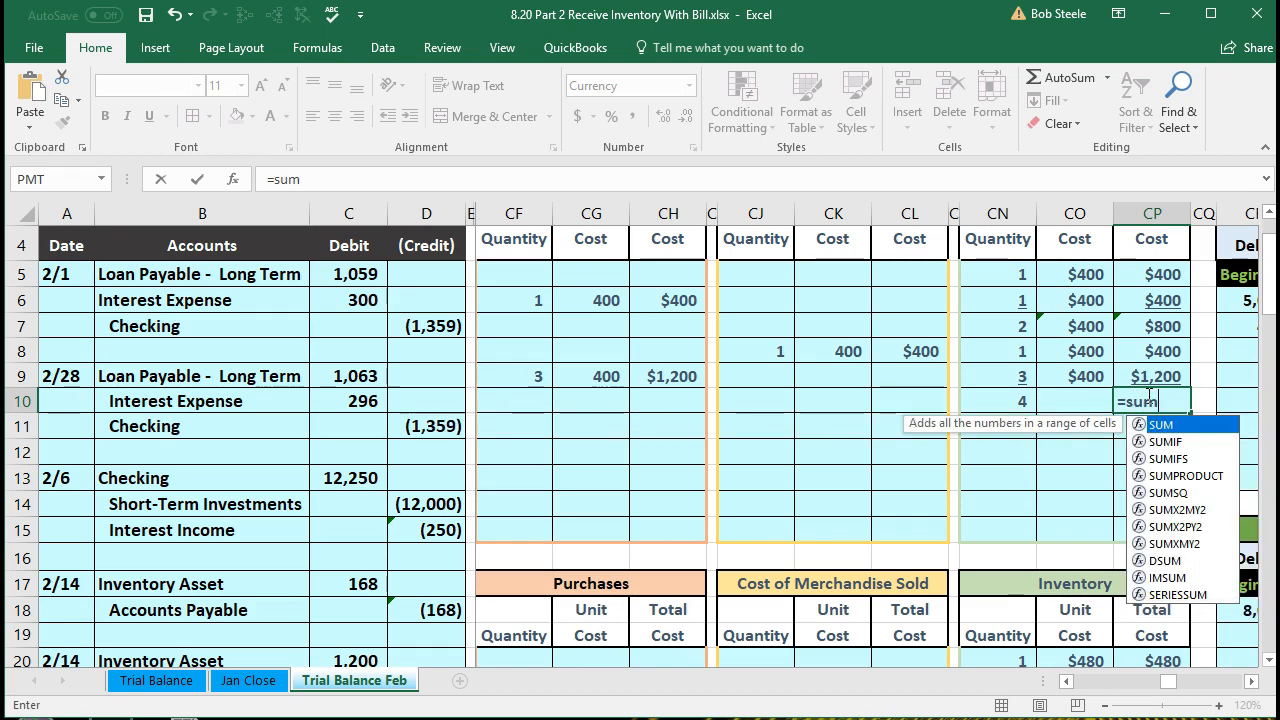
pyautogui.press('Tab')
pyautogui.click(1152, 349)
pyautogui.moveTo(1152, 354); pyautogui.dragTo(1151, 371)
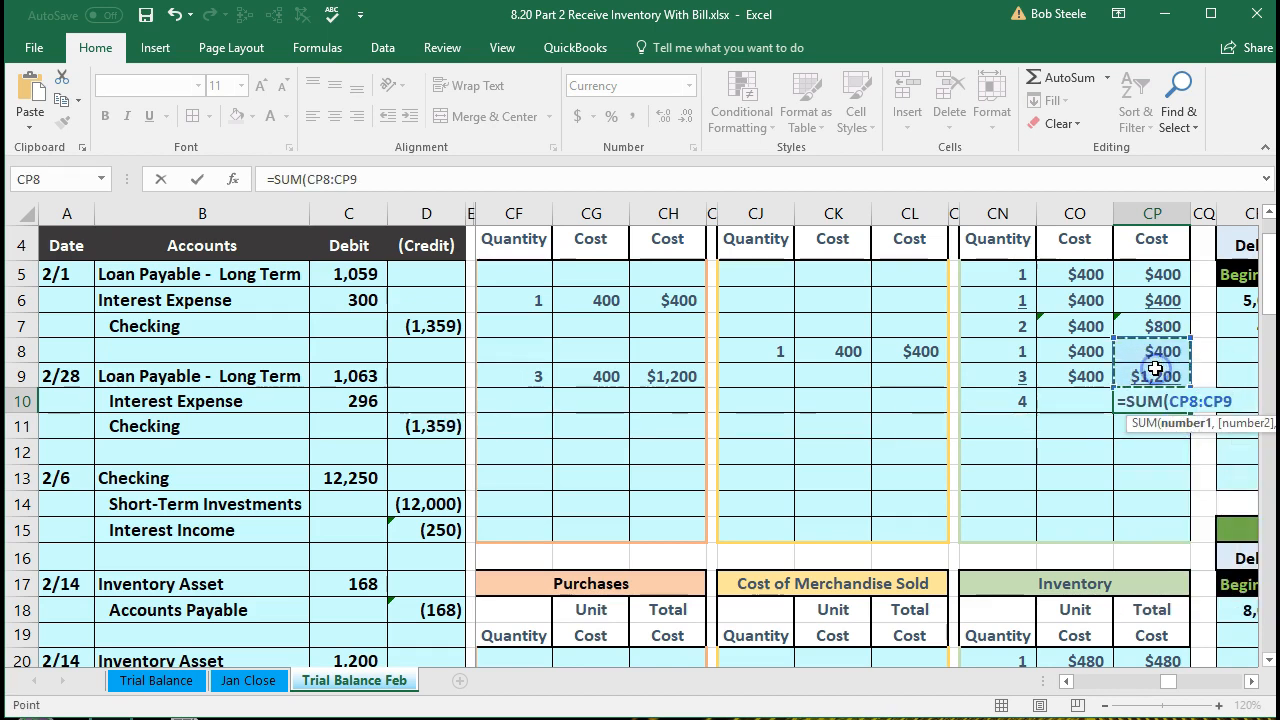
pyautogui.press('Return')
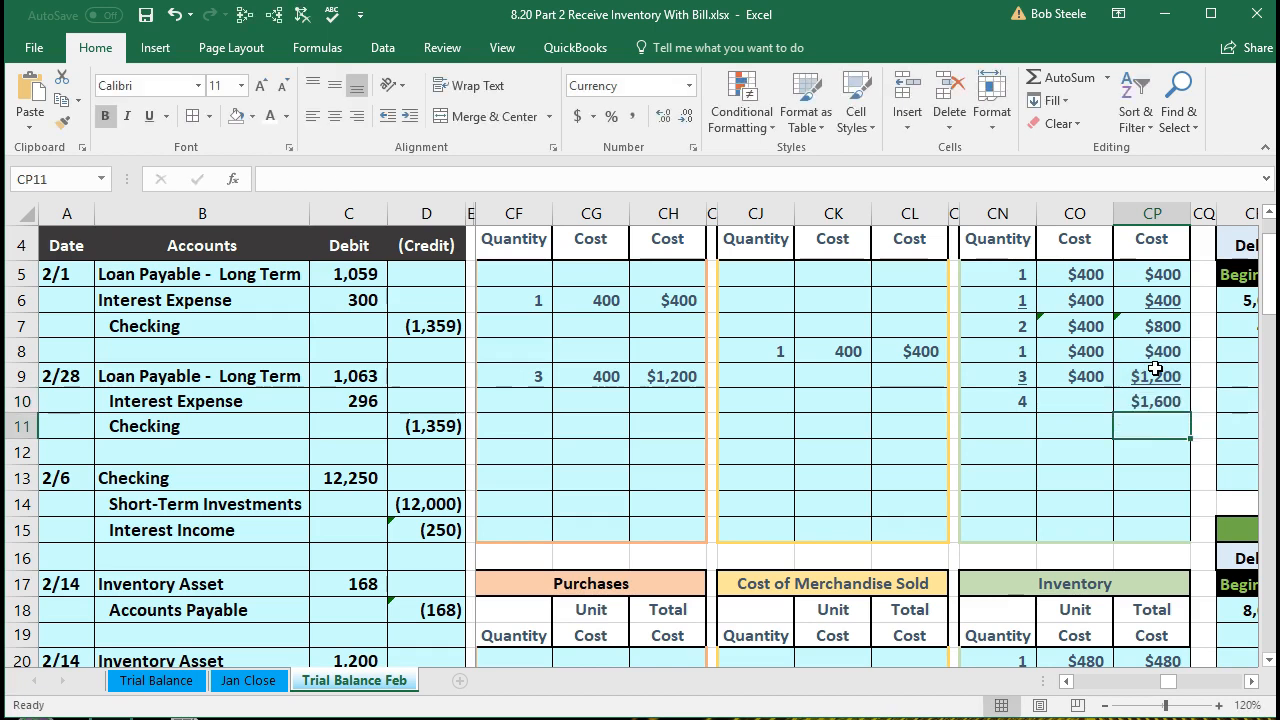
pyautogui.click(1143, 403)
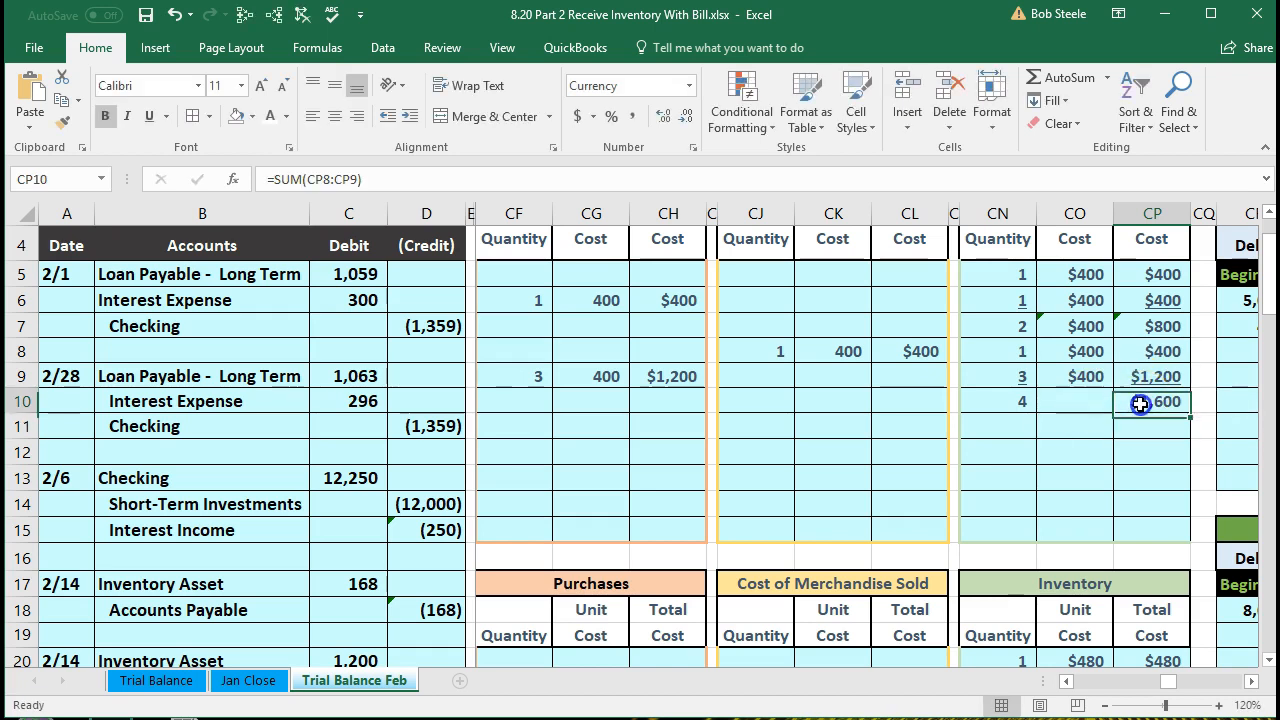
# - Calculate the average ELP unit cost in CO10 by dividing the total cost in CP10 by the quantity in CN10
pyautogui.click(1012, 398)
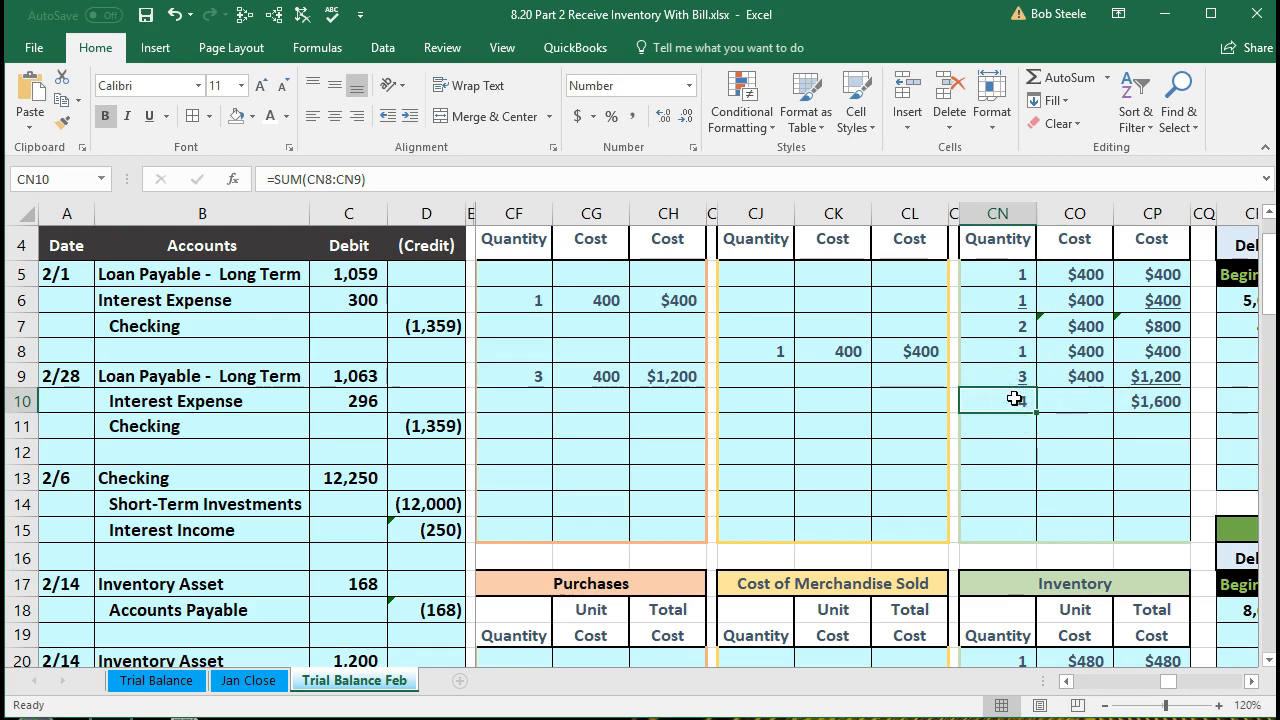
pyautogui.click(1154, 402)
pyautogui.click(1018, 402)
pyautogui.click(1090, 403)
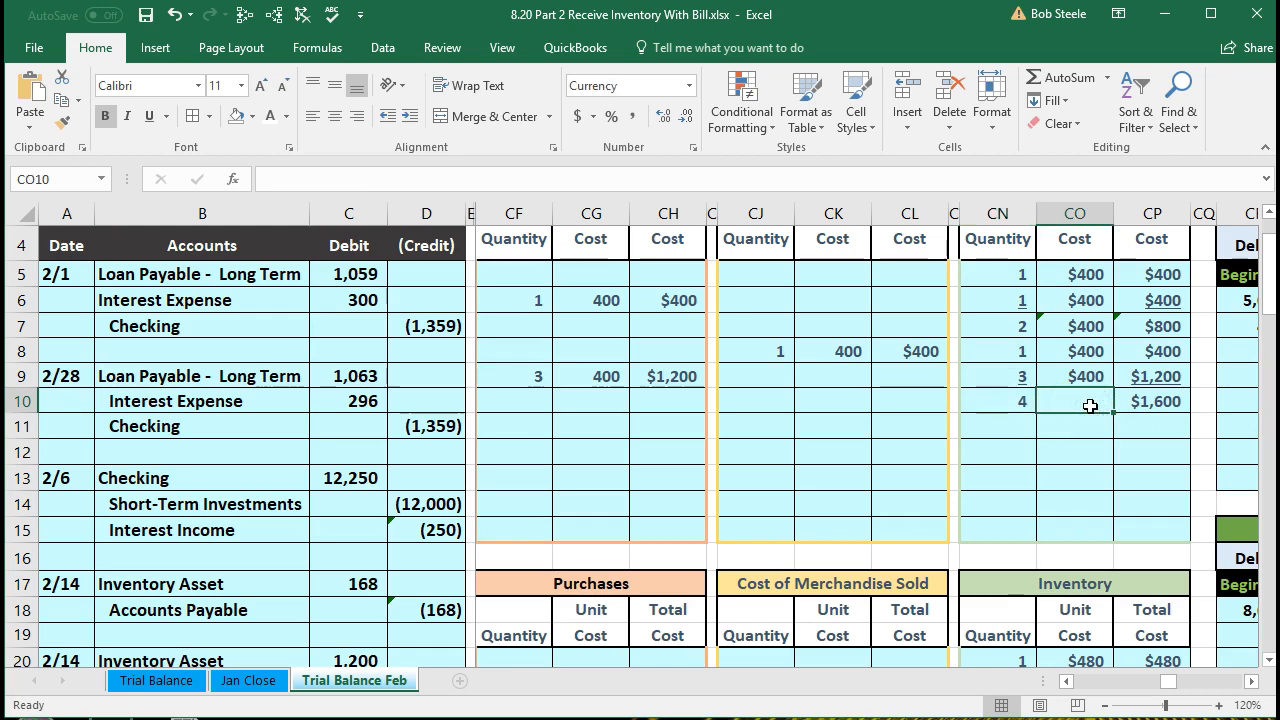
pyautogui.write('=')
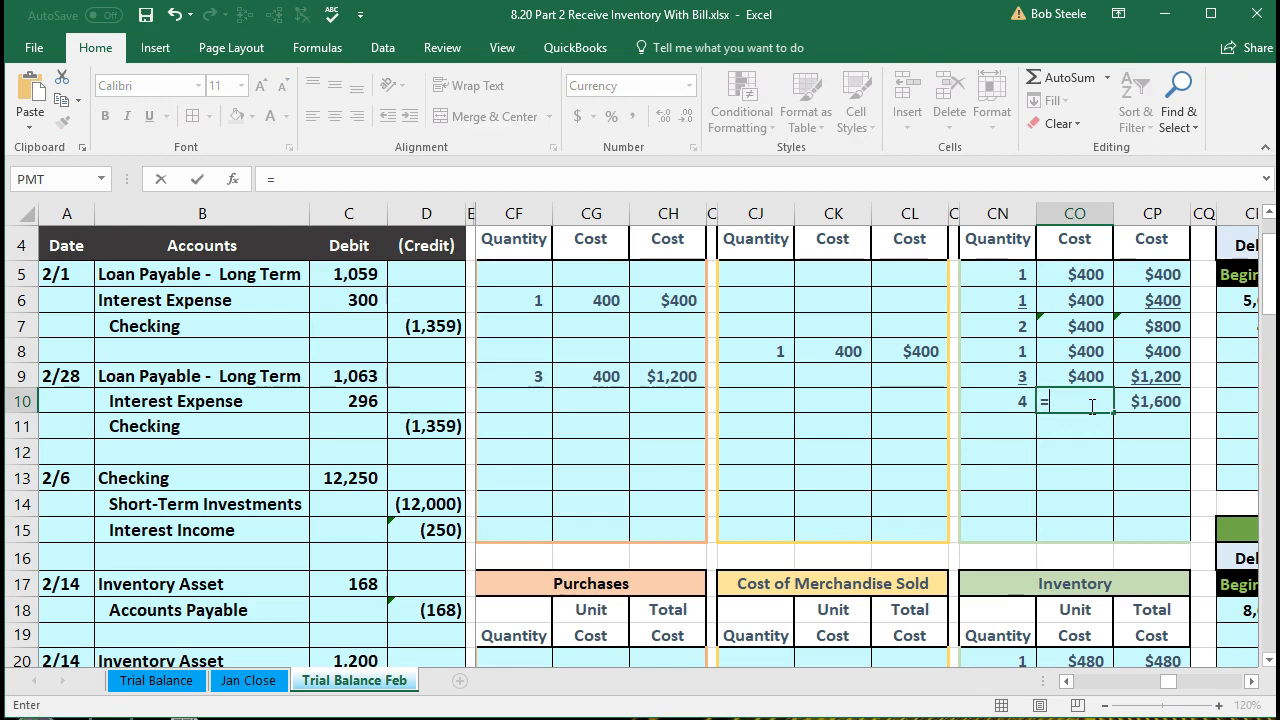
pyautogui.click(1146, 404)
pyautogui.write('/')
pyautogui.click(1015, 405)
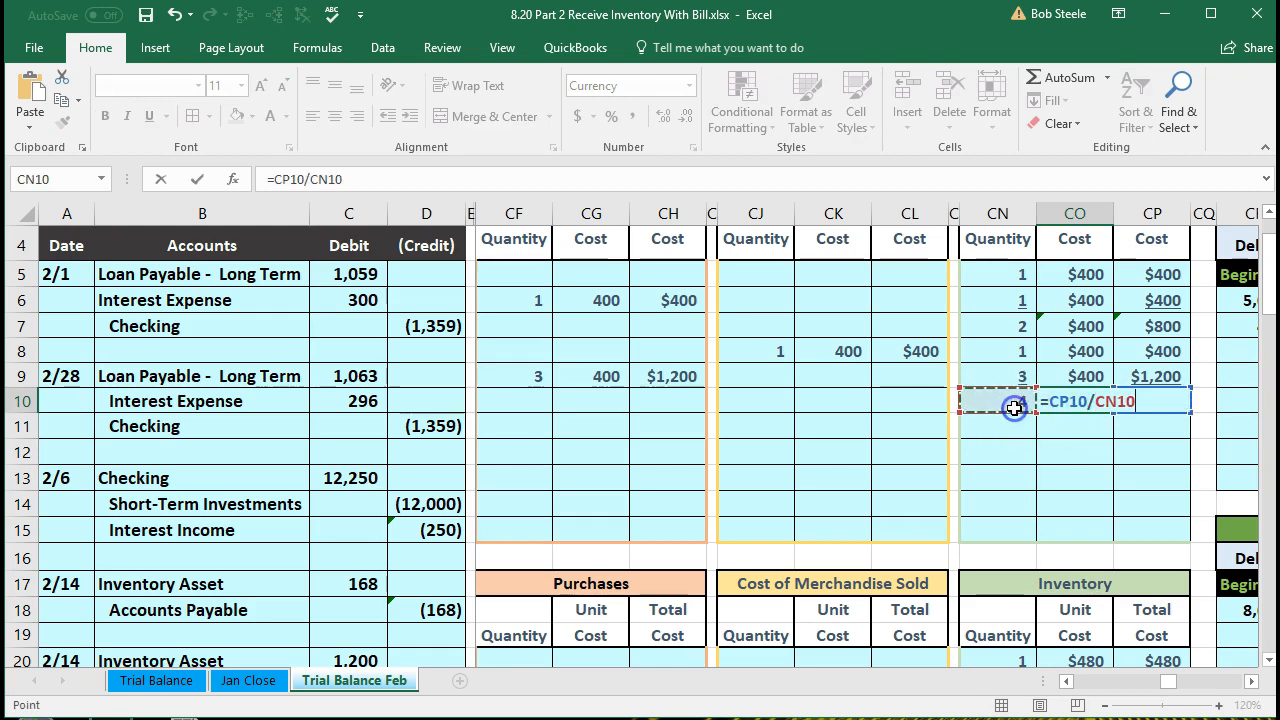
pyautogui.press('Return')
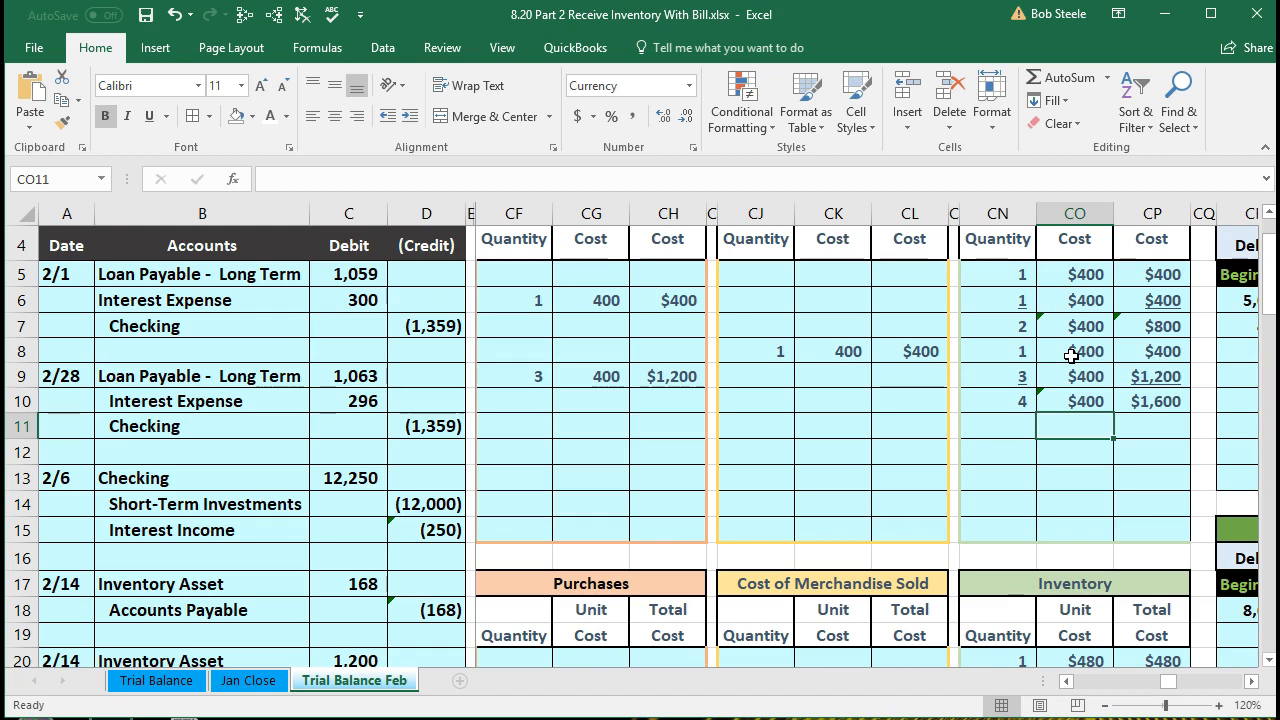
# - Review the ELP inventory layers in rows 8 and 9 against the combined quantity, unit cost and total cost in row 10
pyautogui.moveTo(1074, 351); pyautogui.dragTo(1085, 371)
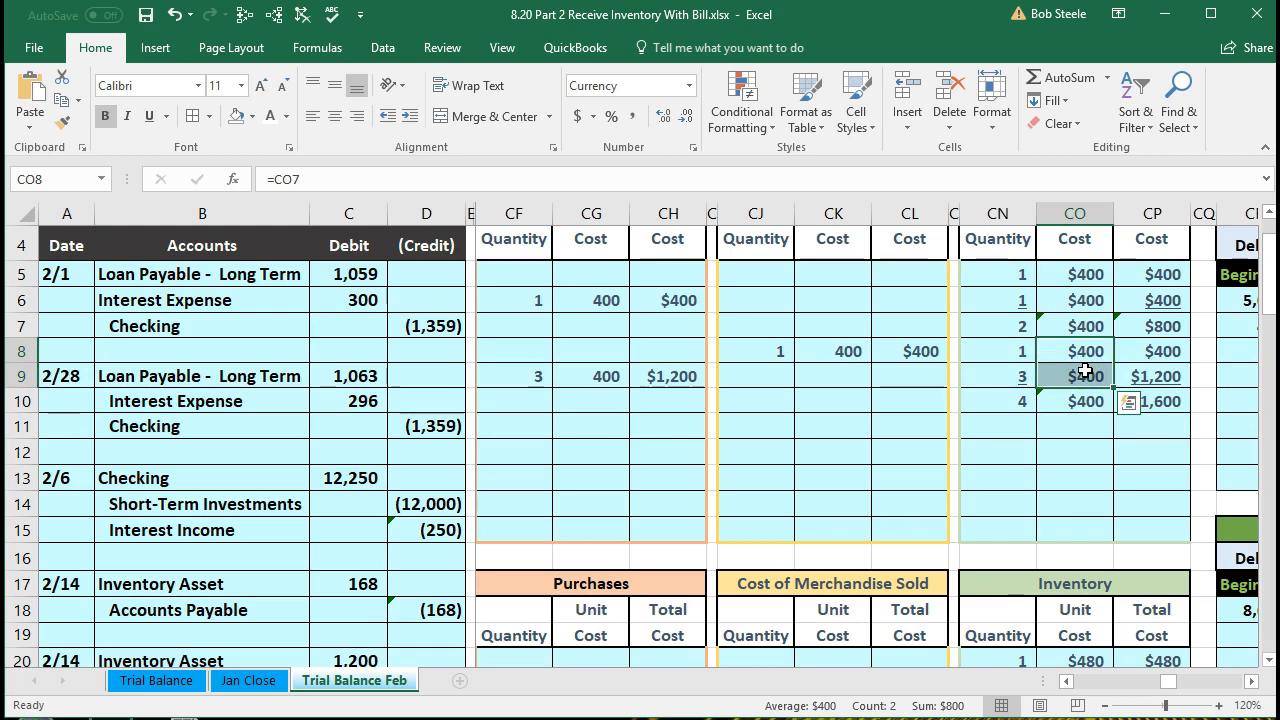
pyautogui.click(1085, 400)
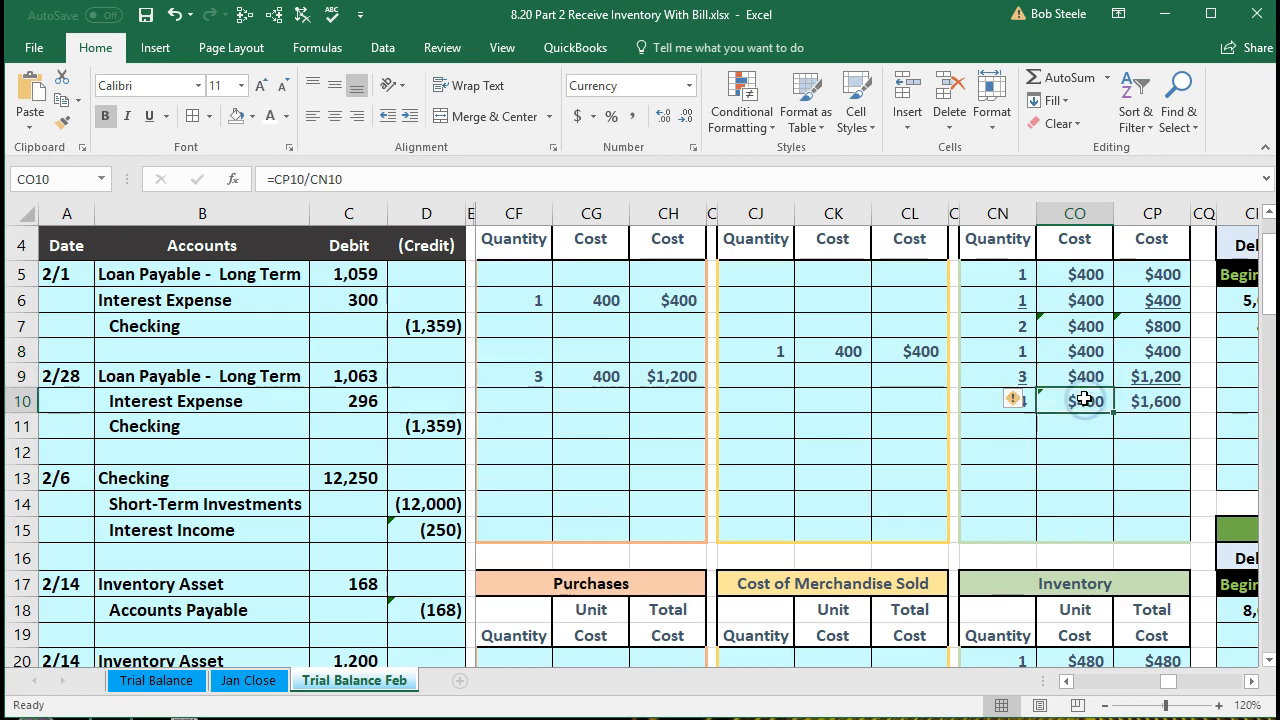
pyautogui.click(1085, 376)
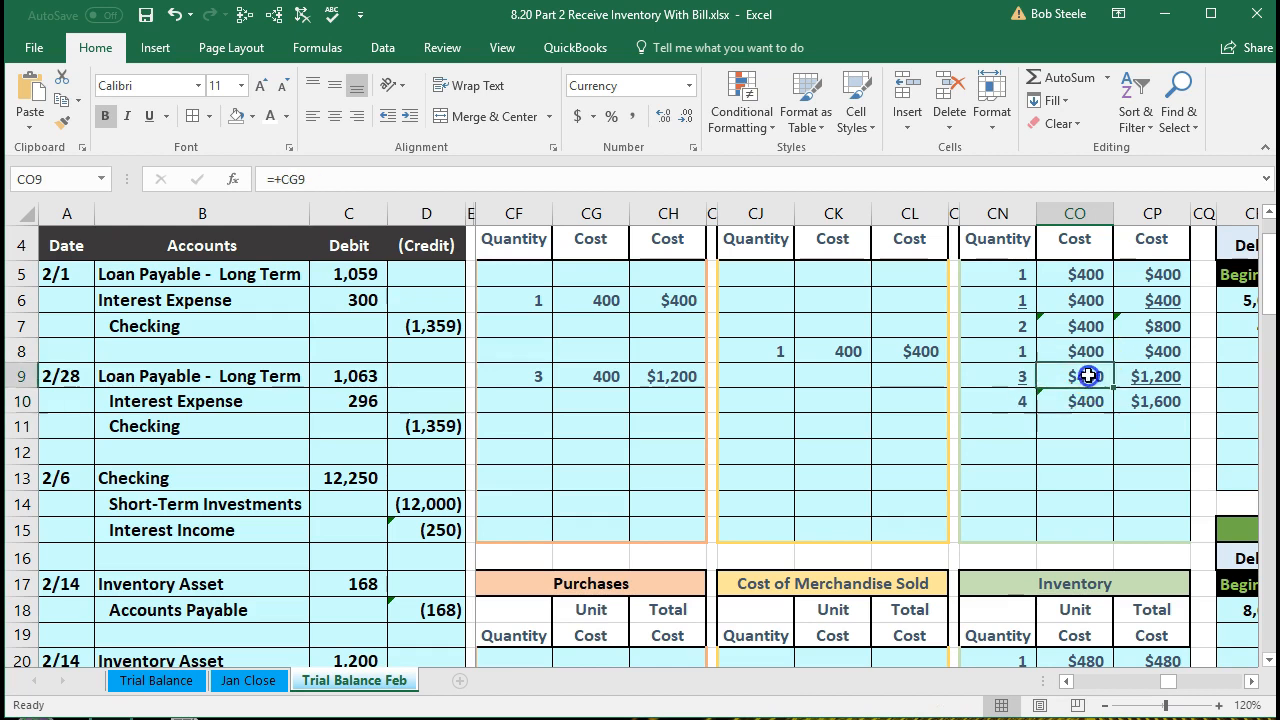
pyautogui.click(1088, 351)
pyautogui.click(1090, 373)
pyautogui.moveTo(1010, 376); pyautogui.dragTo(1045, 348)
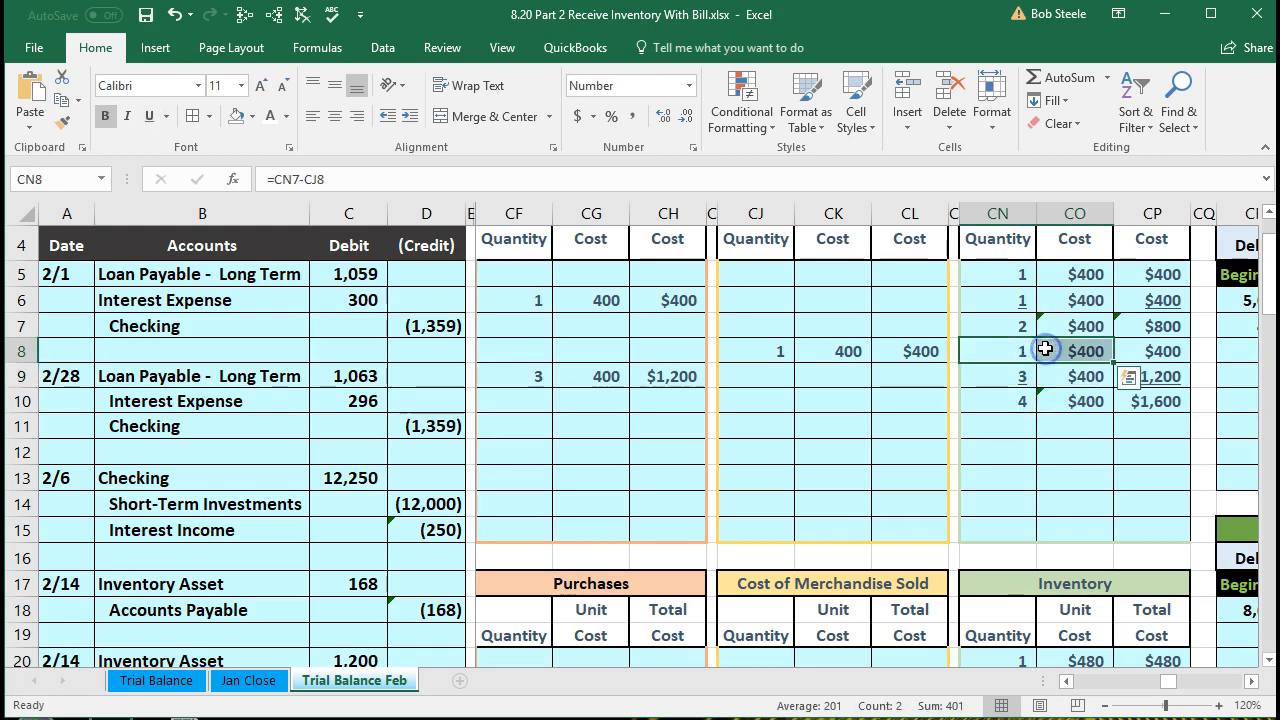
pyautogui.click(1172, 401)
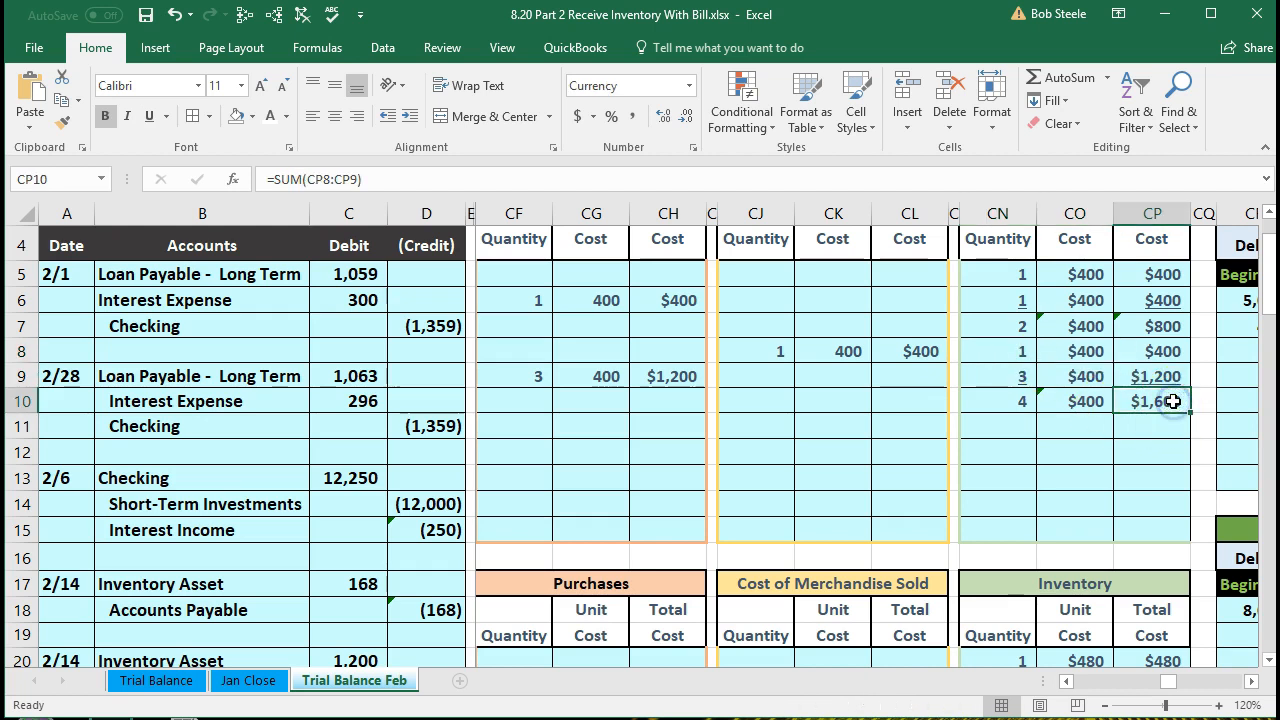
pyautogui.click(1020, 395)
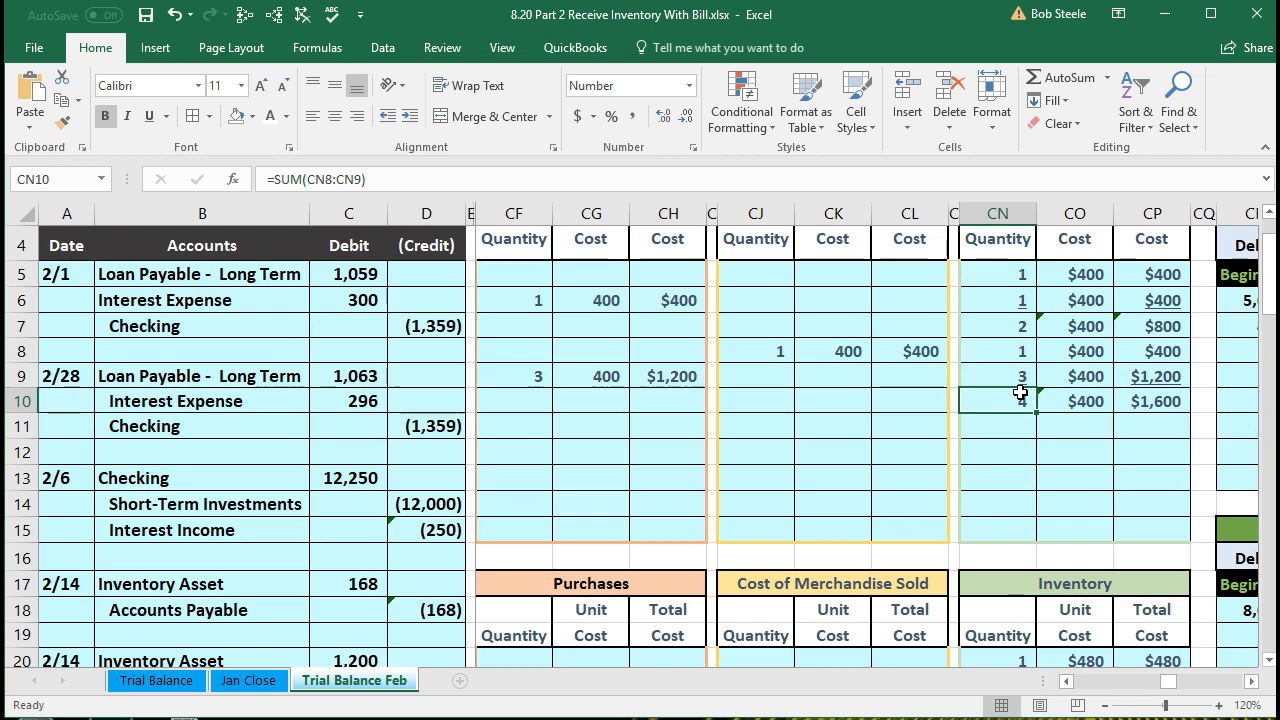
# - Change the first reference in the inventory subsidiary ledger total formula in CP93 to CP10
pyautogui.scroll(-9, 1070, 440)
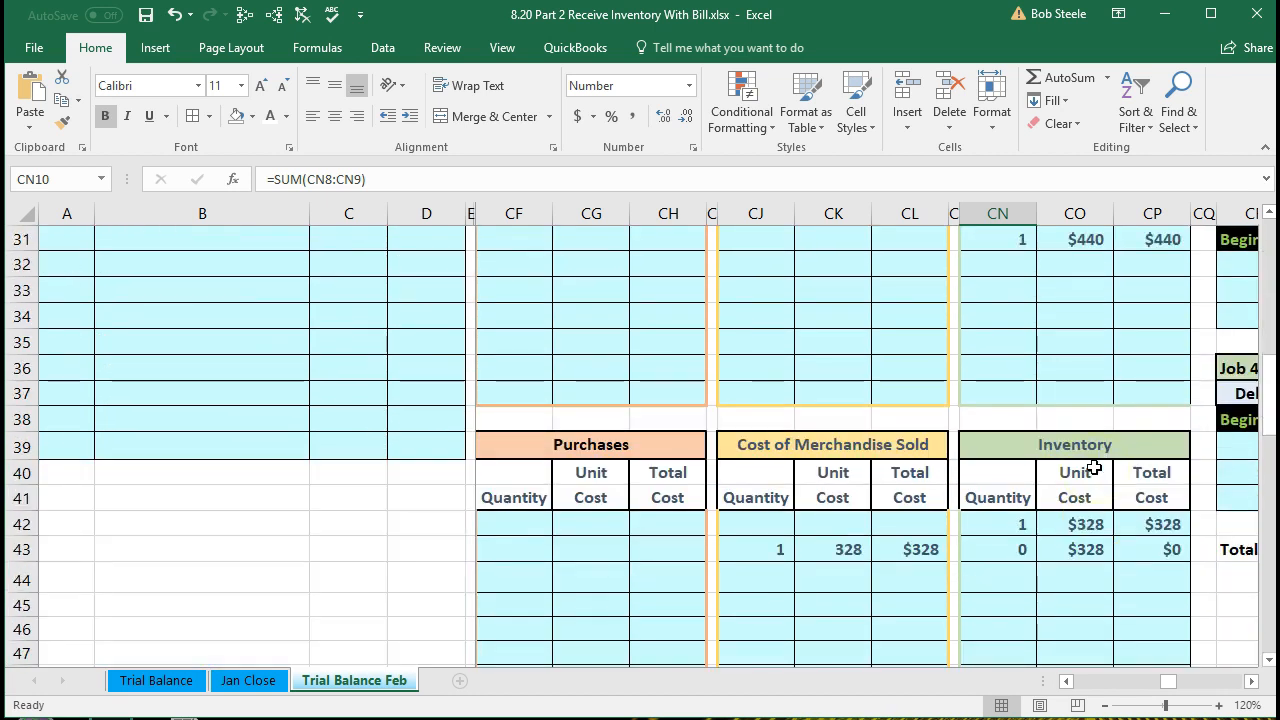
pyautogui.scroll(-17, 1094, 467)
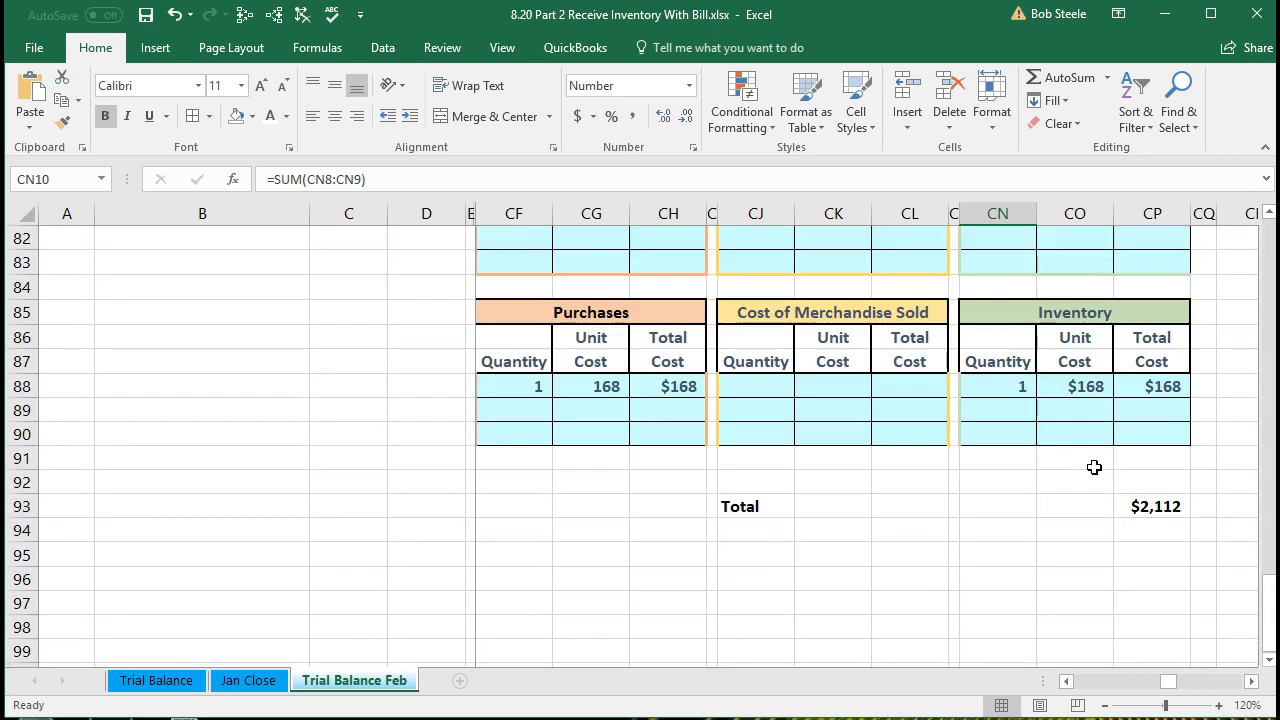
pyautogui.doubleClick(1152, 510)
pyautogui.scroll(14, 1088, 568)
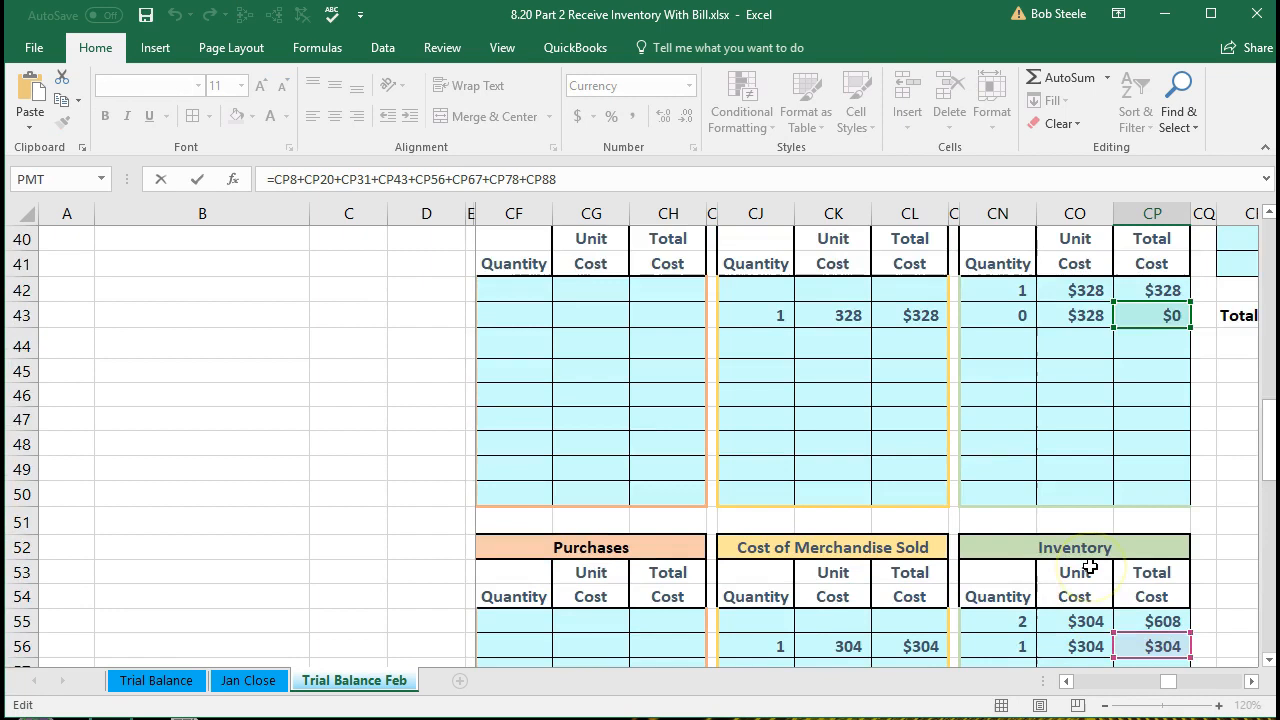
pyautogui.scroll(13, 1090, 567)
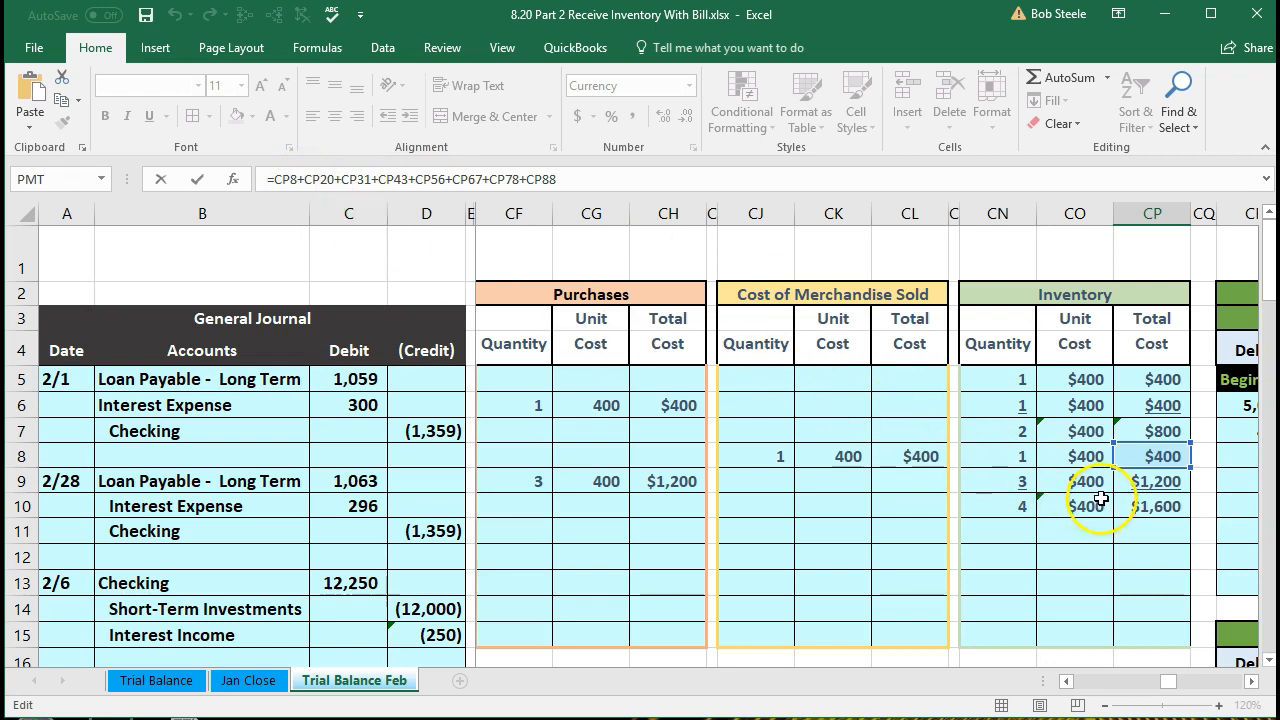
pyautogui.click(295, 177)
pyautogui.press('BackSpace')
pyautogui.write('10')
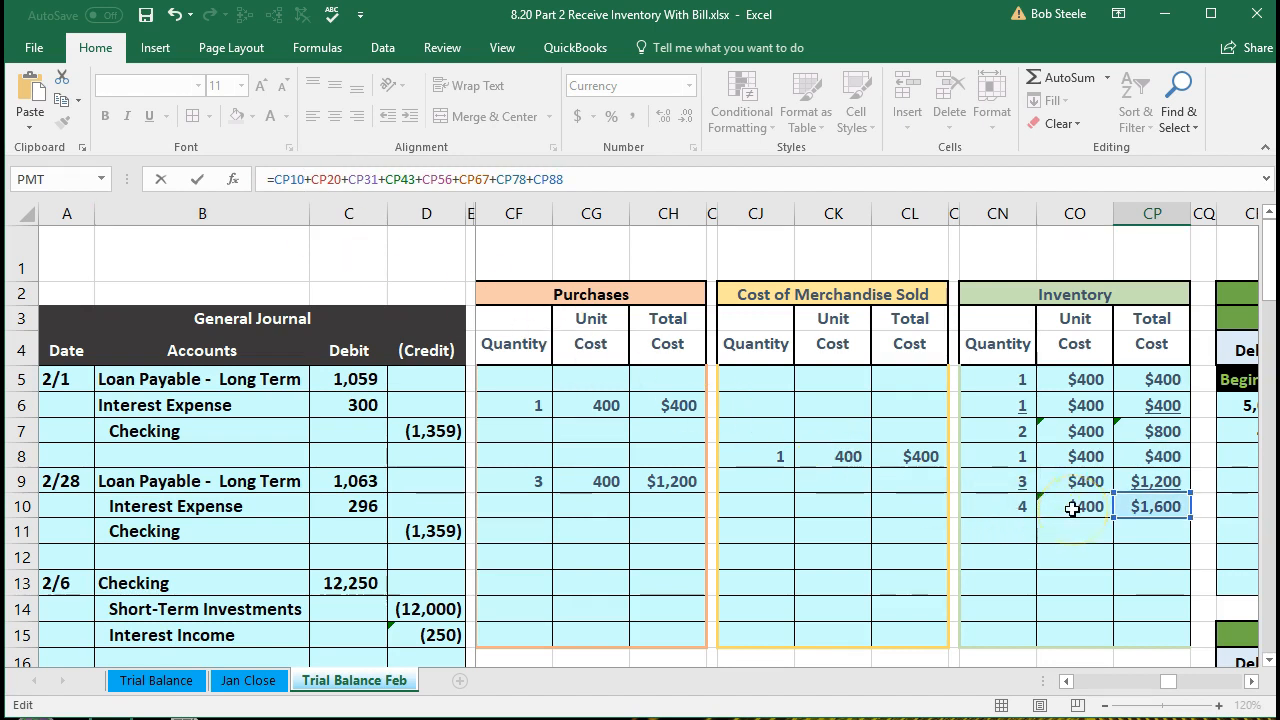
pyautogui.press('Return')
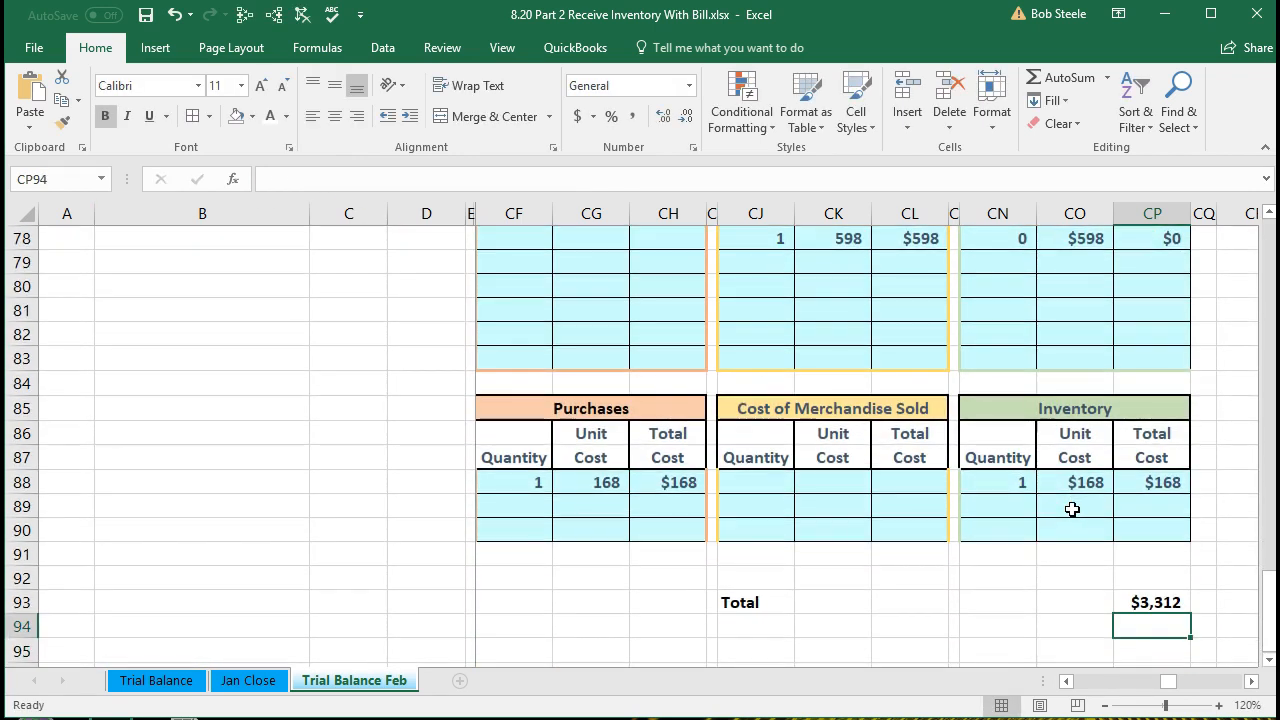
# - Clear the inventory total in CP93 and start its formula again, adding the item balances CP10, CP20, CP31 and CP43
pyautogui.press('Up')
pyautogui.press('Delete')
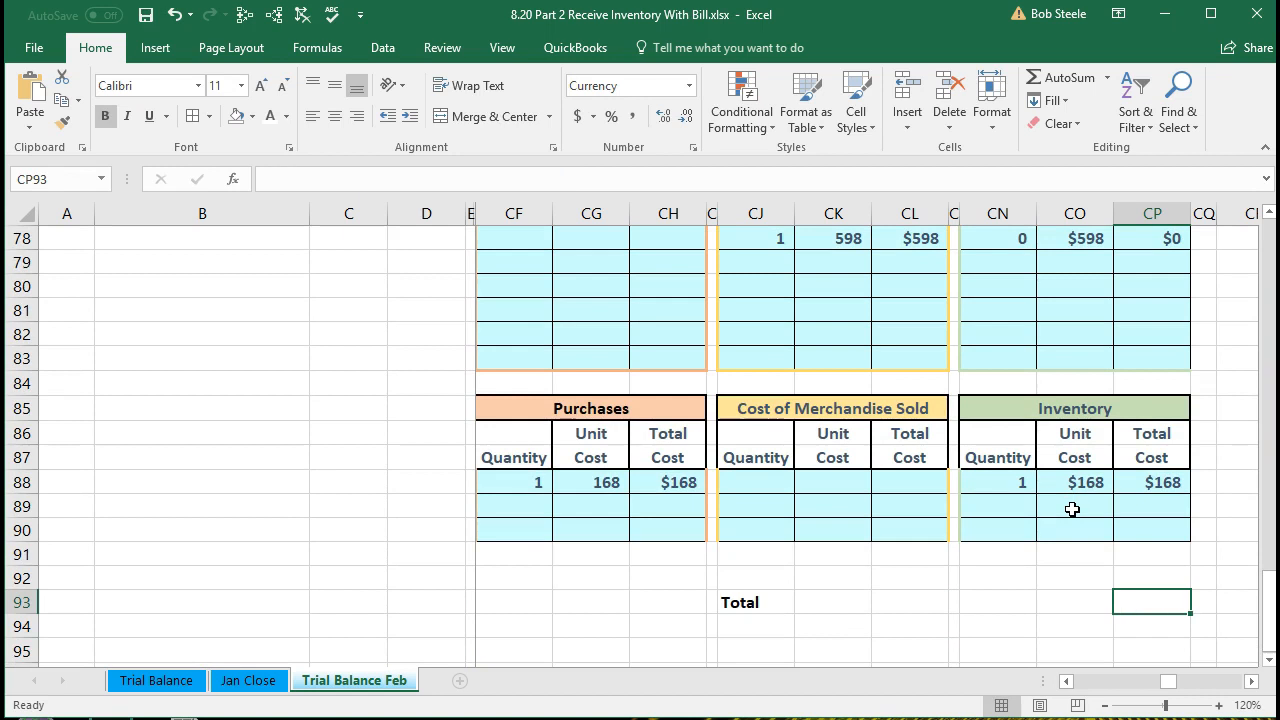
pyautogui.write('=')
pyautogui.scroll(20, 1072, 509)
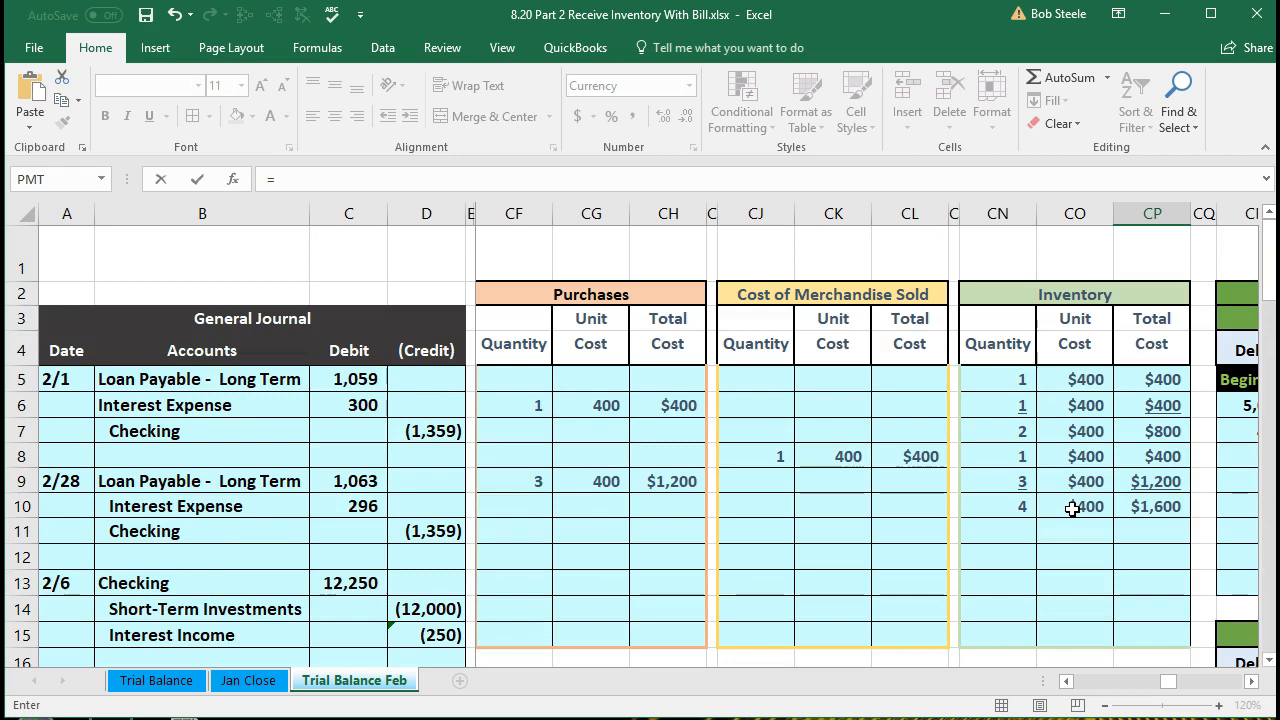
pyautogui.click(1145, 507)
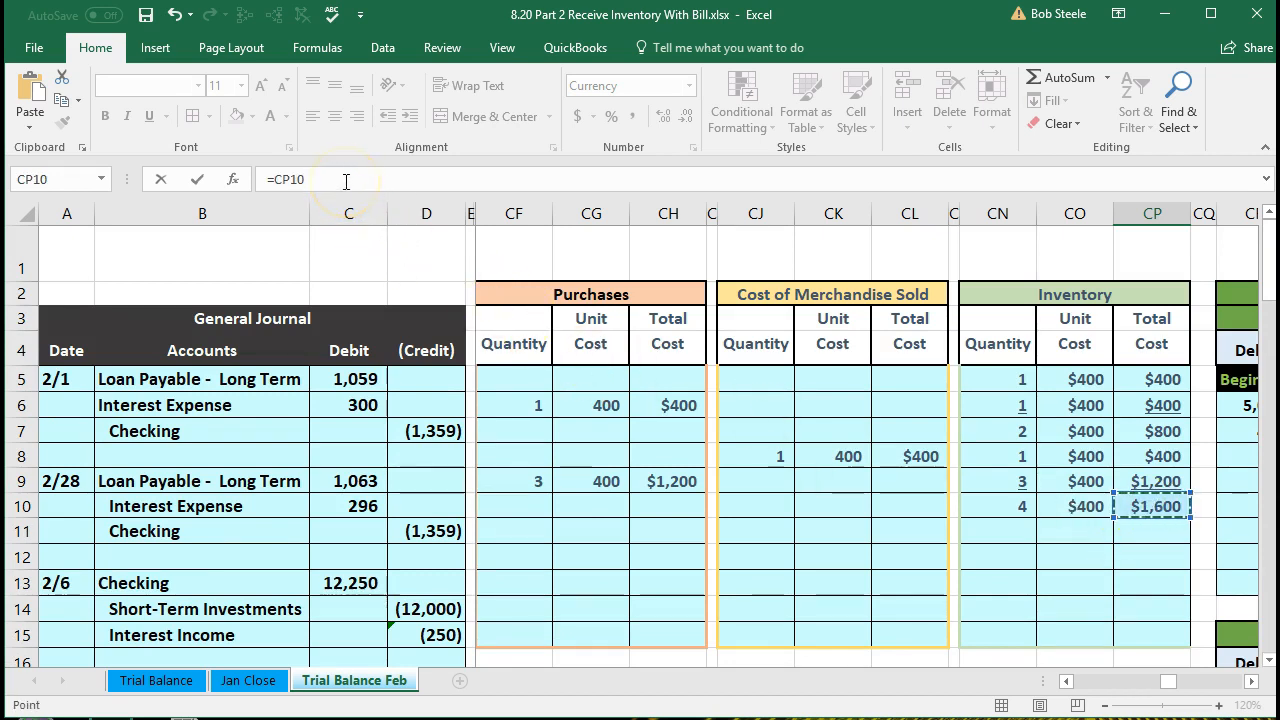
pyautogui.scroll(-4, 1049, 397)
pyautogui.click(1152, 421)
pyautogui.write('+')
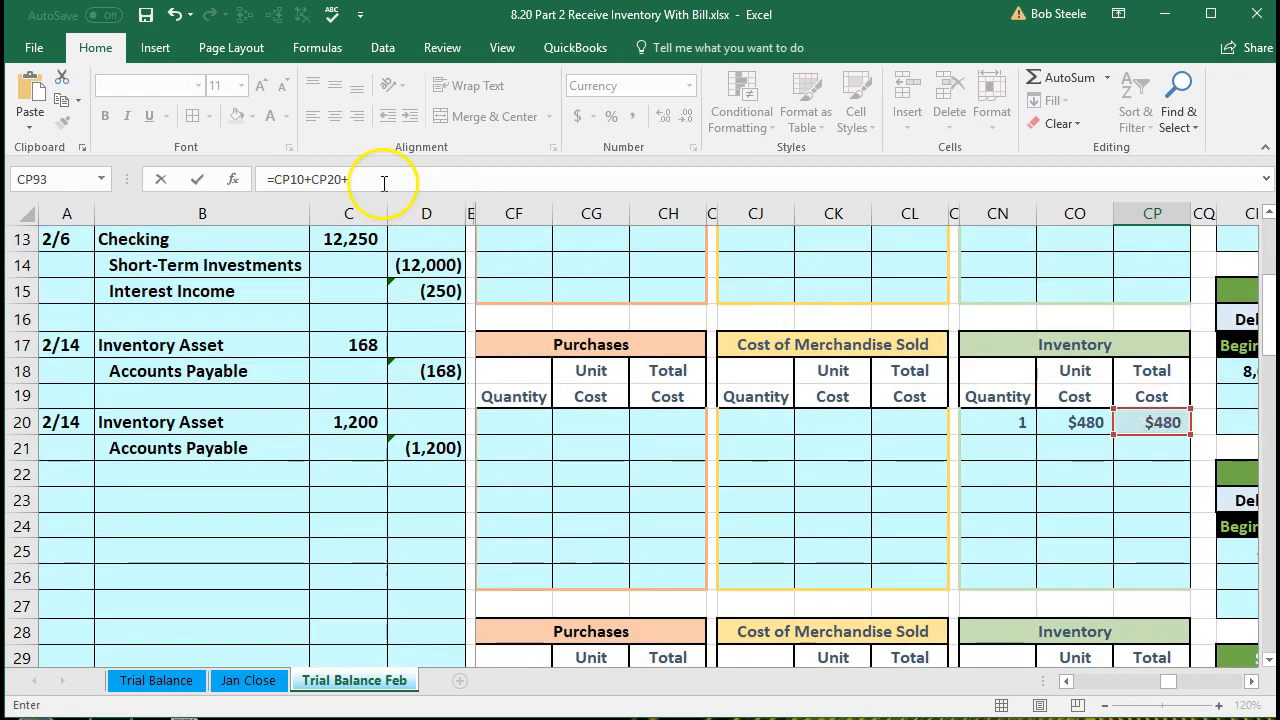
pyautogui.scroll(-4, 797, 366)
pyautogui.click(1152, 398)
pyautogui.write('+')
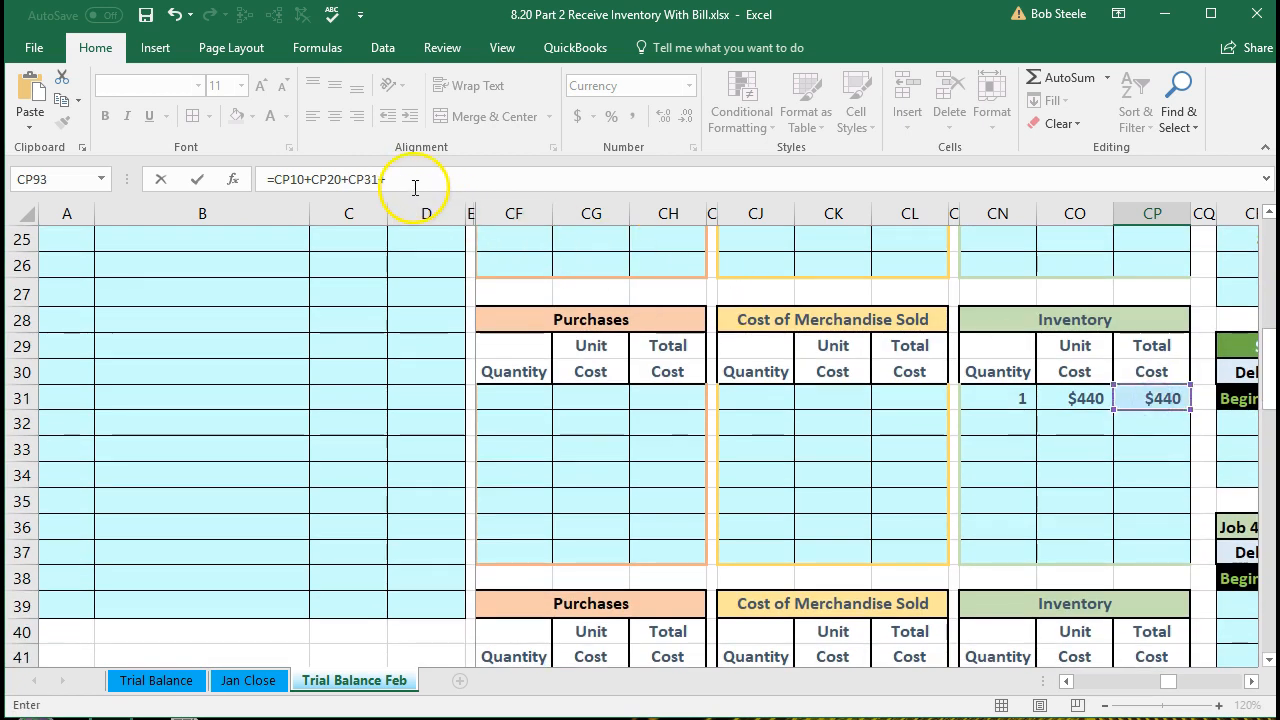
pyautogui.scroll(-3, 770, 330)
pyautogui.click(1134, 466)
pyautogui.write('+')
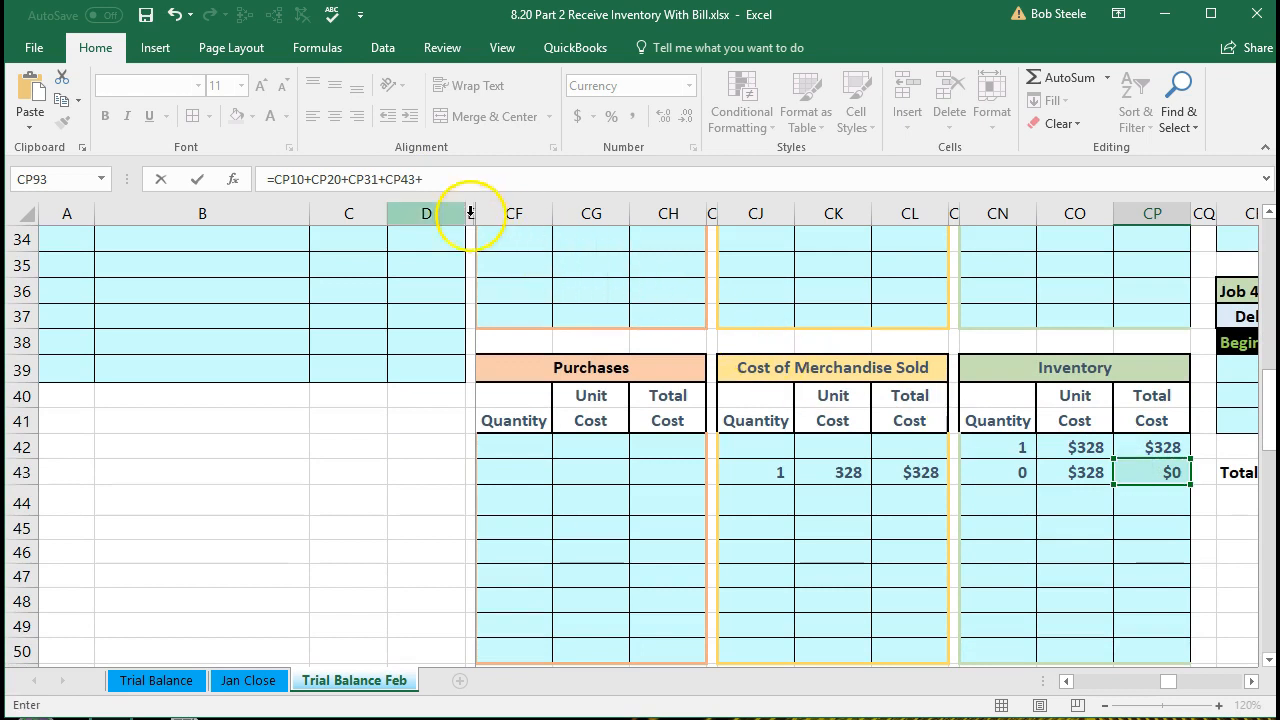
# - Complete the CP93 total formula by adding the item balances CP56, CP67, CP78 and CP88
pyautogui.scroll(-4, 594, 286)
pyautogui.click(1139, 482)
pyautogui.write('+')
pyautogui.scroll(-3, 1140, 480)
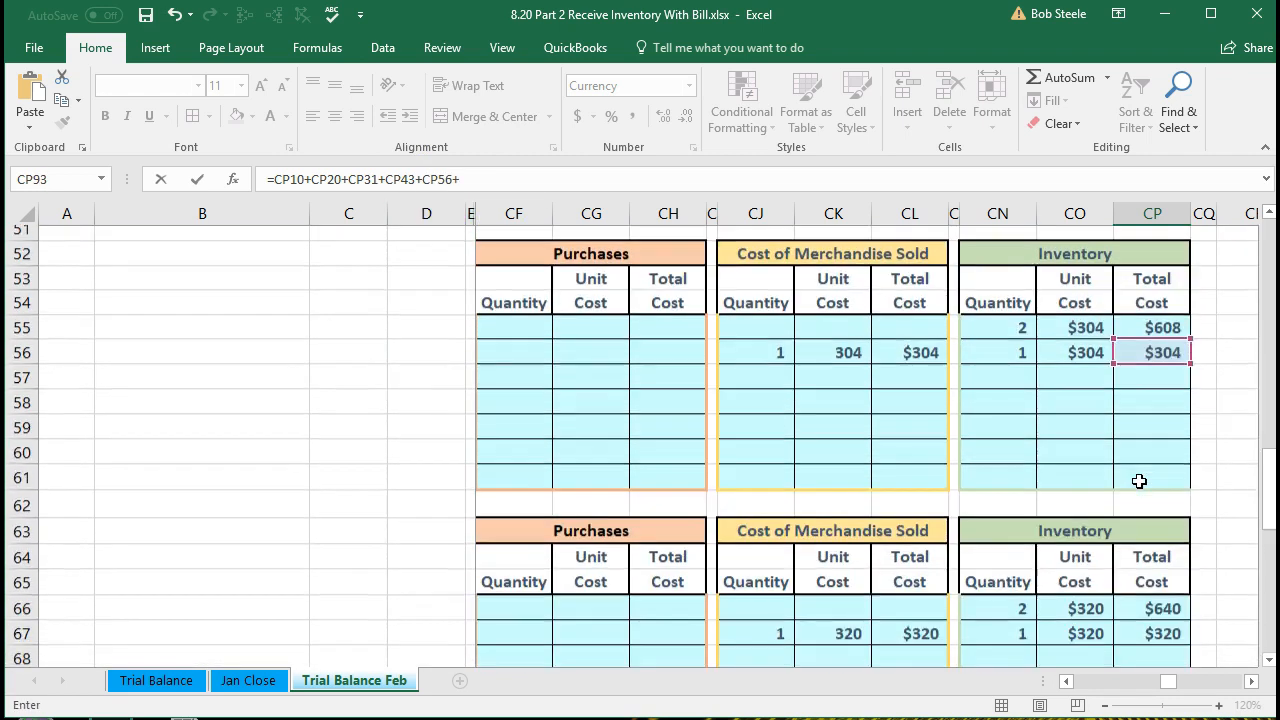
pyautogui.click(1156, 544)
pyautogui.write('+')
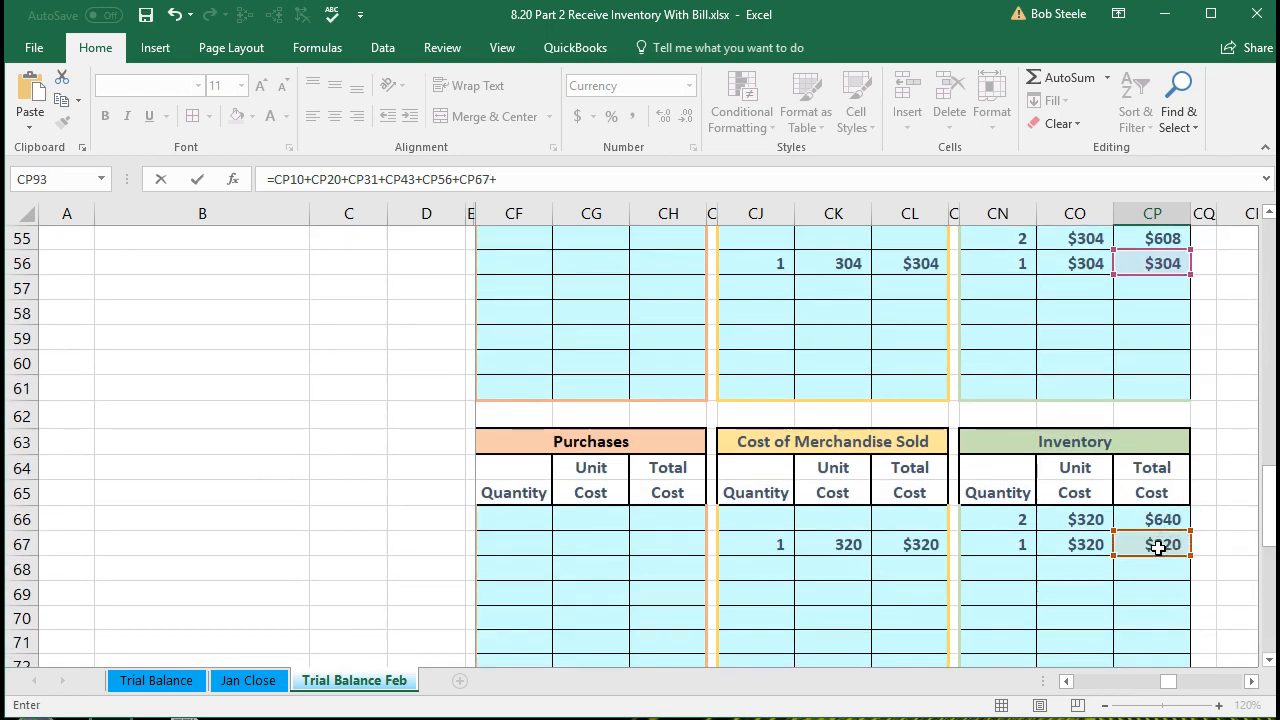
pyautogui.scroll(-4, 1158, 548)
pyautogui.click(1162, 509)
pyautogui.write('+')
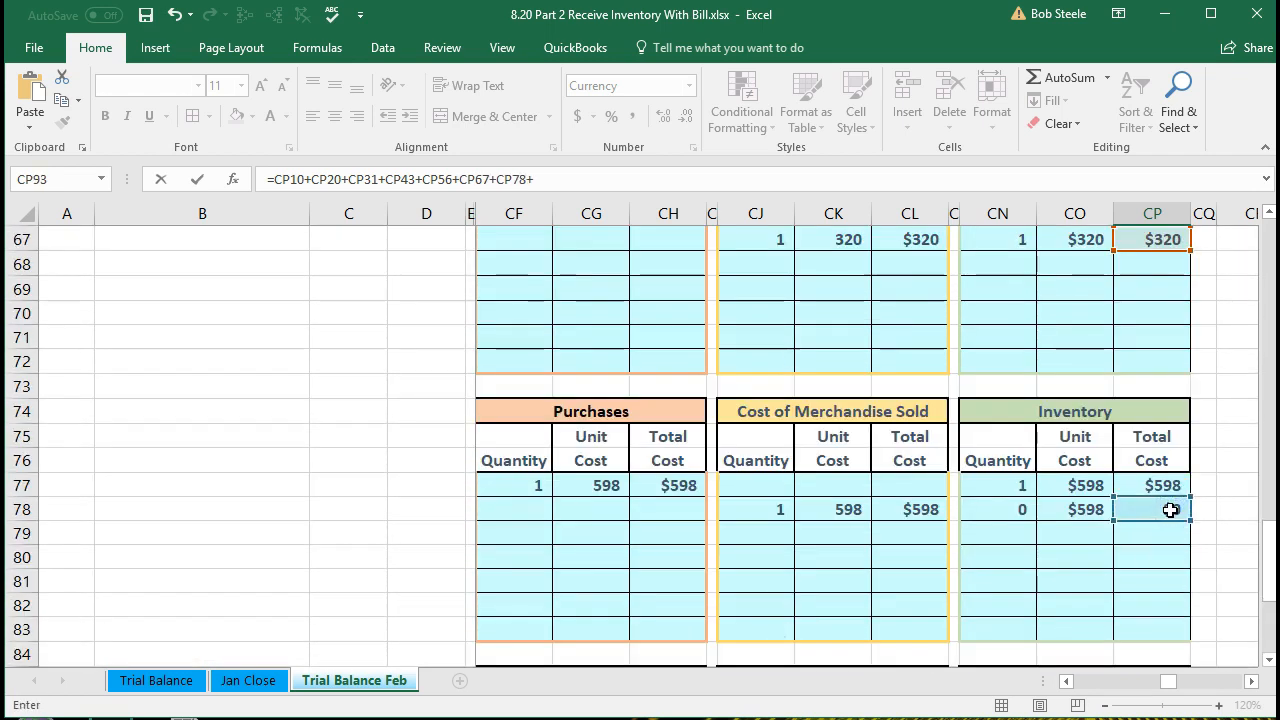
pyautogui.scroll(-3, 1168, 509)
pyautogui.scroll(-1, 1169, 509)
pyautogui.click(1169, 460)
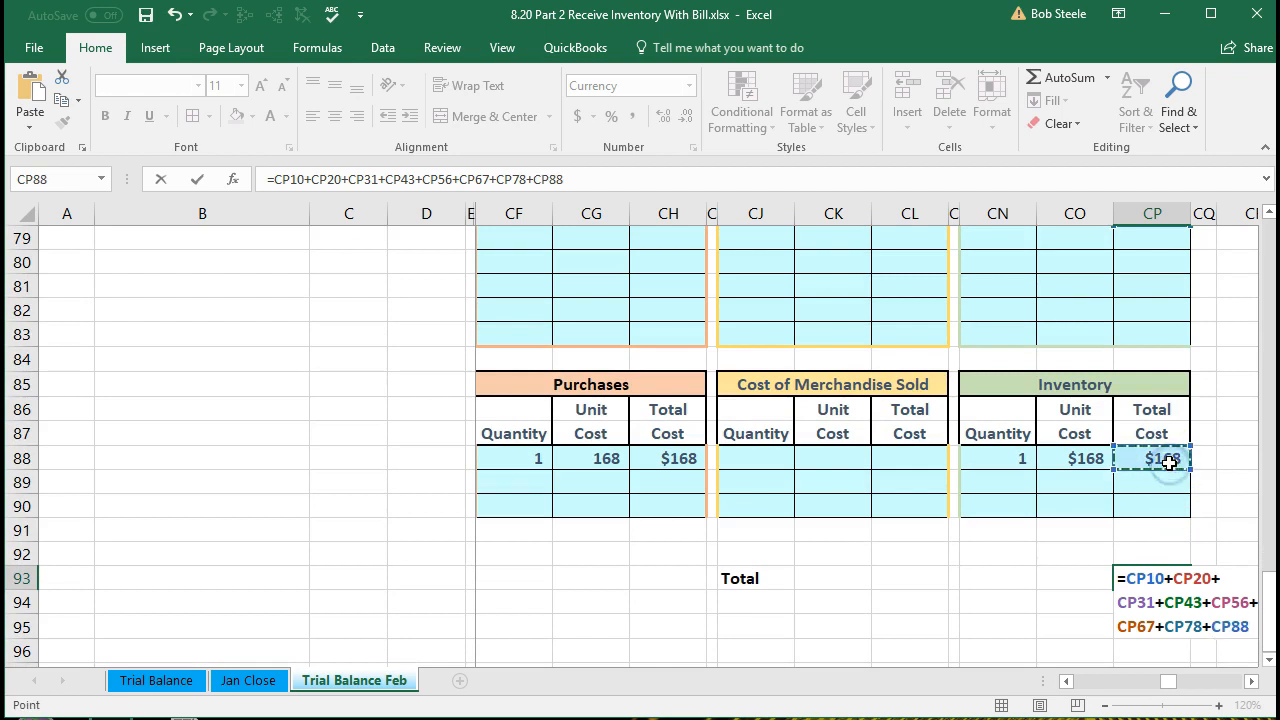
pyautogui.press('Return')
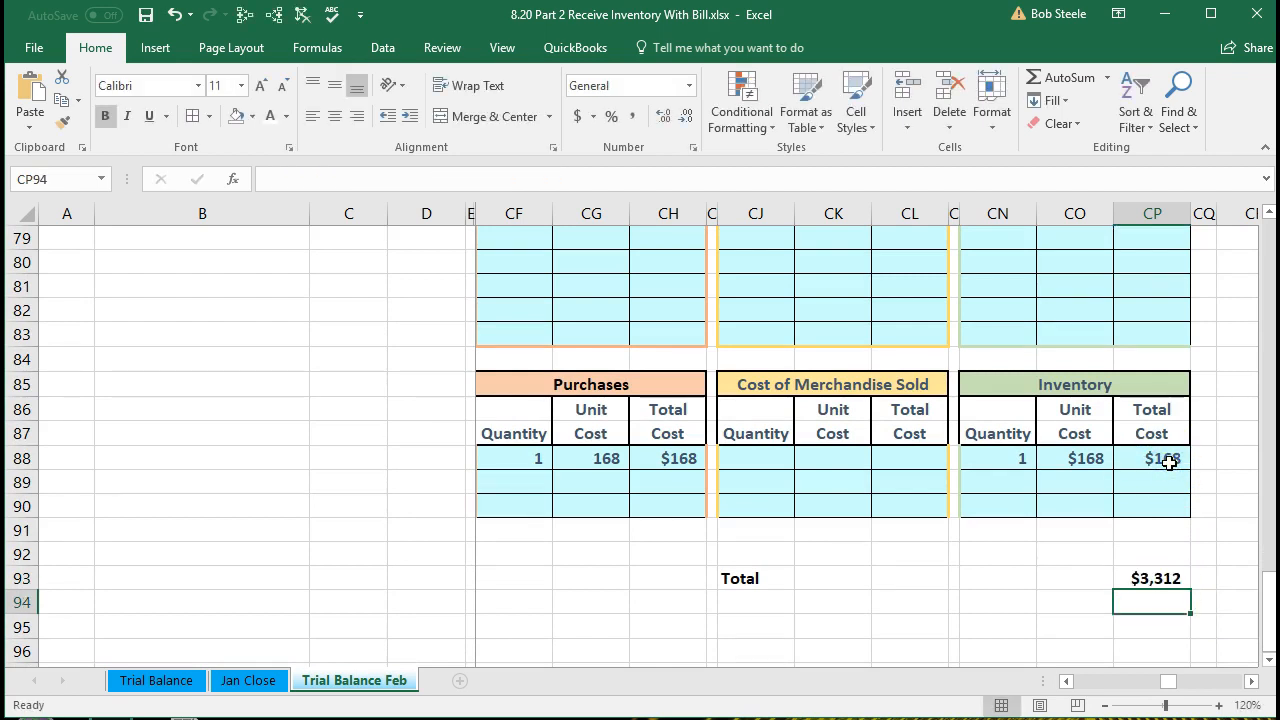
# - Check the inventory subsidiary ledger total in CP93 against the Inventory Asset balance in AK7 of the trial balance
pyautogui.press('Up')
pyautogui.press('Up')
pyautogui.press('Up')
pyautogui.press('Up')
pyautogui.press('Up')
pyautogui.press('Up')
pyautogui.press('Up')
pyautogui.press('Up')
pyautogui.press('Up')
pyautogui.press('Up')
pyautogui.press('Up')
pyautogui.press('Up')
pyautogui.press('Up')
pyautogui.press('Up')
pyautogui.press('Up')
pyautogui.press('Up')
pyautogui.press('Up')
pyautogui.press('Up')
pyautogui.press('Up')
pyautogui.press('Up')
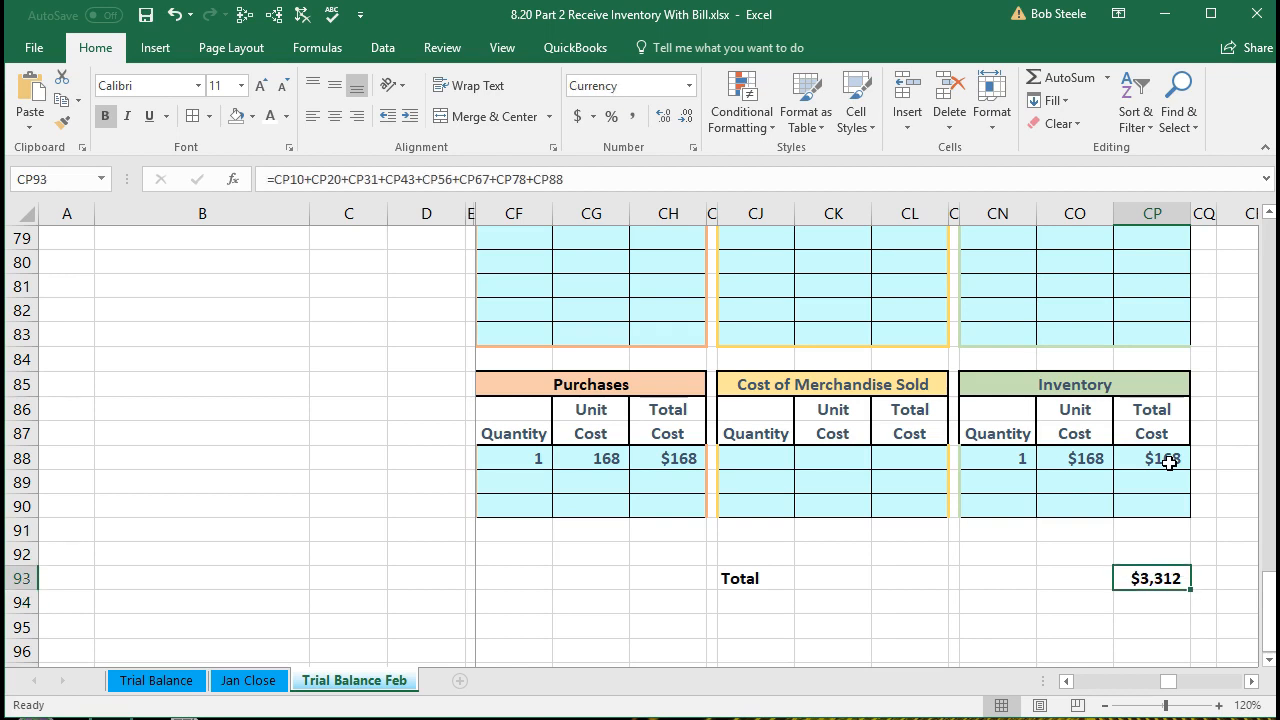
pyautogui.press('Up')
pyautogui.press('Up')
pyautogui.press('Up')
pyautogui.press('Up')
pyautogui.press('Up')
pyautogui.press('Up')
pyautogui.press('Up')
pyautogui.press('Up')
pyautogui.press('Up')
pyautogui.press('Up')
pyautogui.press('Up')
pyautogui.press('Up')
pyautogui.press('Up')
pyautogui.press('Up')
pyautogui.press('Up')
pyautogui.press('Up')
pyautogui.press('Up')
pyautogui.press('Up')
pyautogui.press('Up')
pyautogui.press('Up')
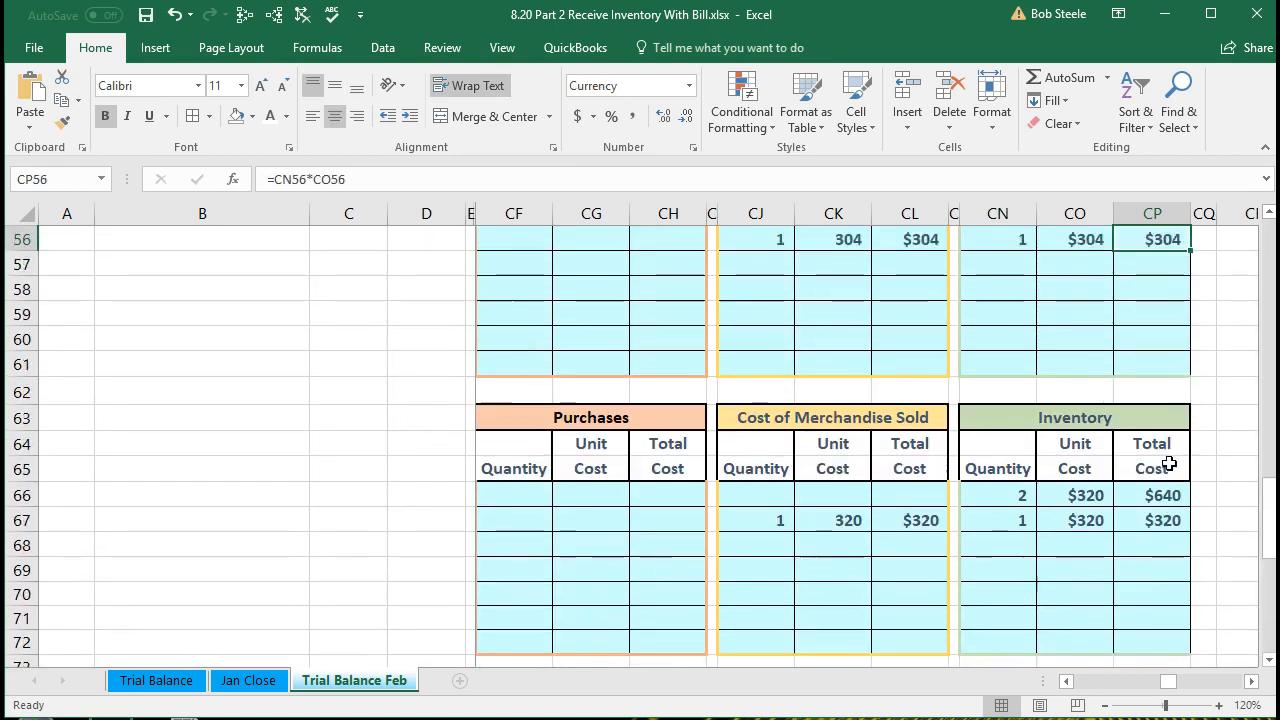
pyautogui.press('Up')
pyautogui.press('Up')
pyautogui.press('Up')
pyautogui.press('Up')
pyautogui.press('Up')
pyautogui.press('Up')
pyautogui.press('Up')
pyautogui.press('Up')
pyautogui.press('Up')
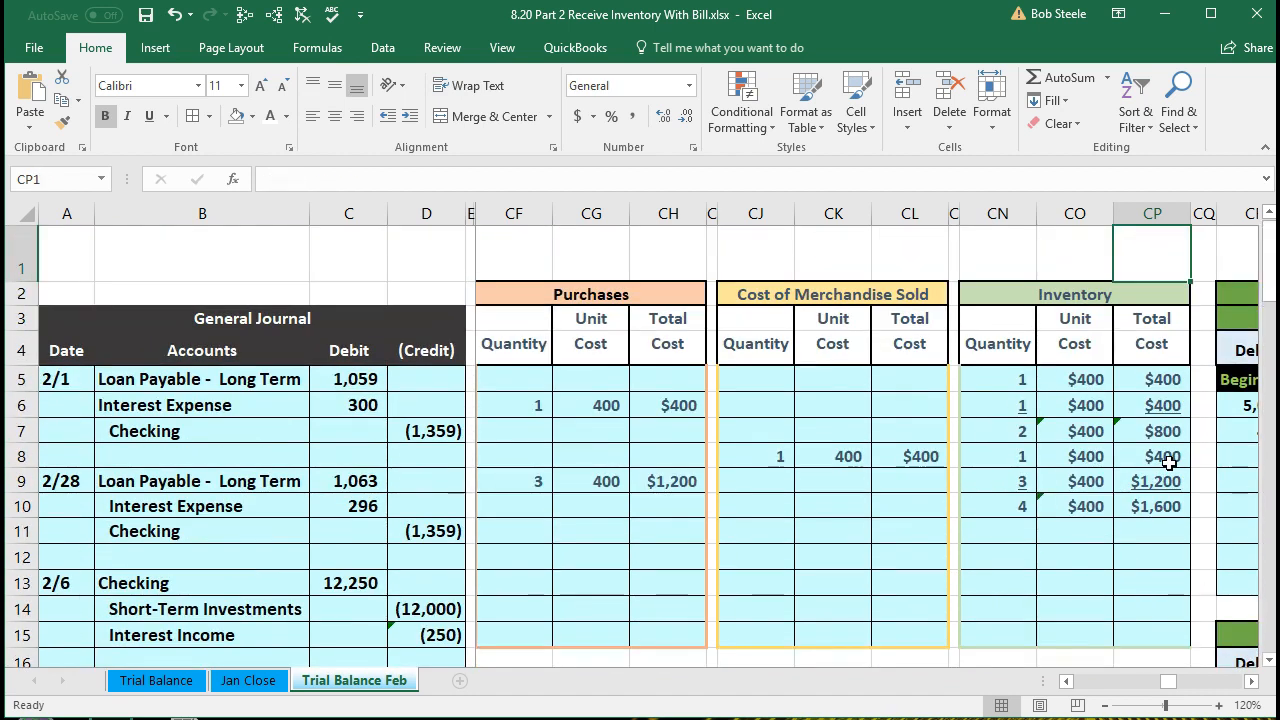
pyautogui.click(433, 402)
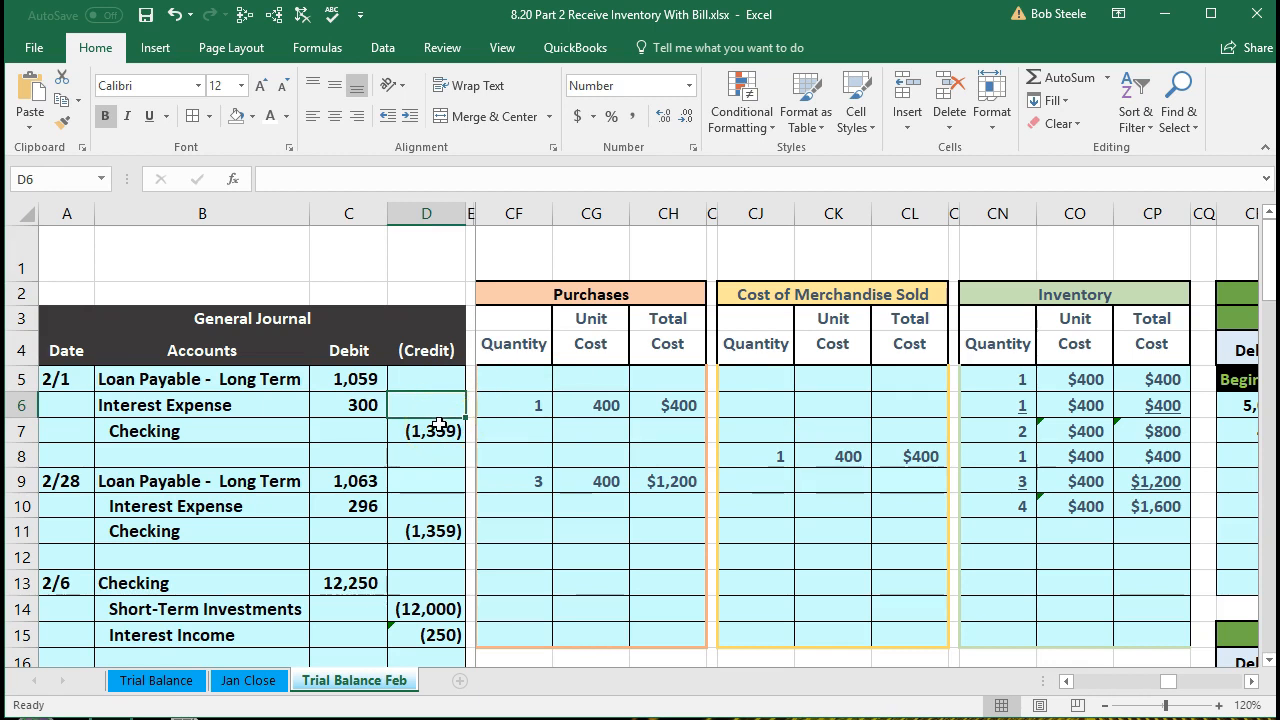
pyautogui.press('Right')
pyautogui.press('Right')
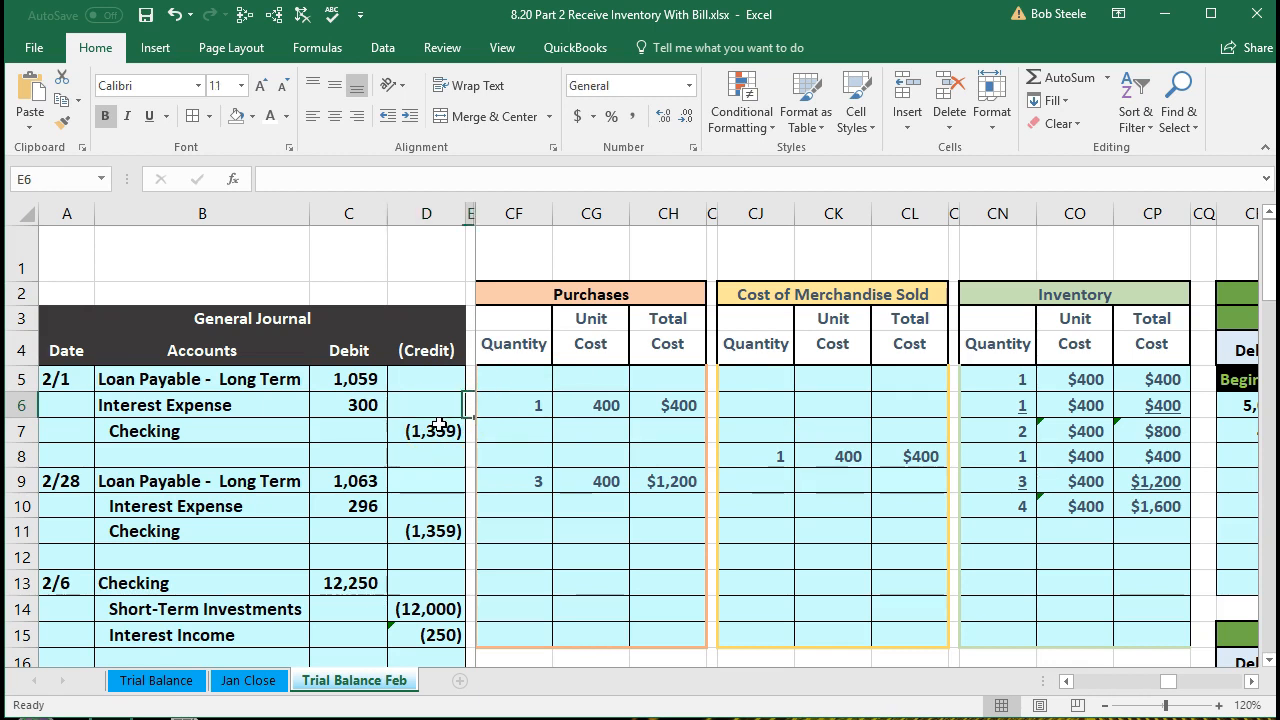
pyautogui.press('Right')
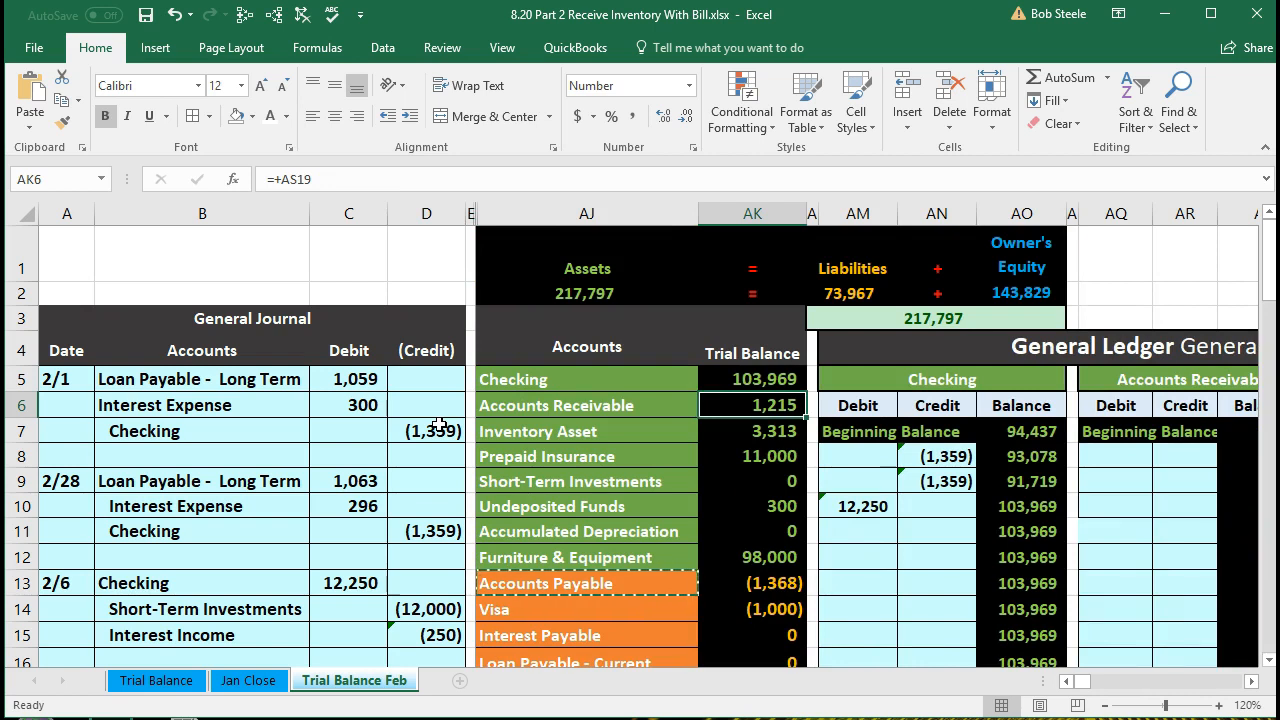
pyautogui.press('Down')
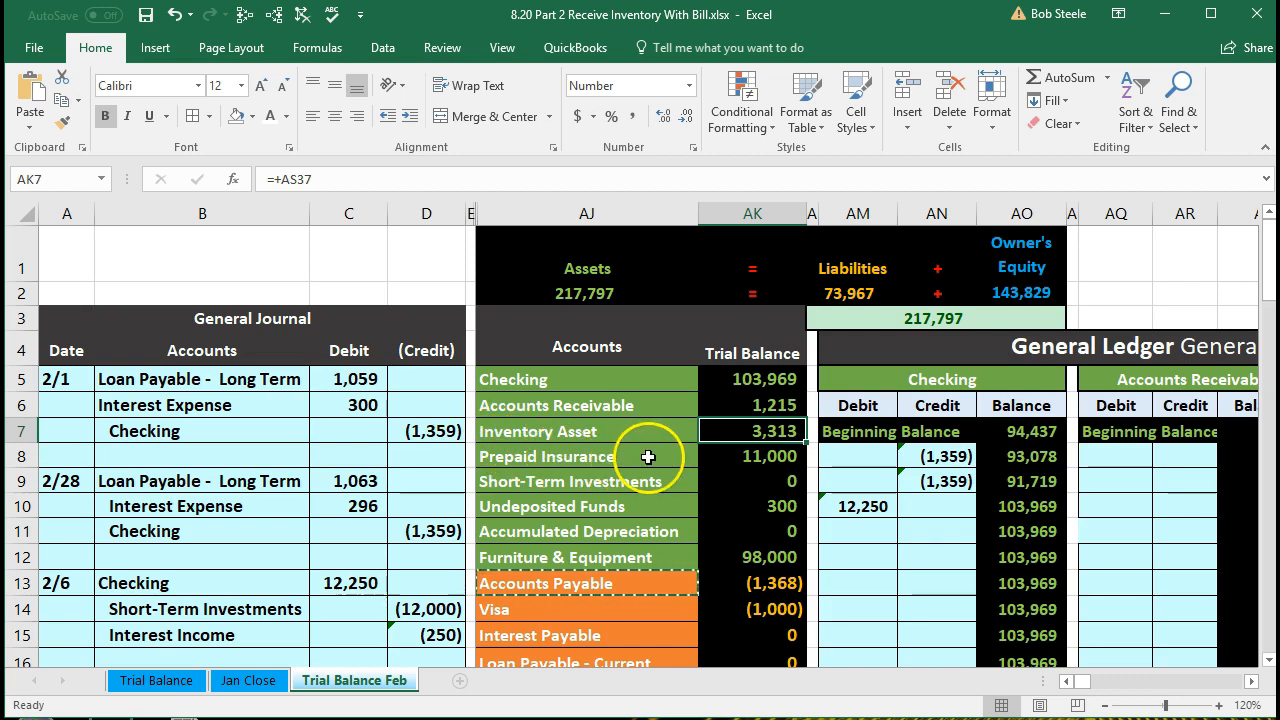
# - Trace the dependents of the Inventory Asset balance in AK7 and the Accounts Payable balance in AK13
pyautogui.click(275, 17)
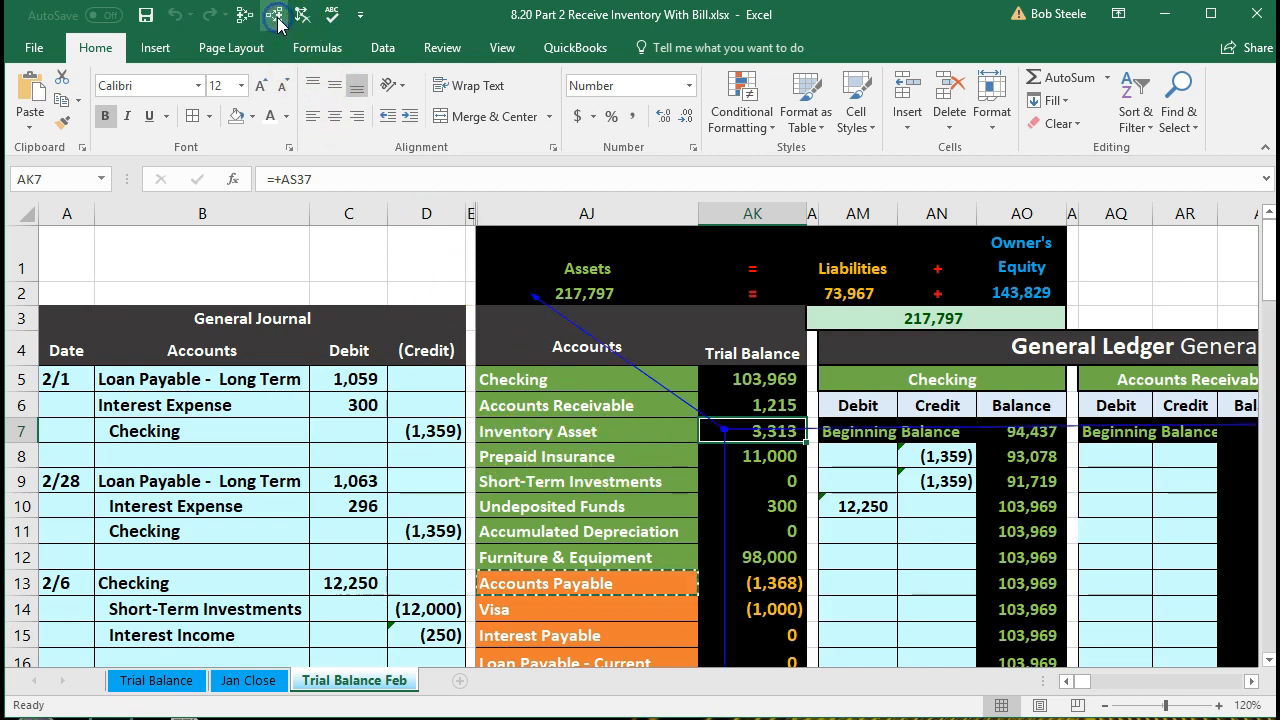
pyautogui.click(738, 585)
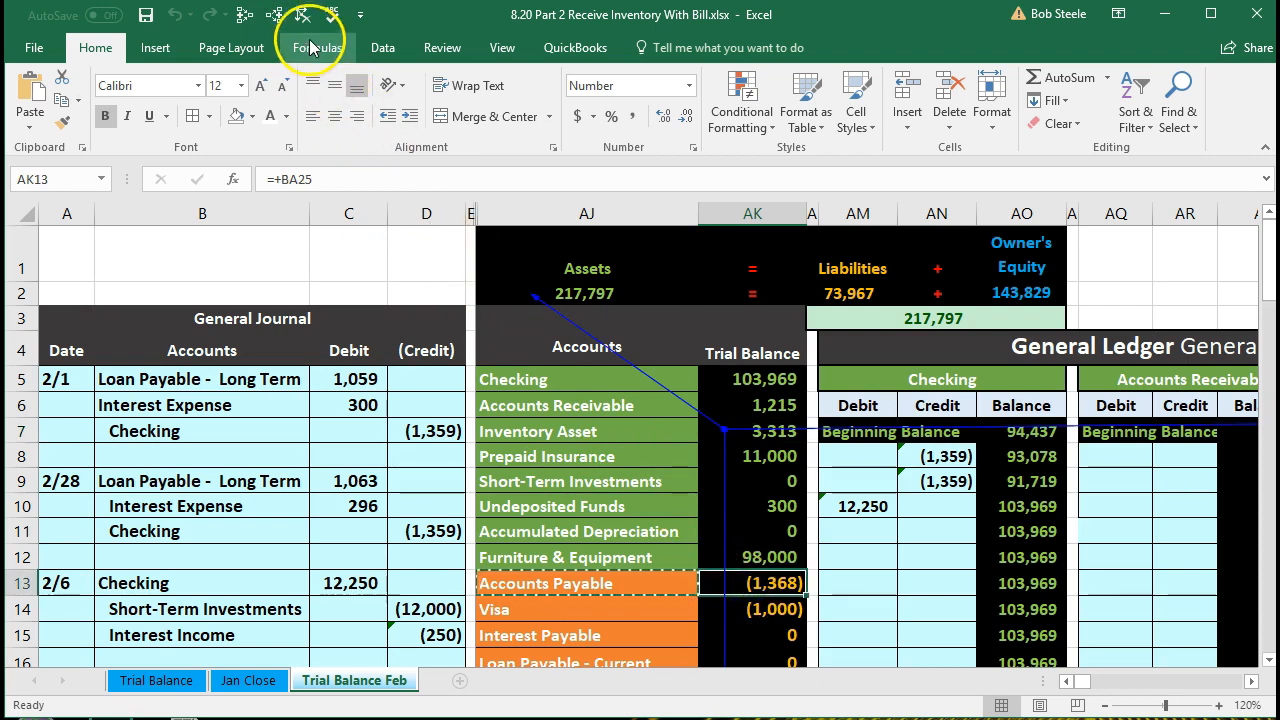
pyautogui.click(275, 16)
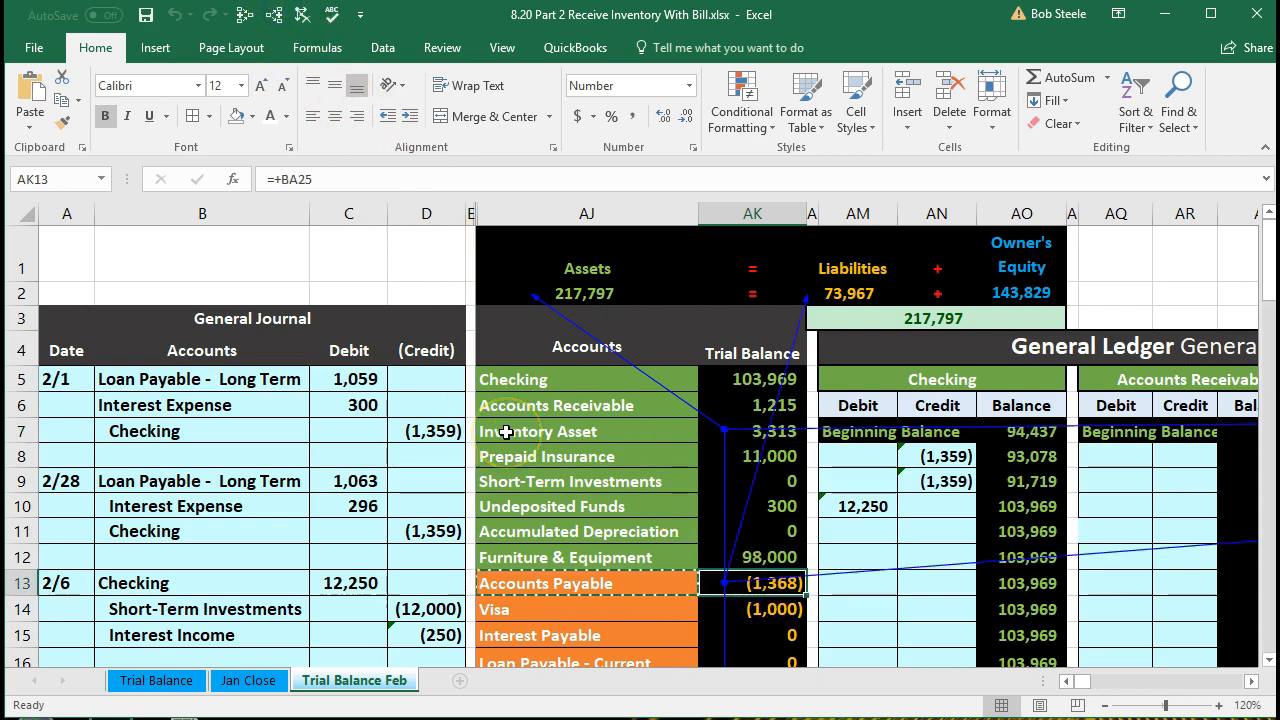
# - Follow the dependent arrows from the trial balance across the general ledger along row 13
pyautogui.press('Right')
pyautogui.press('Right')
pyautogui.press('Right')
pyautogui.press('Right')
pyautogui.press('Right')
pyautogui.press('Right')
pyautogui.press('Right')
pyautogui.press('Right')
pyautogui.press('Right')
pyautogui.press('Right')
pyautogui.press('Right')
pyautogui.press('Right')
pyautogui.press('Right')
pyautogui.press('Right')
pyautogui.press('Right')
pyautogui.press('Right')
pyautogui.press('Right')
pyautogui.press('Right')
pyautogui.press('Right')
pyautogui.press('Right')
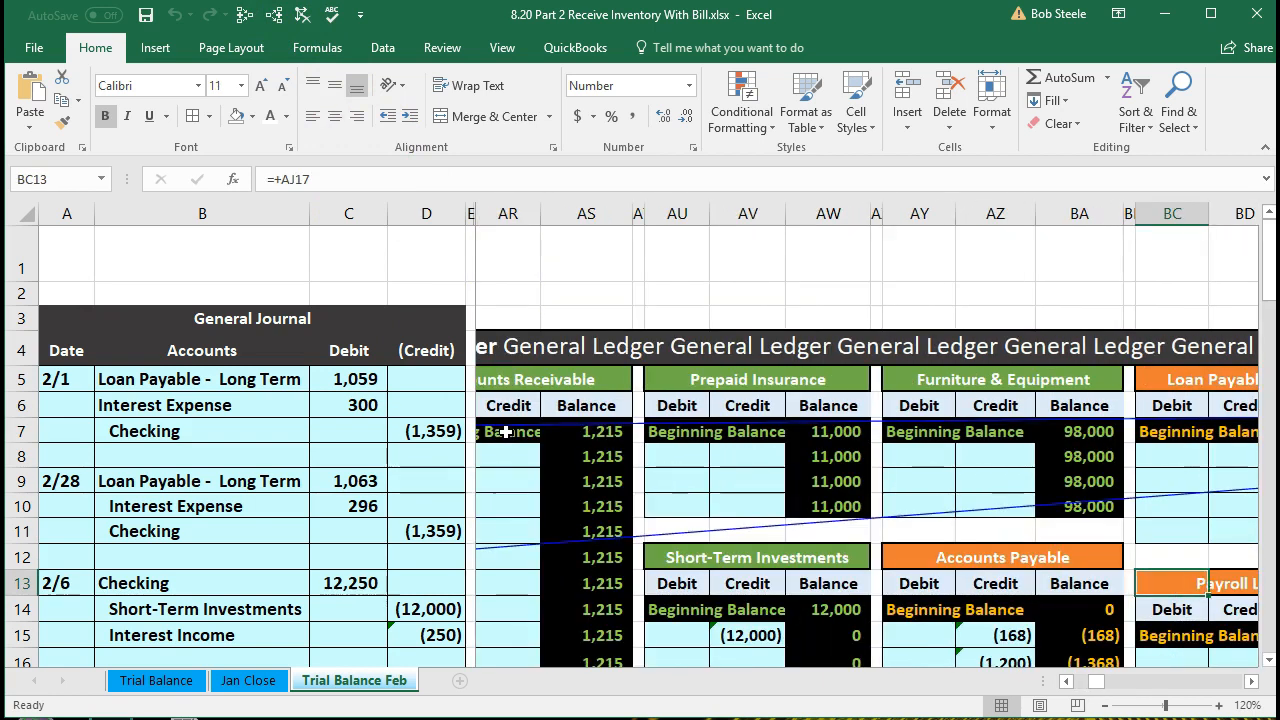
pyautogui.press('Left')
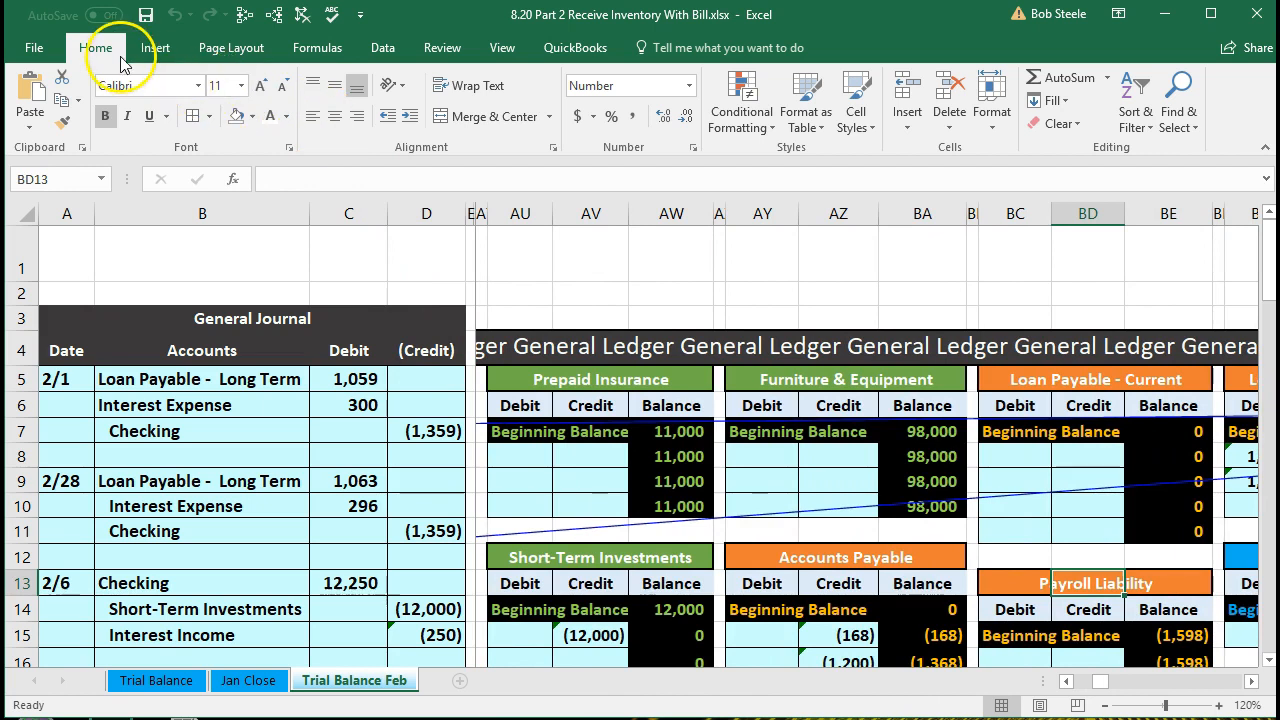
# - Unfreeze the panes of the Trial Balance Feb sheet
pyautogui.click(502, 49)
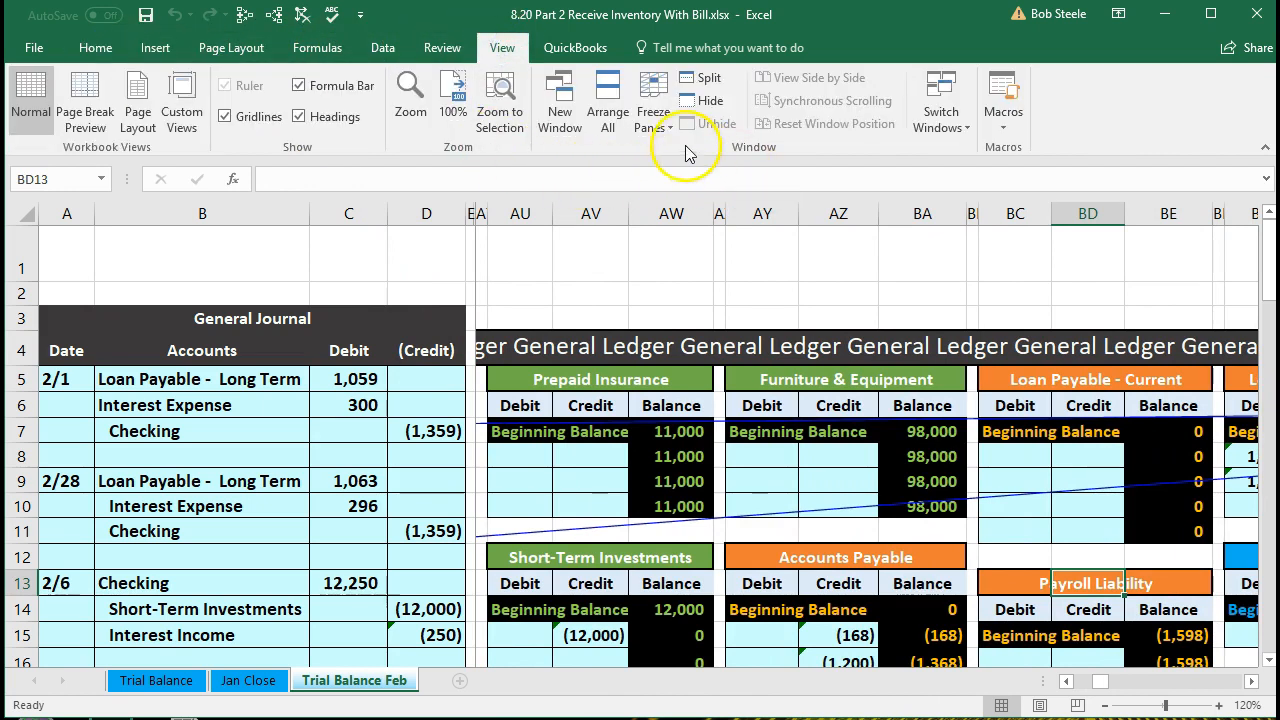
pyautogui.click(639, 126)
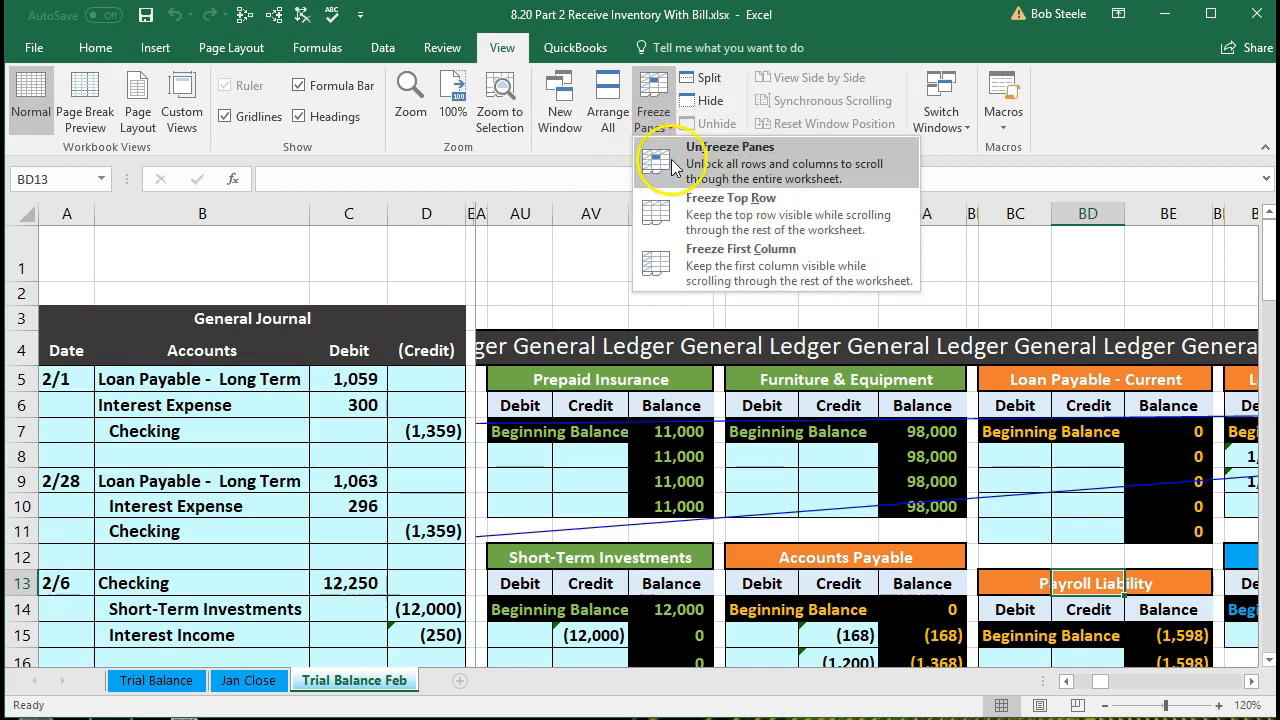
pyautogui.click(731, 166)
# - Follow the dependent arrows to the balance sheet and check Inventory Asset in BX6 and Accounts Payable in CB4
pyautogui.click(847, 461)
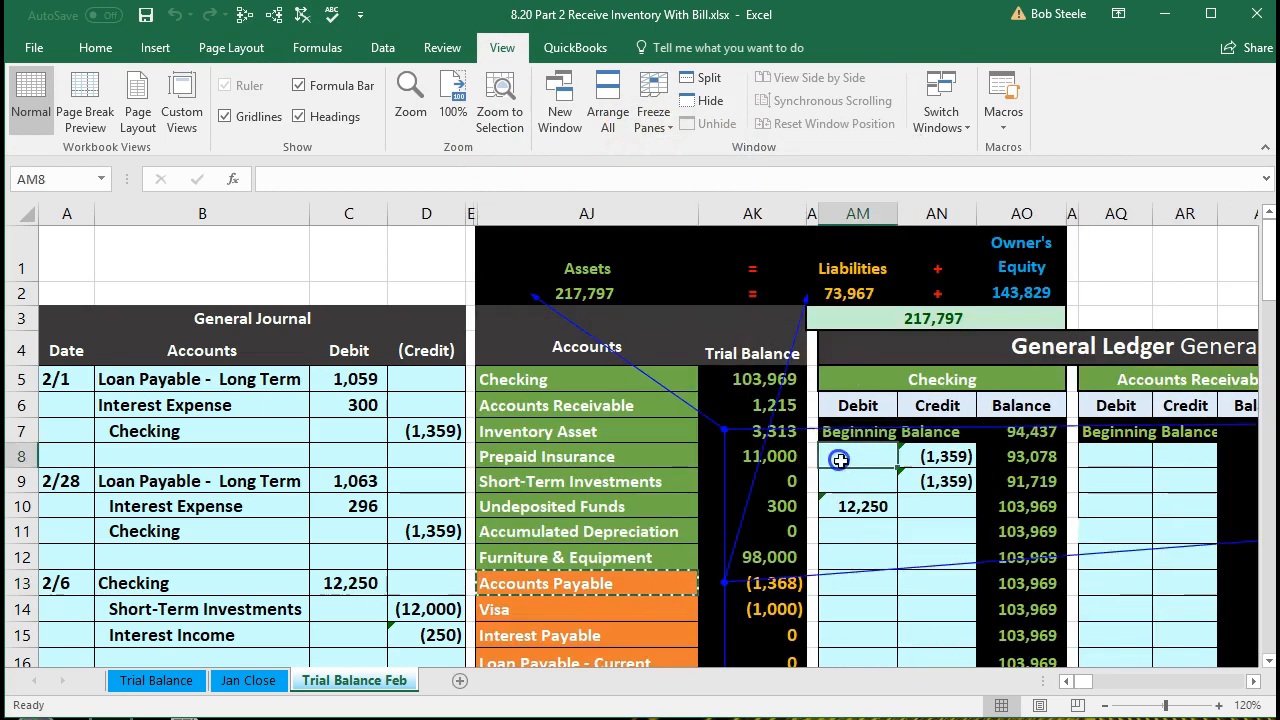
pyautogui.press('Right')
pyautogui.press('Right')
pyautogui.press('Right')
pyautogui.press('Right')
pyautogui.press('Right')
pyautogui.press('Right')
pyautogui.press('Right')
pyautogui.press('Right')
pyautogui.press('Right')
pyautogui.press('Right')
pyautogui.press('Right')
pyautogui.press('Right')
pyautogui.press('Right')
pyautogui.press('Right')
pyautogui.press('Right')
pyautogui.press('Right')
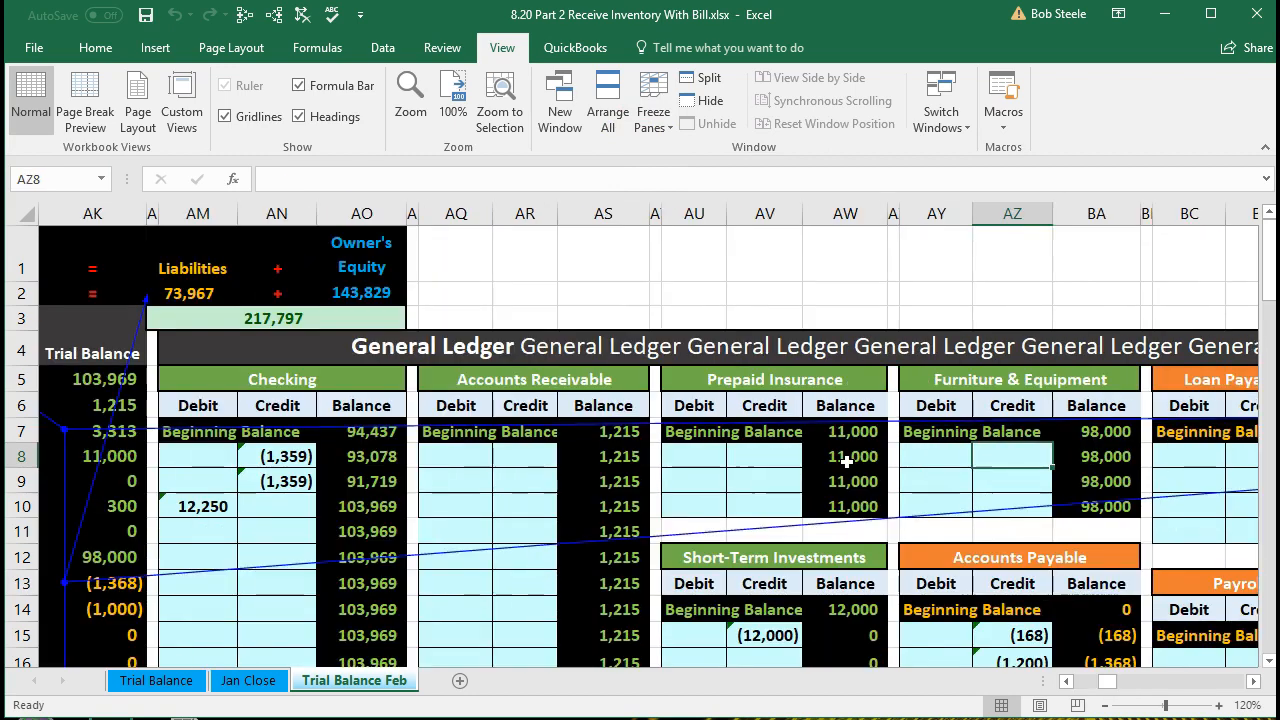
pyautogui.press('Right')
pyautogui.press('Right')
pyautogui.press('Right')
pyautogui.press('Right')
pyautogui.press('Right')
pyautogui.press('Right')
pyautogui.press('Right')
pyautogui.press('Right')
pyautogui.press('Right')
pyautogui.press('Right')
pyautogui.press('Right')
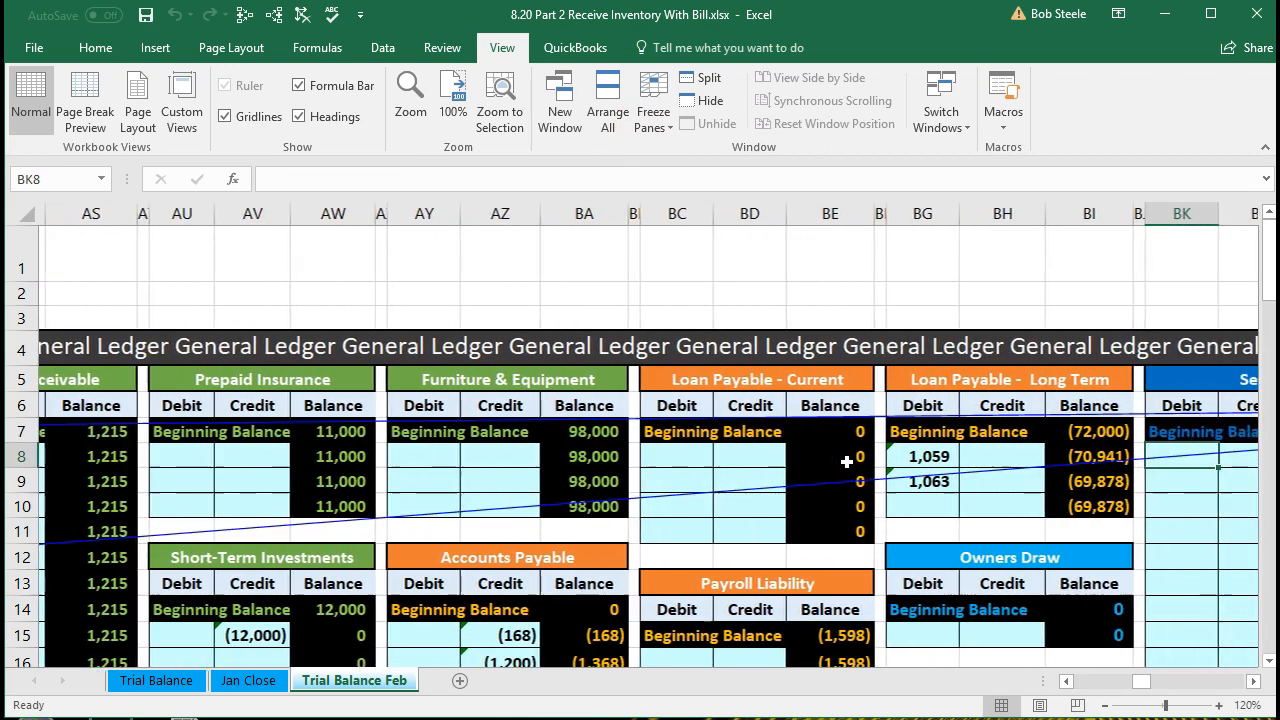
pyautogui.press('Right')
pyautogui.press('Right')
pyautogui.press('Right')
pyautogui.press('Right')
pyautogui.press('Right')
pyautogui.press('Right')
pyautogui.press('Right')
pyautogui.press('Right')
pyautogui.press('Right')
pyautogui.press('Right')
pyautogui.press('Right')
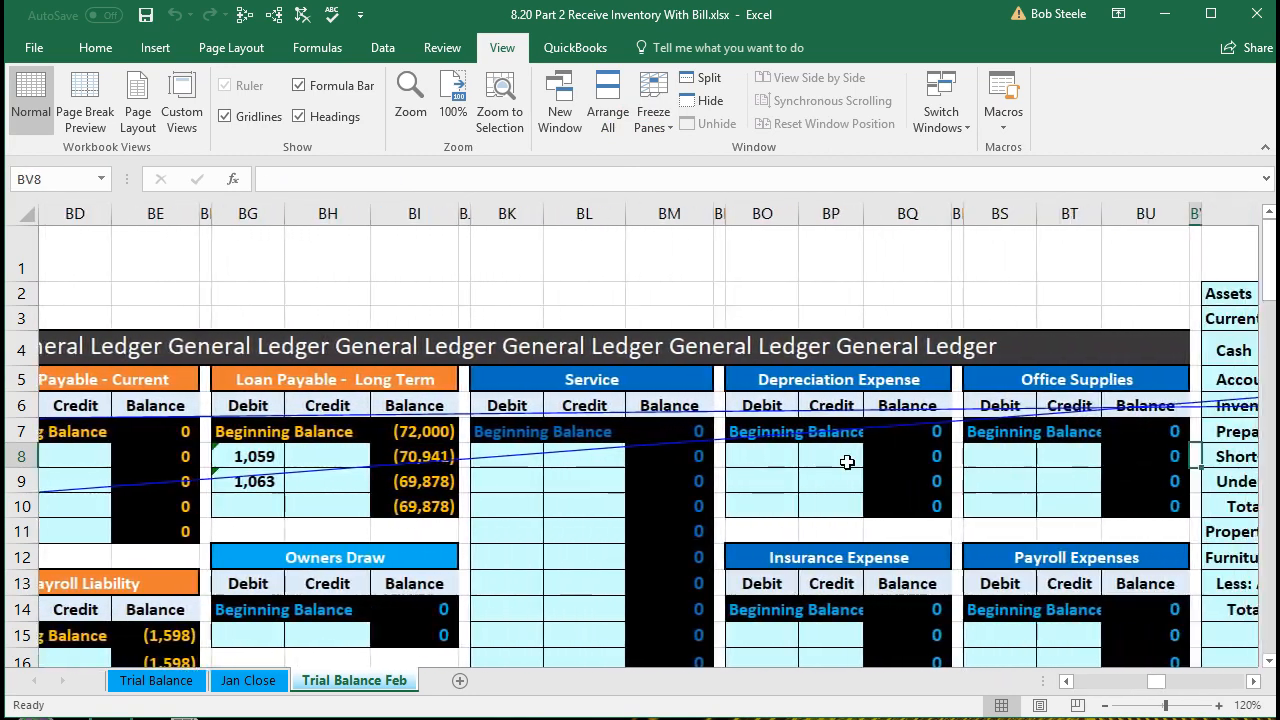
pyautogui.press('Right')
pyautogui.press('Right')
pyautogui.press('Right')
pyautogui.press('Right')
pyautogui.press('Right')
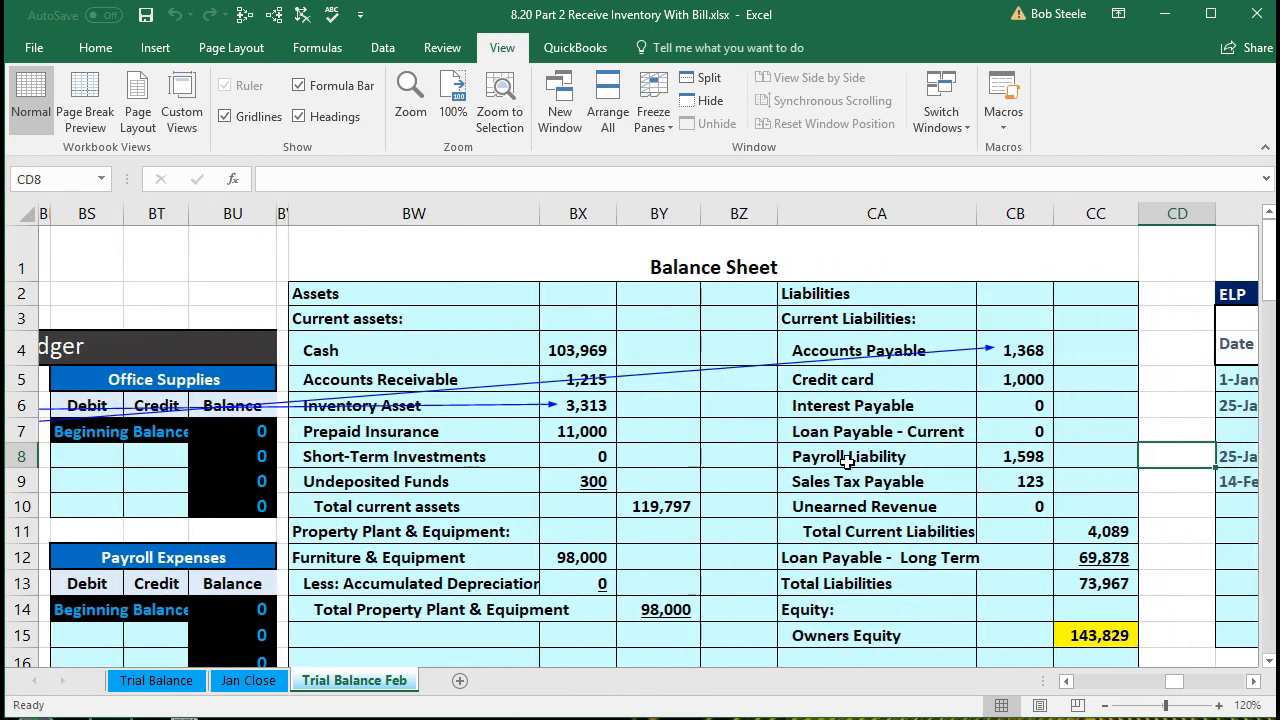
pyautogui.click(582, 405)
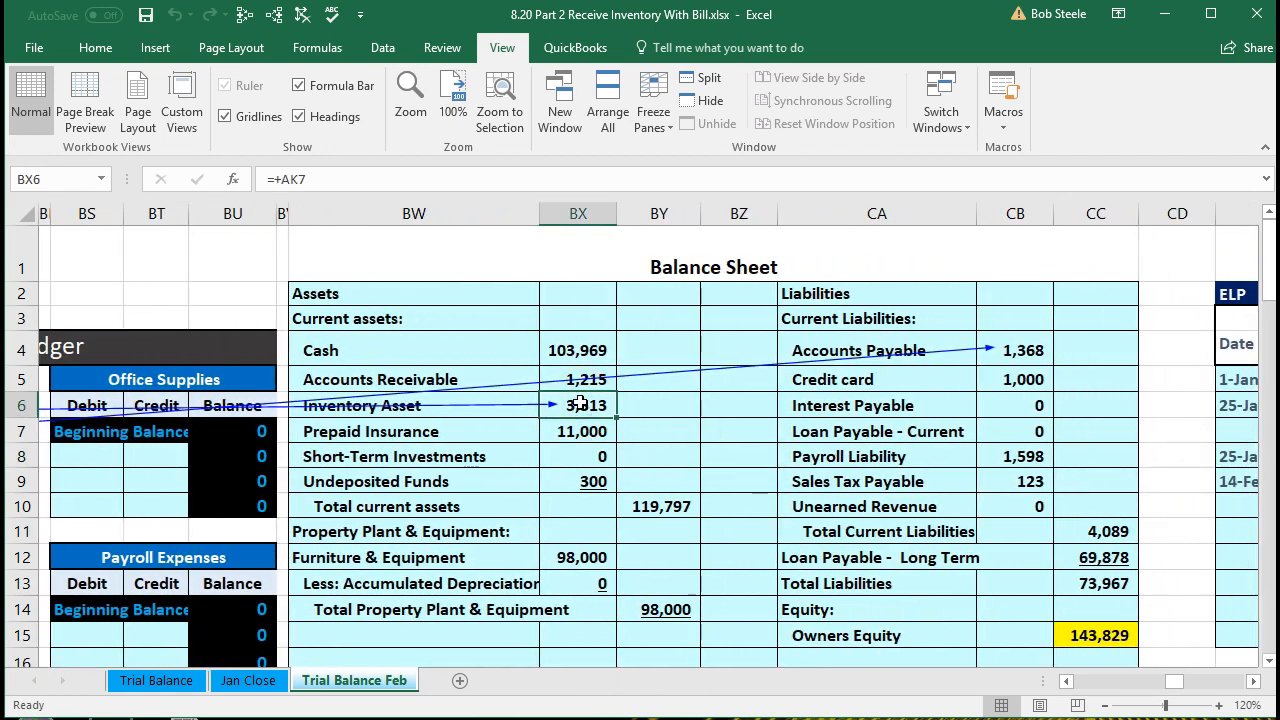
pyautogui.click(1030, 340)
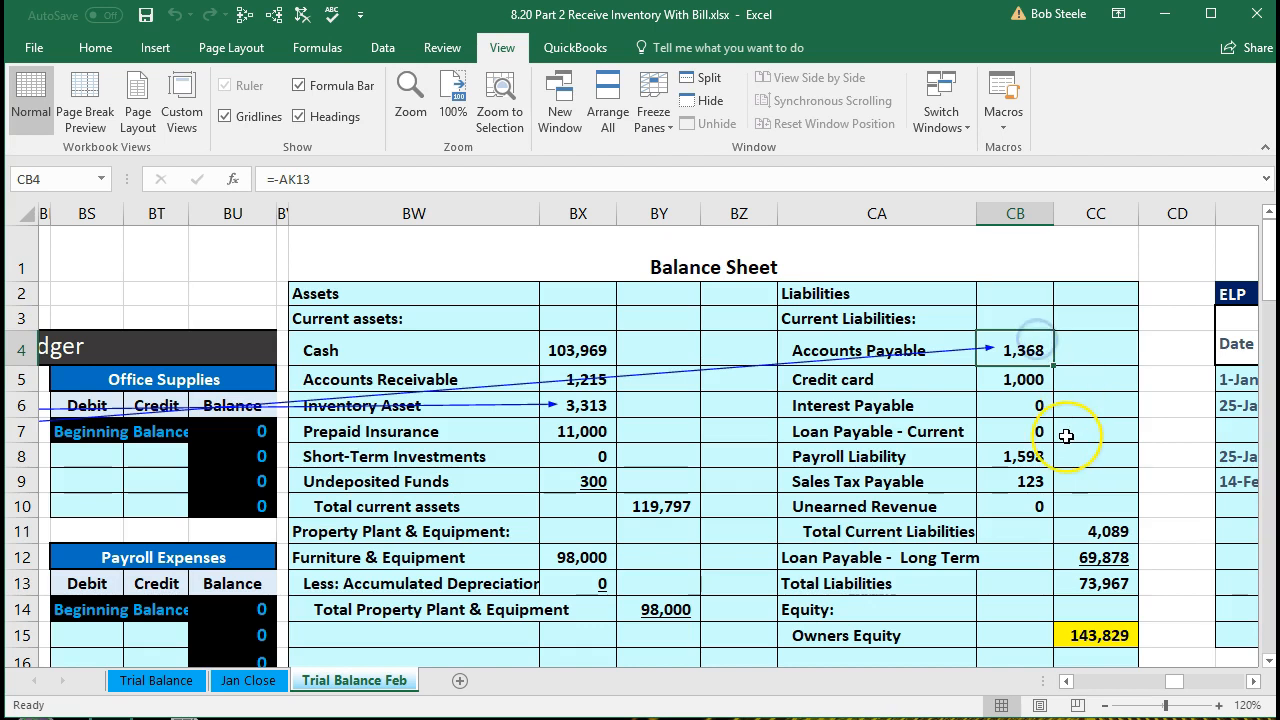
# - Compare Total Assets in BY17 with Total Liabilities & Equity in CC17 on the balance sheet
pyautogui.scroll(-2, 1066, 436)
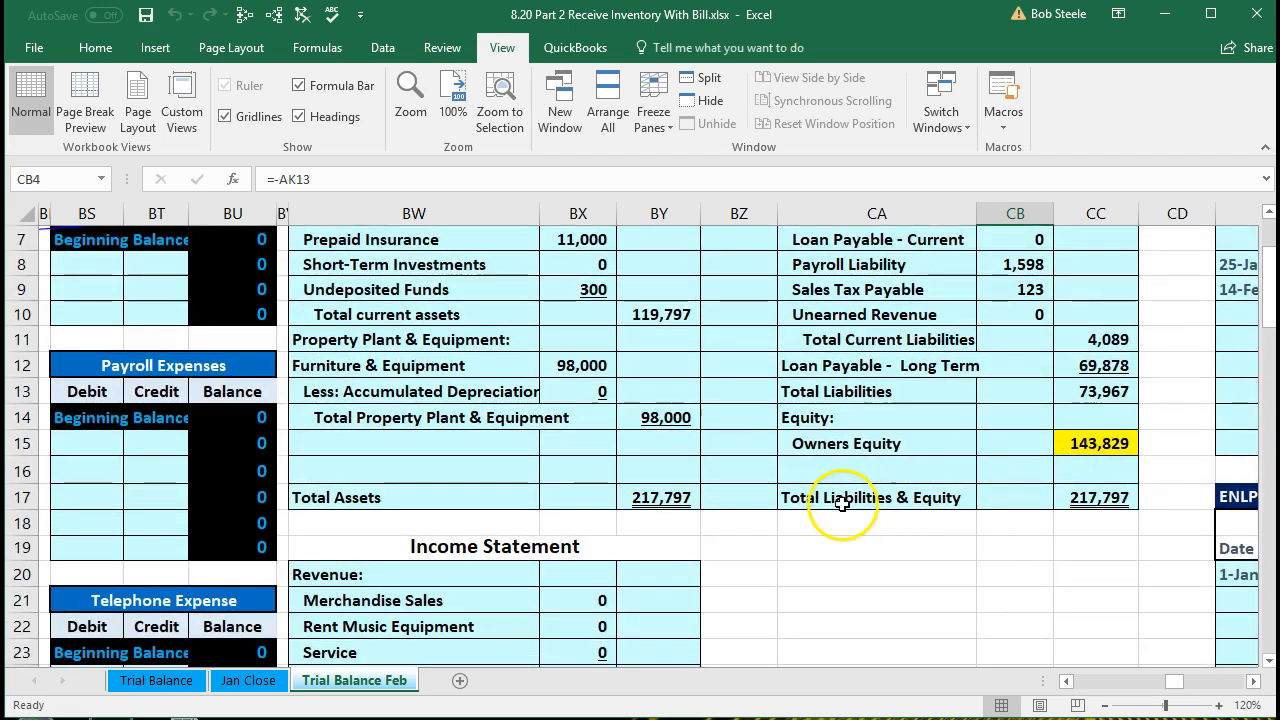
pyautogui.click(684, 498)
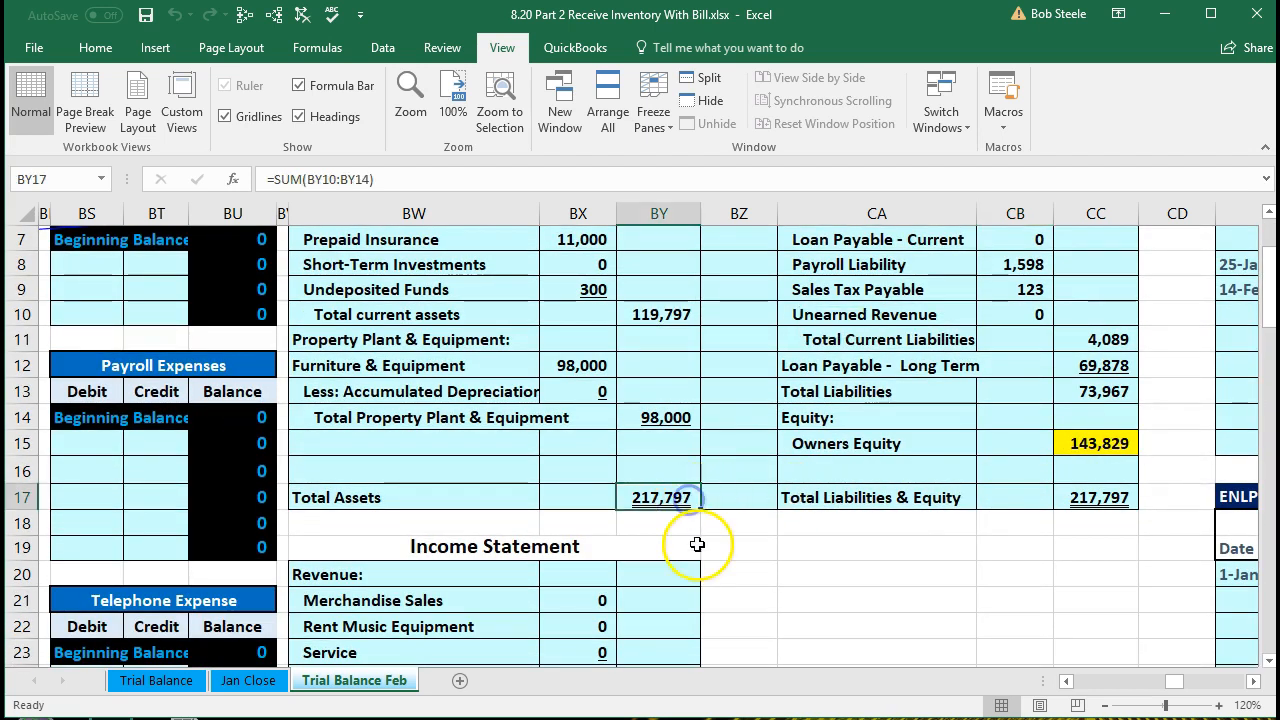
pyautogui.click(1099, 505)
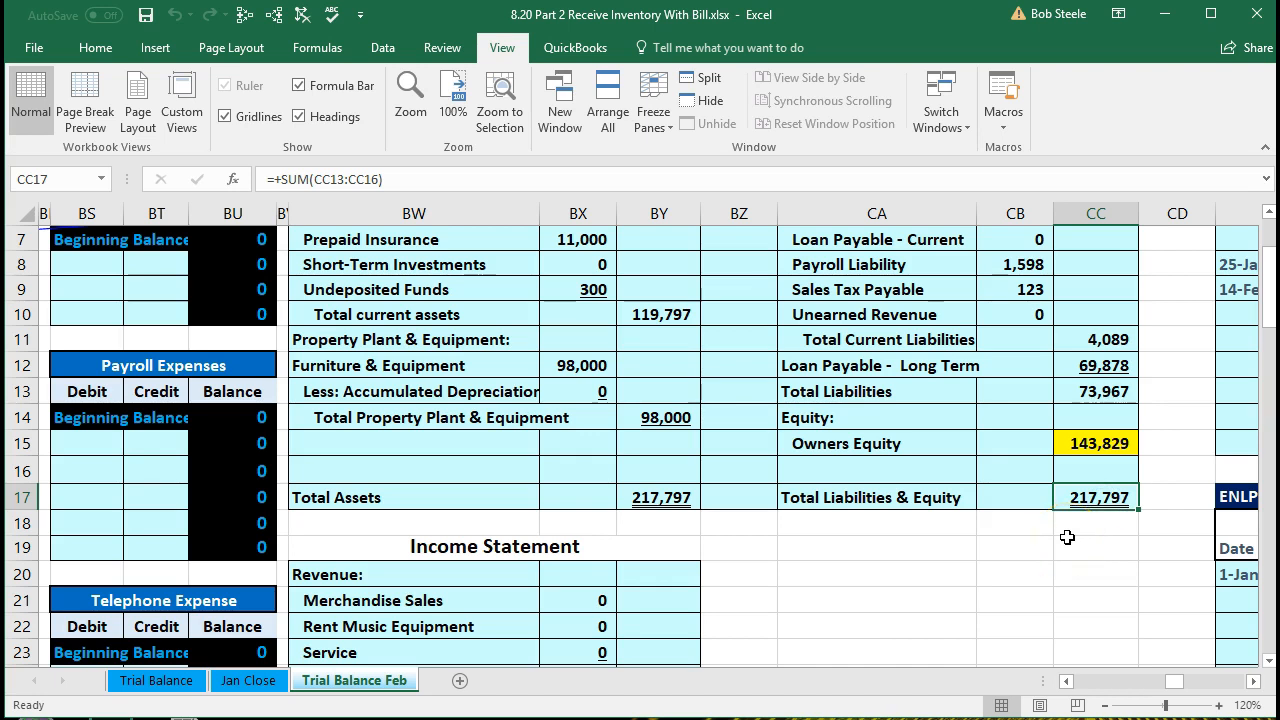
# - Review the income statement's Cost of Goods Sold, Merchandise Sales and Net Income (Loss) in BY42
pyautogui.scroll(-4, 1067, 537)
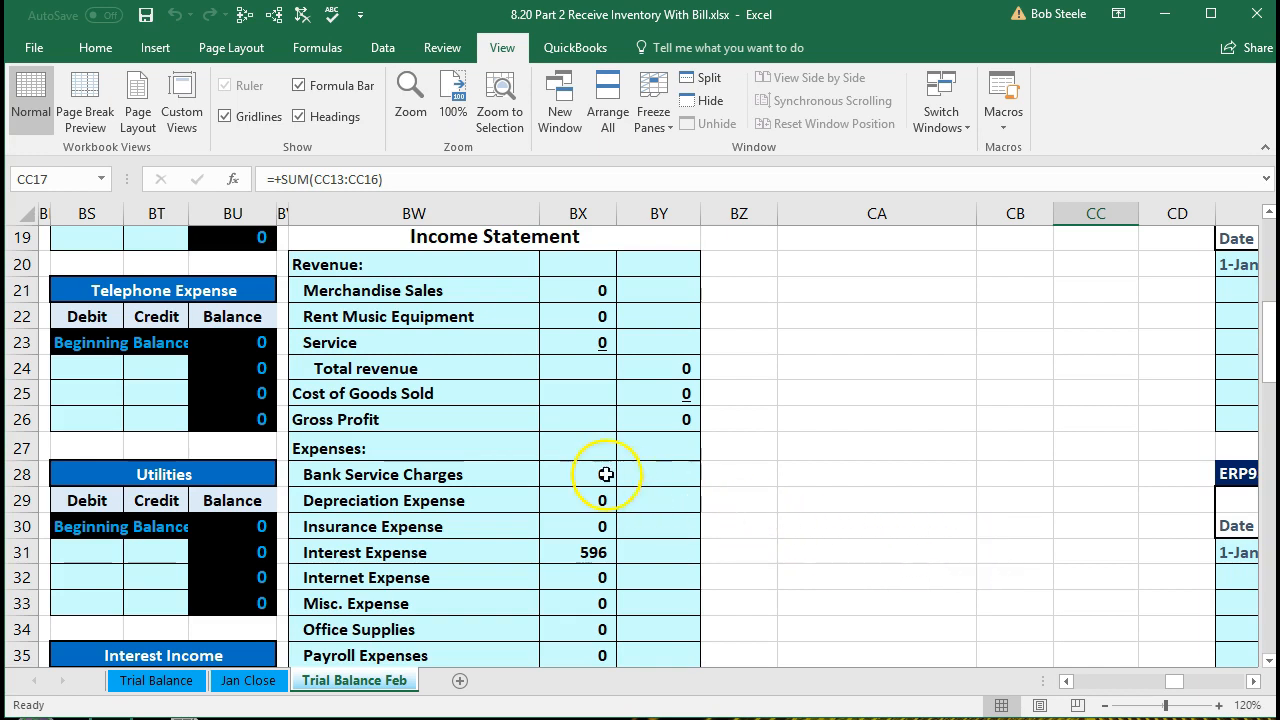
pyautogui.click(464, 400)
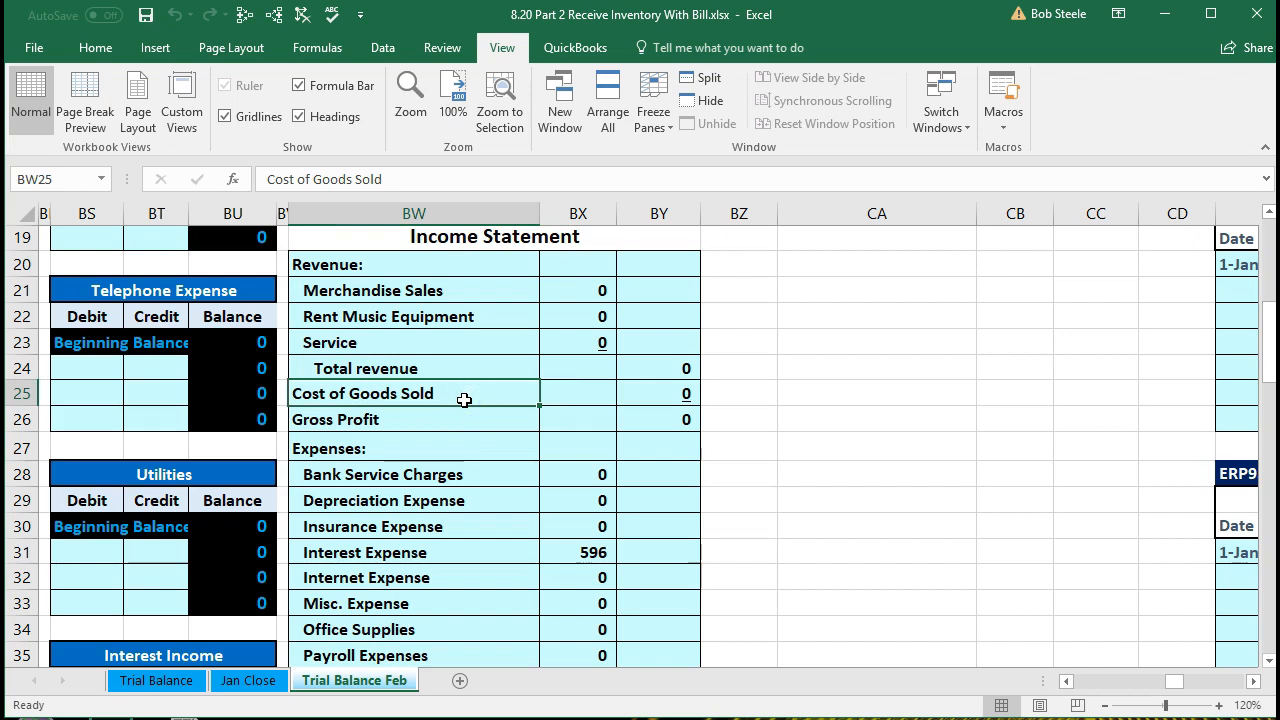
pyautogui.click(449, 290)
pyautogui.scroll(-1, 495, 510)
pyautogui.scroll(-3, 495, 510)
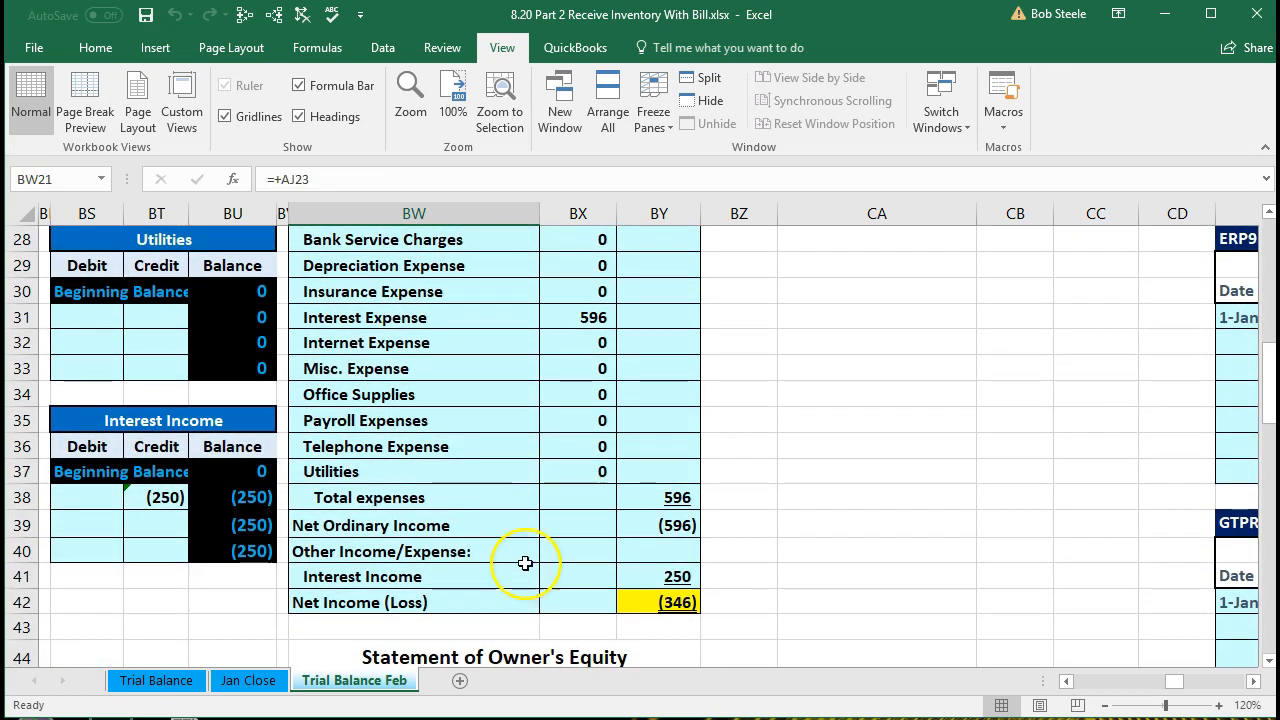
pyautogui.click(634, 598)
# - Check net income in BX47 and ending owner's equity in BY50, comparing the latter with Owners Equity in CC15
pyautogui.scroll(-3, 549, 588)
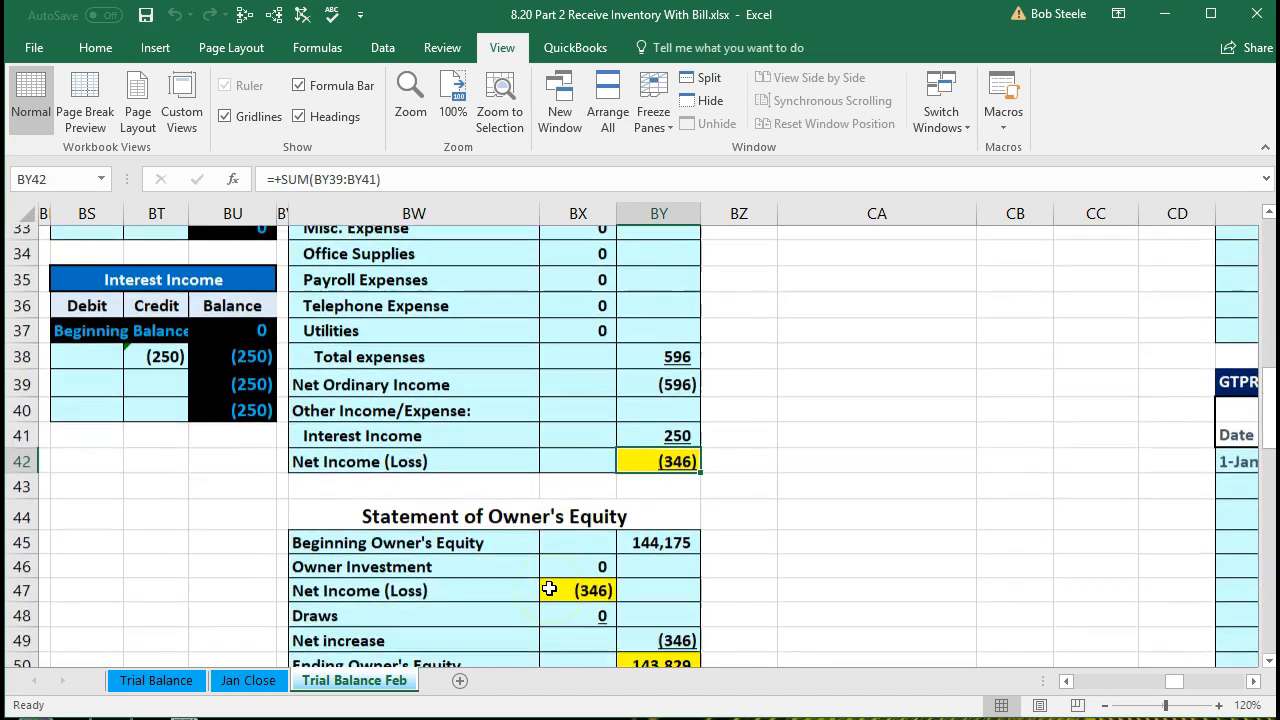
pyautogui.click(551, 498)
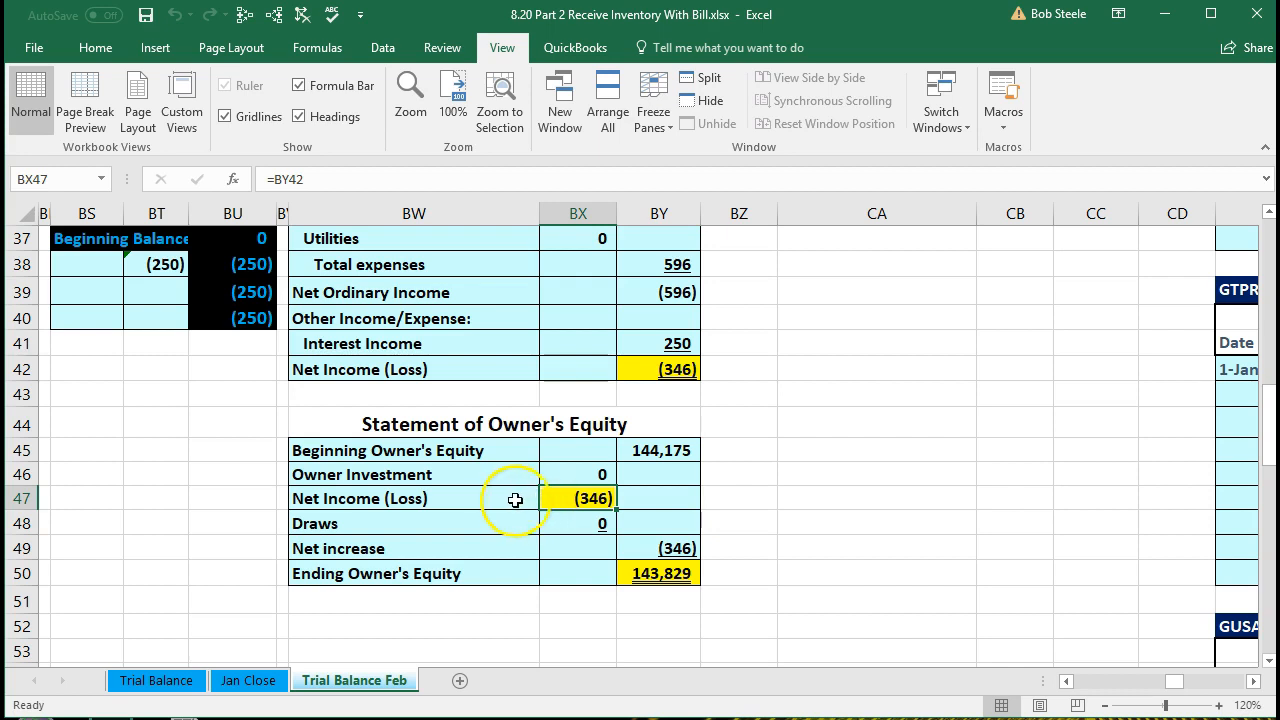
pyautogui.click(655, 574)
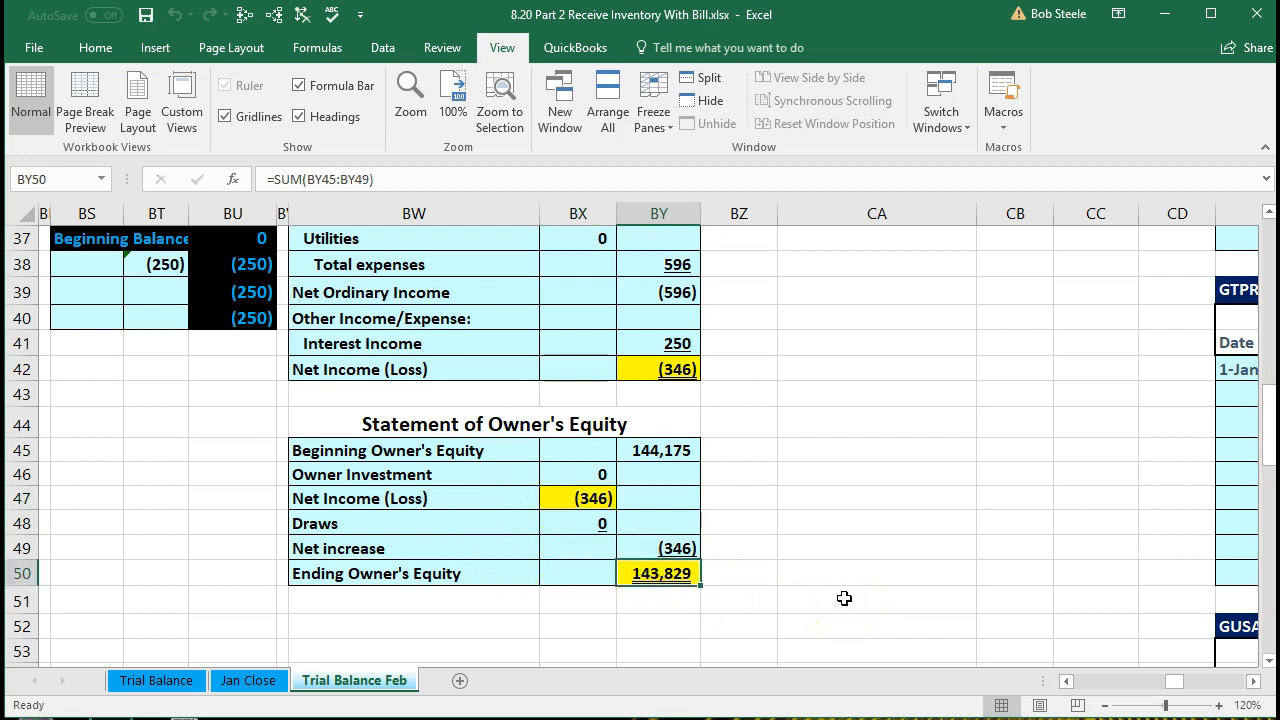
pyautogui.scroll(11, 844, 598)
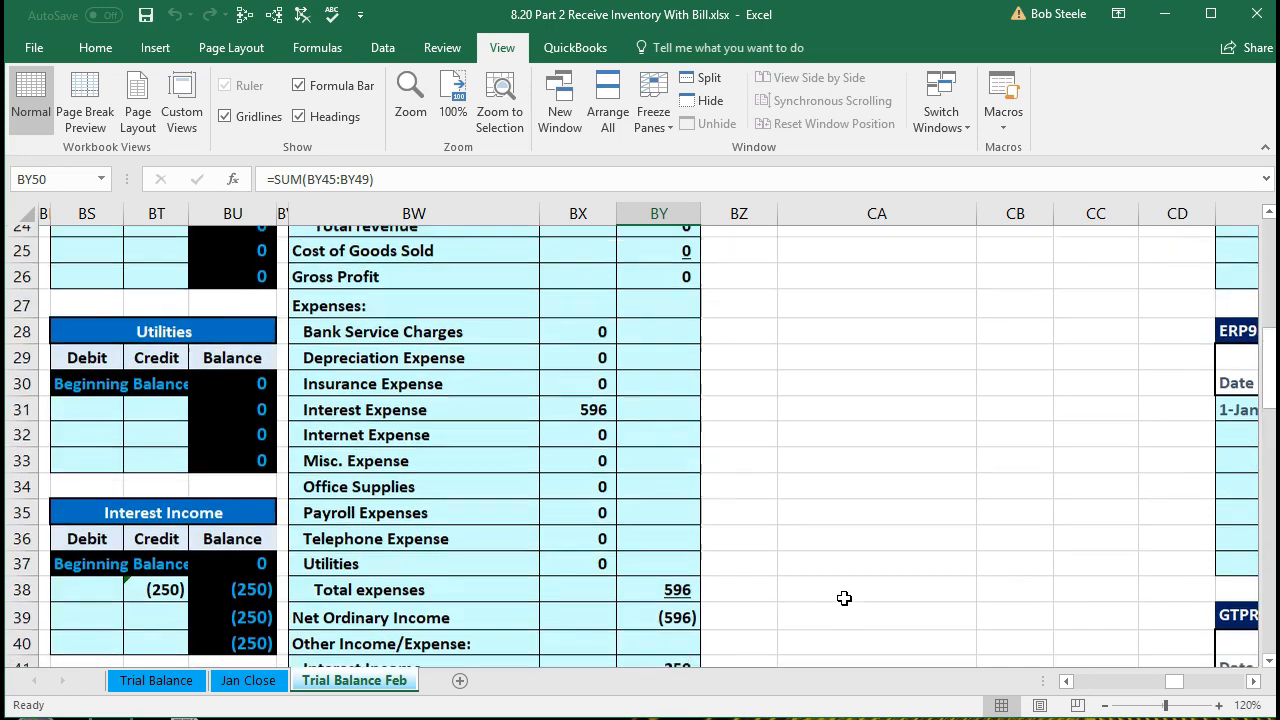
pyautogui.click(1078, 528)
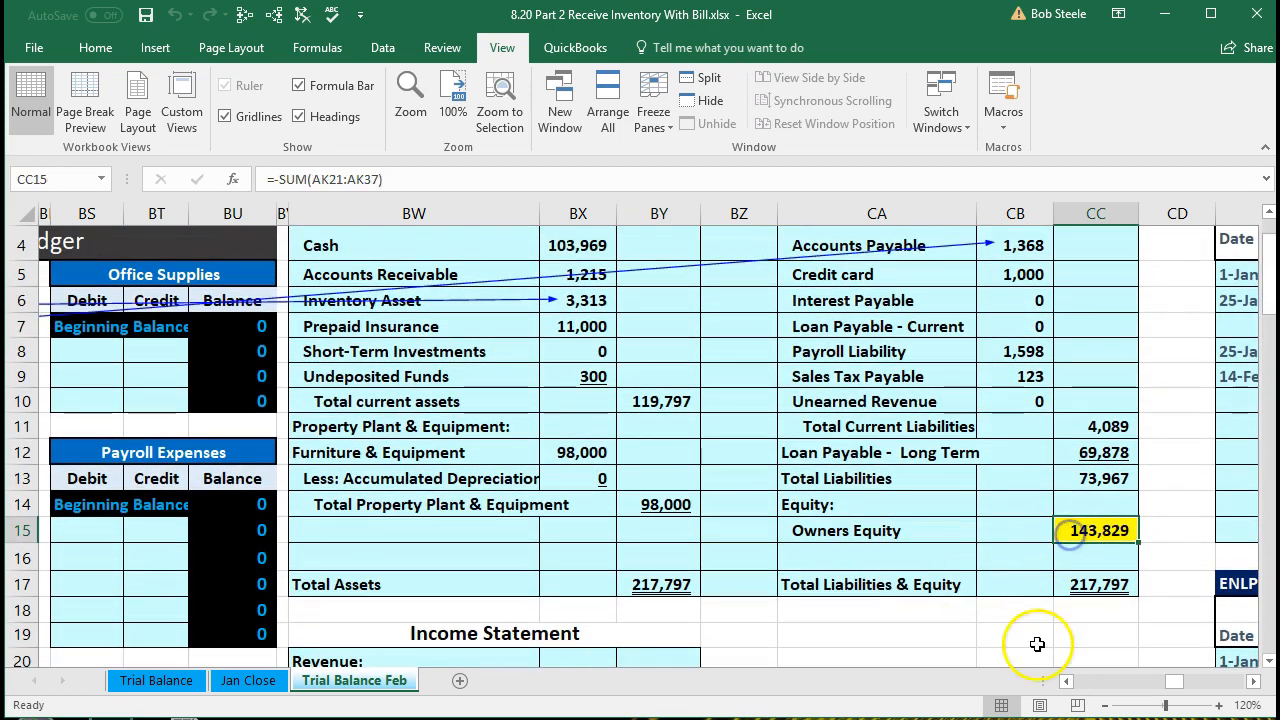